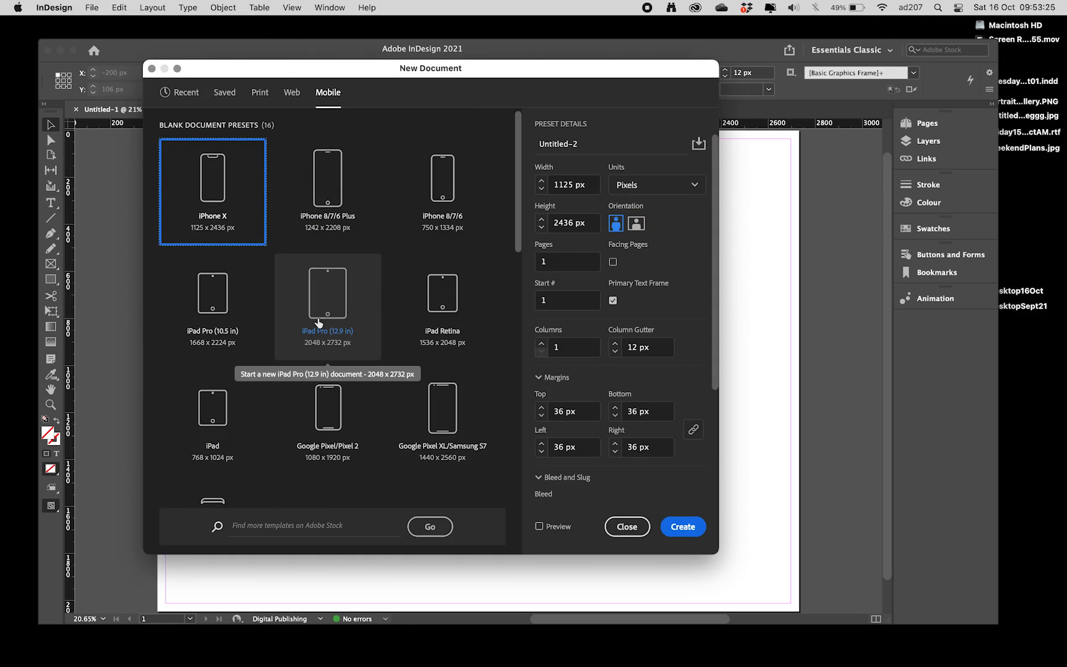
Step: Create a three-page document named ipadTest from the iPad Pro (12.9 in) preset in portrait orientation
{"action": "left_click", "coordinate": [327, 317]}
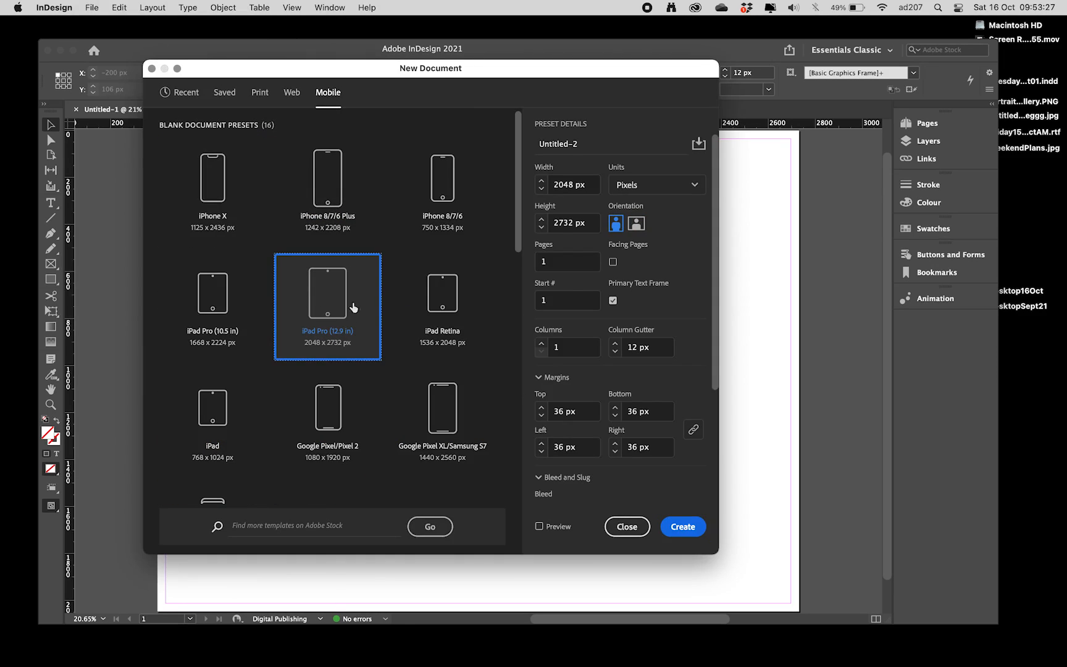
{"action": "left_click", "coordinate": [586, 134]}
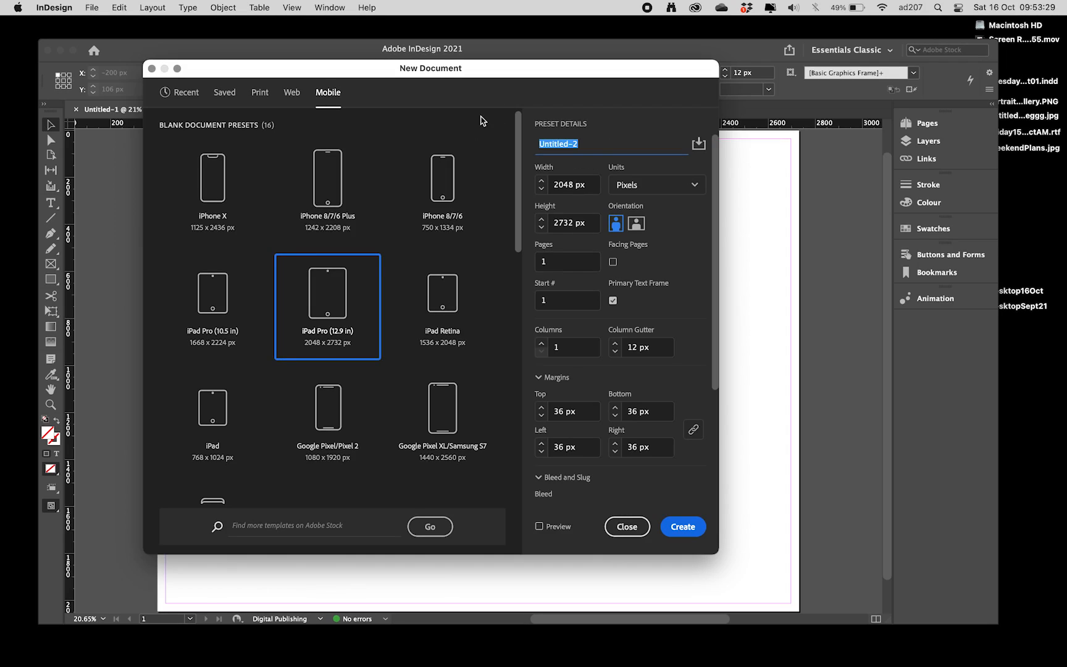
{"action": "type", "text": "ipadTest"}
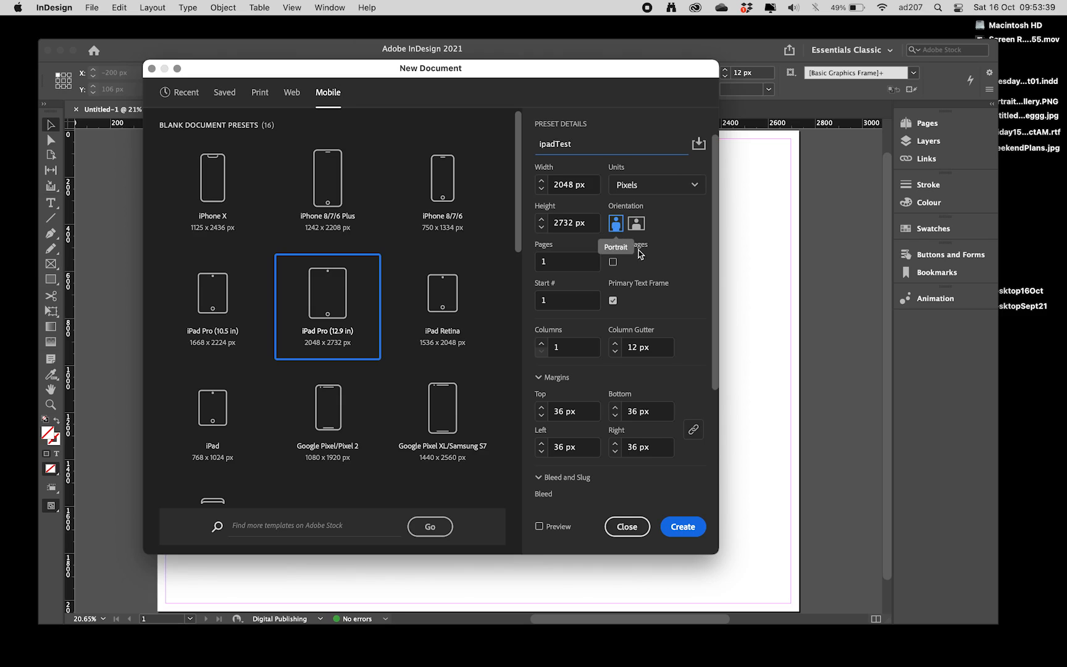
{"action": "left_click", "coordinate": [559, 262]}
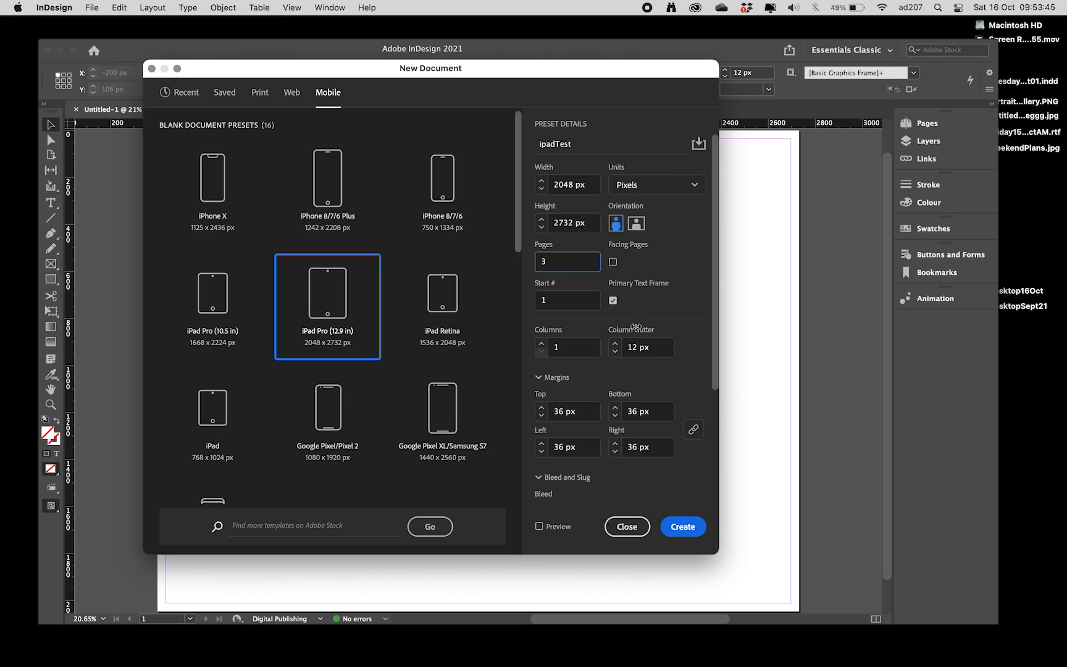
{"action": "left_click", "coordinate": [683, 527]}
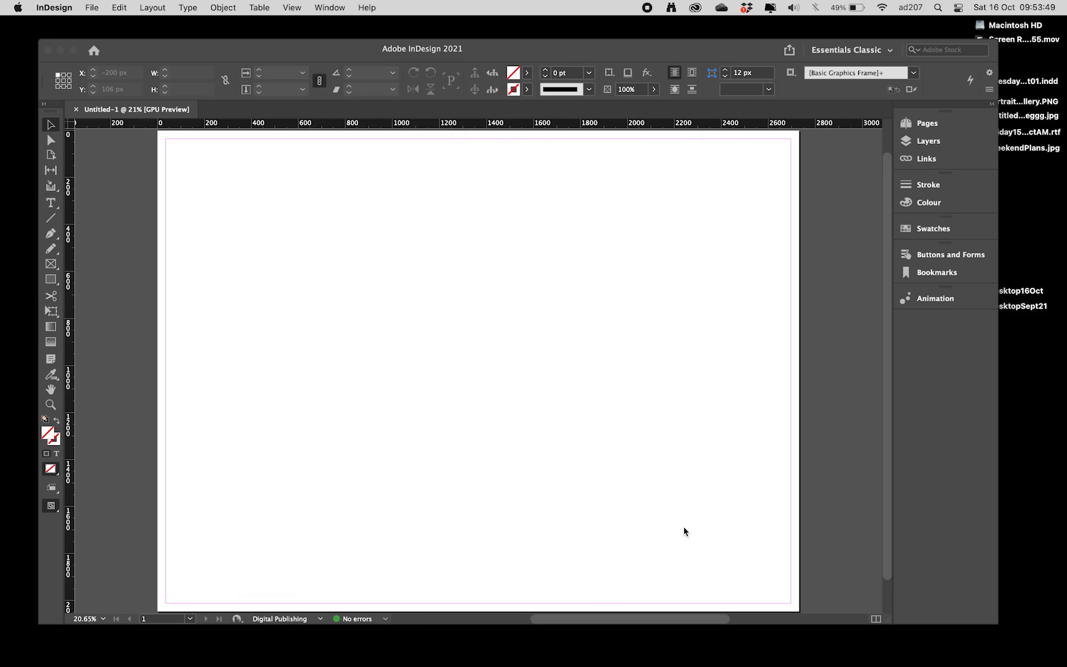
Step: Show the document's page list and try to move the primary text frame on page 1
{"action": "left_click", "coordinate": [949, 119]}
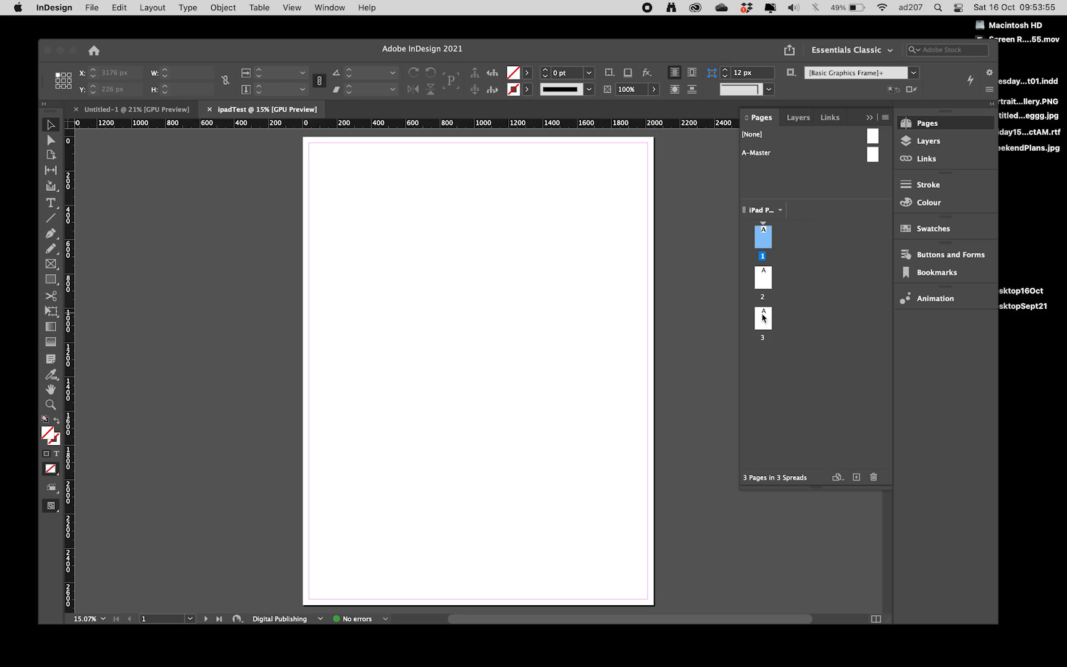
{"action": "left_click", "coordinate": [565, 260]}
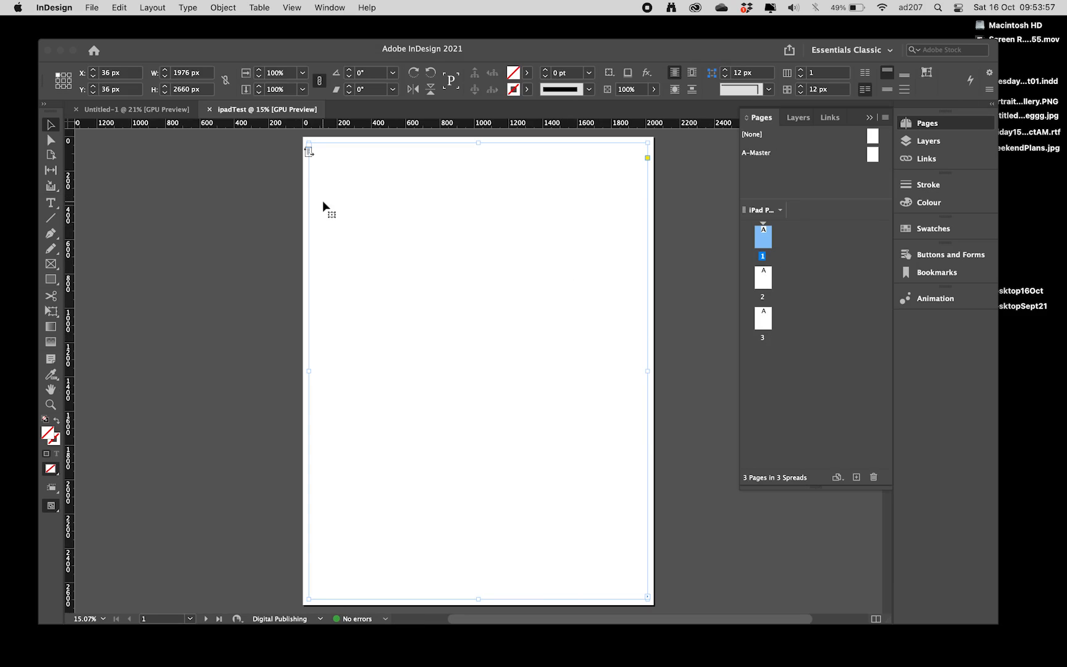
{"action": "mouse_move", "coordinate": [314, 250]}
{"action": "left_mouse_down"}
{"action": "mouse_move", "coordinate": [288, 274]}
{"action": "mouse_move", "coordinate": [321, 249]}
{"action": "left_mouse_up"}
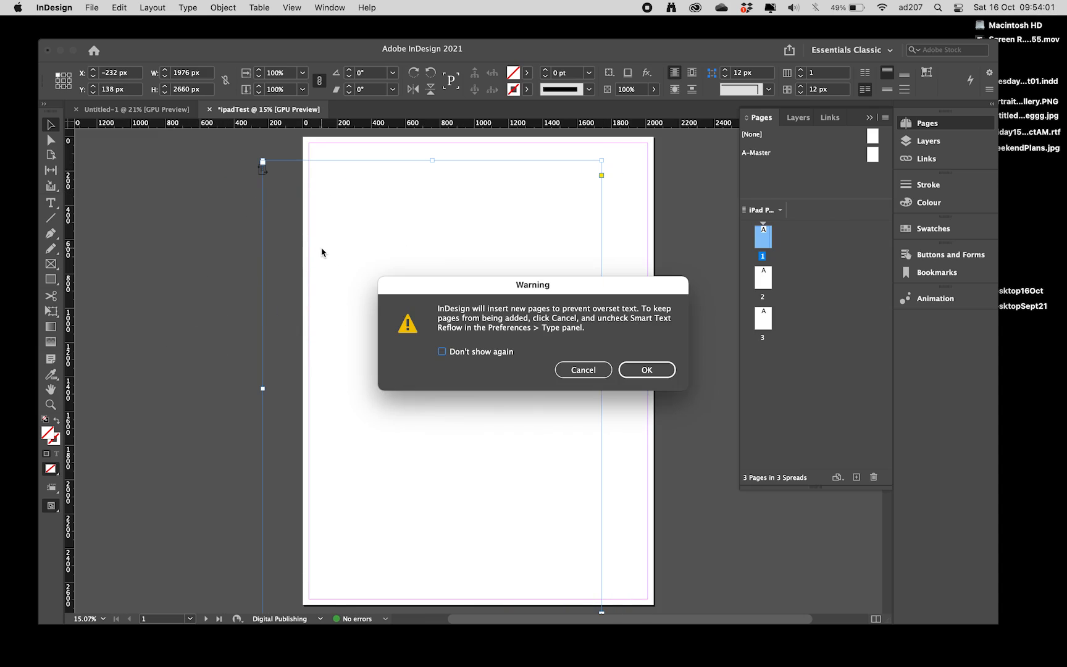
{"action": "key", "text": "Return"}
Step: Step through pages 2 and 3 in the page list, ending on page 1
{"action": "left_click", "coordinate": [764, 286]}
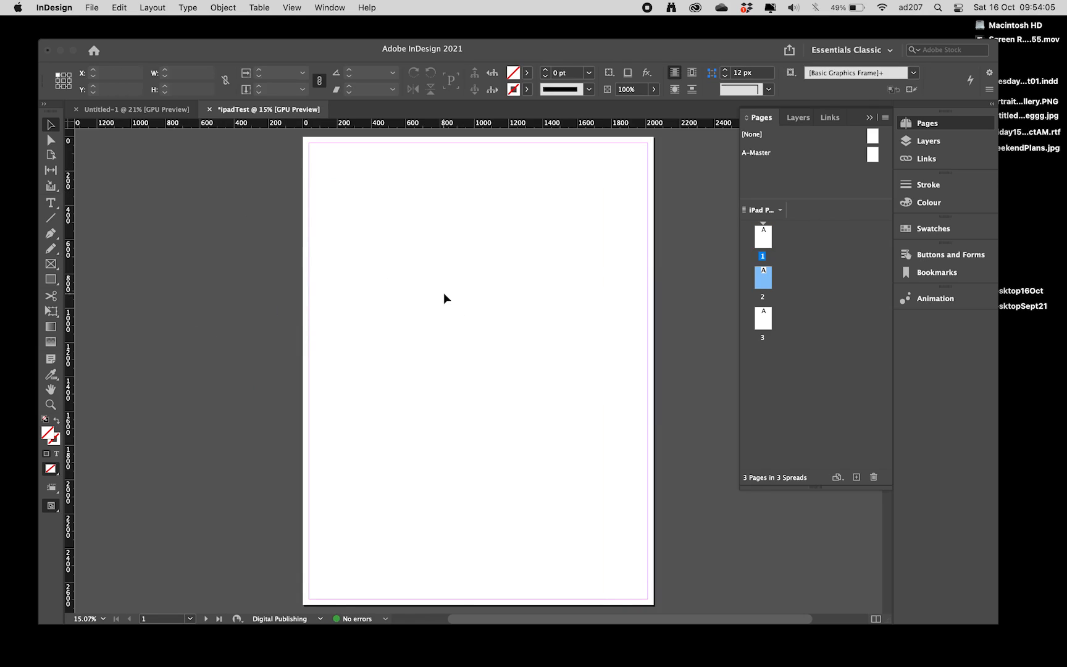
{"action": "left_click", "coordinate": [766, 321]}
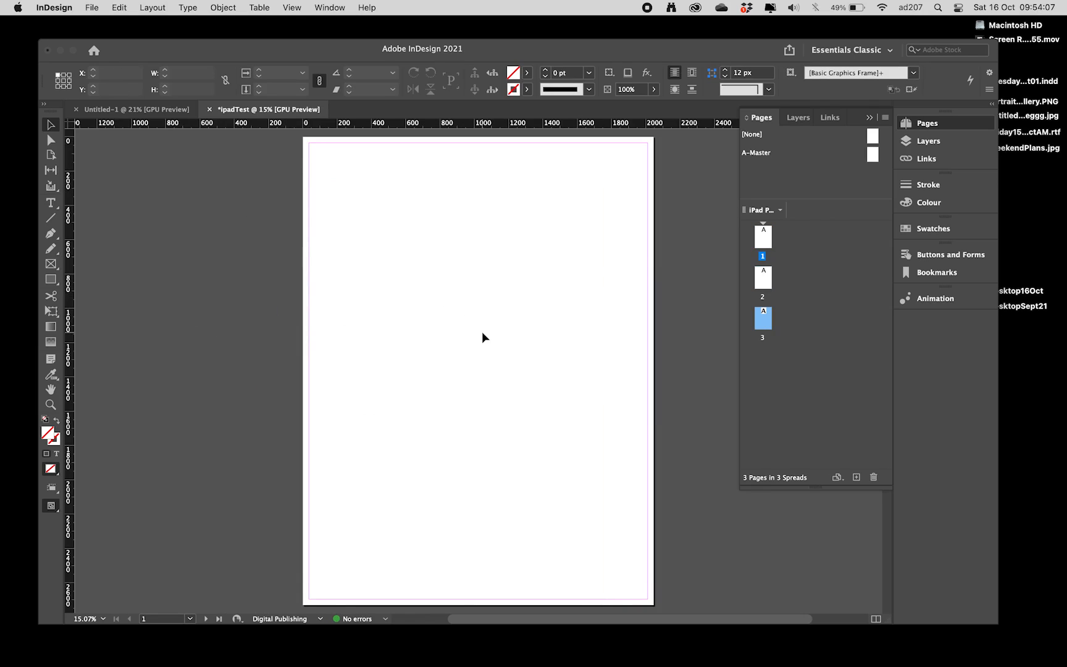
{"action": "left_click", "coordinate": [769, 242]}
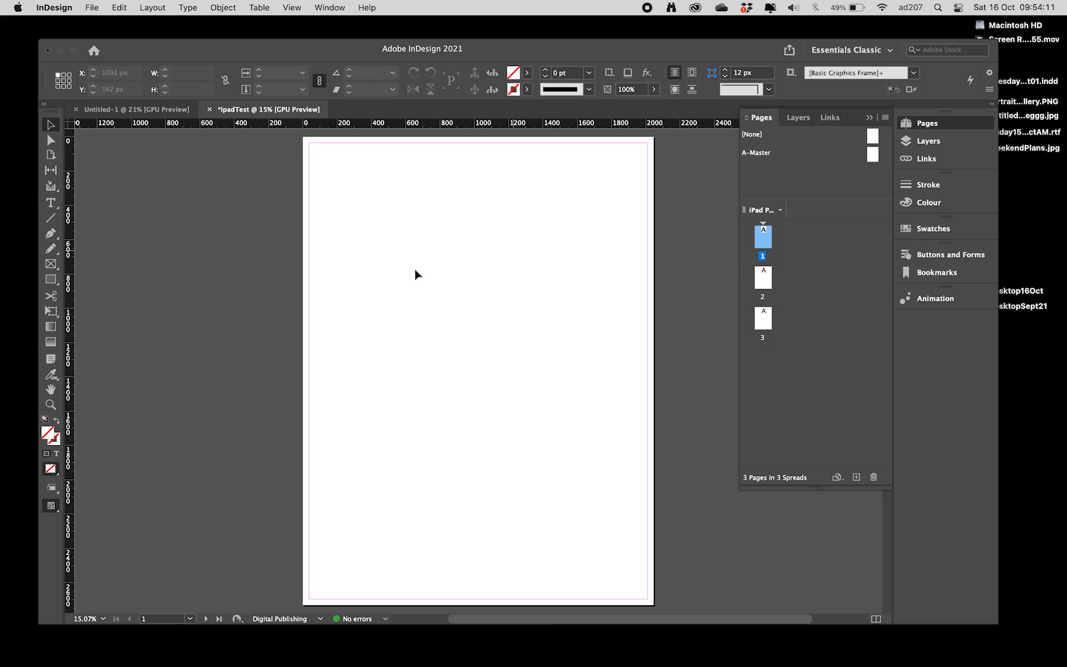
Step: Draw a circular ellipse frame about 792 px across on page 1 and position it at about X 628 px, Y 158 px
{"action": "left_click", "coordinate": [55, 268]}
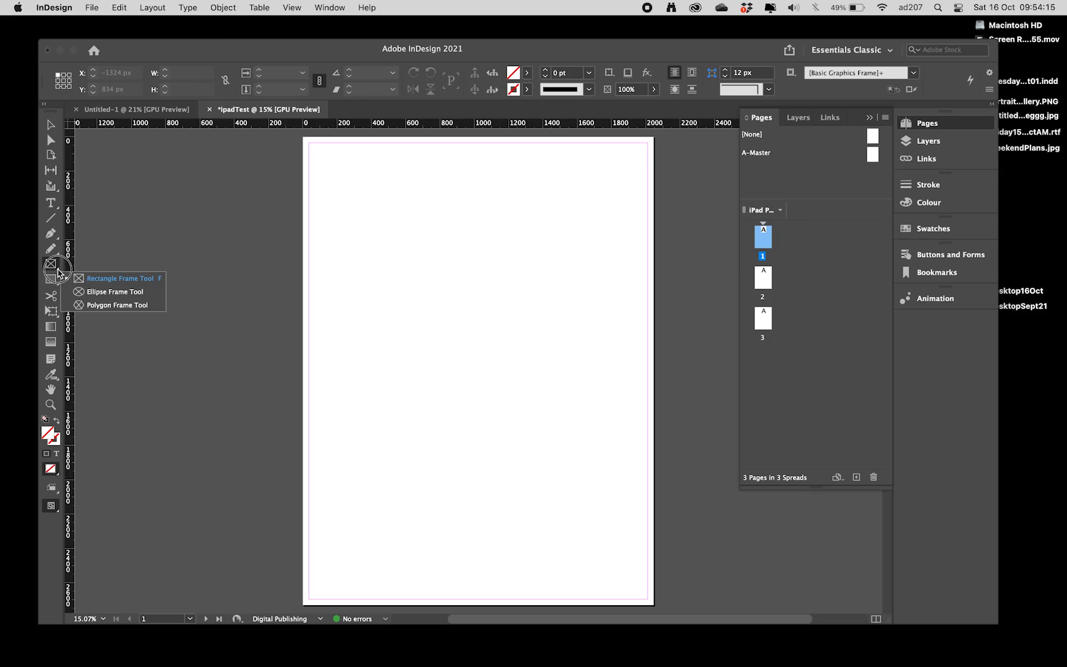
{"action": "left_click", "coordinate": [89, 294]}
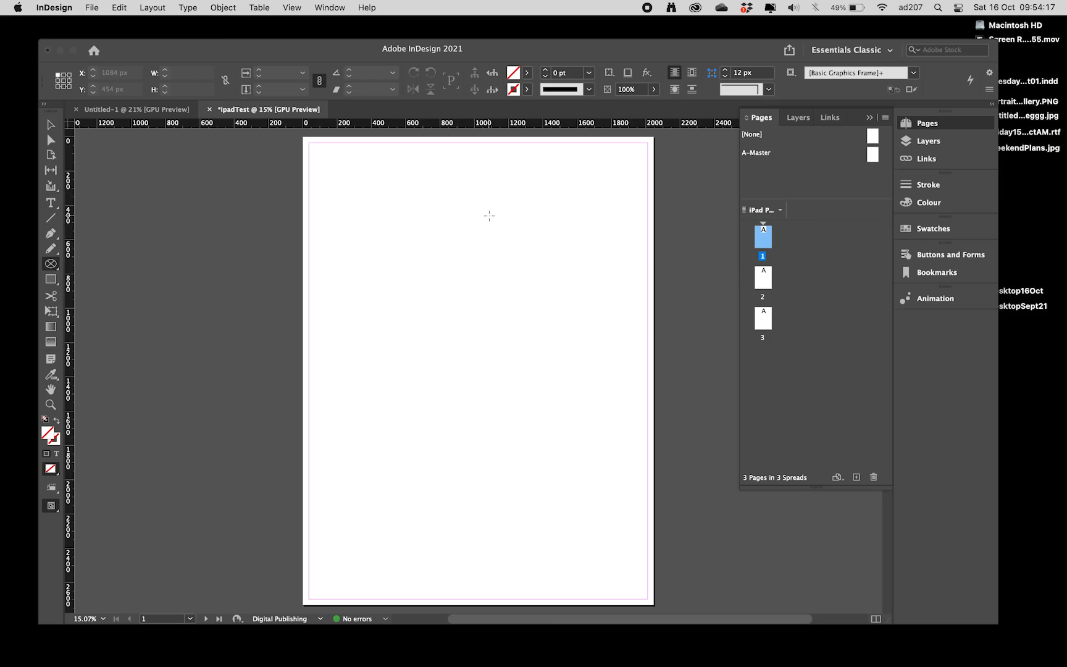
{"action": "left_click_drag", "start_coordinate": [413, 199], "coordinate": [570, 336]}
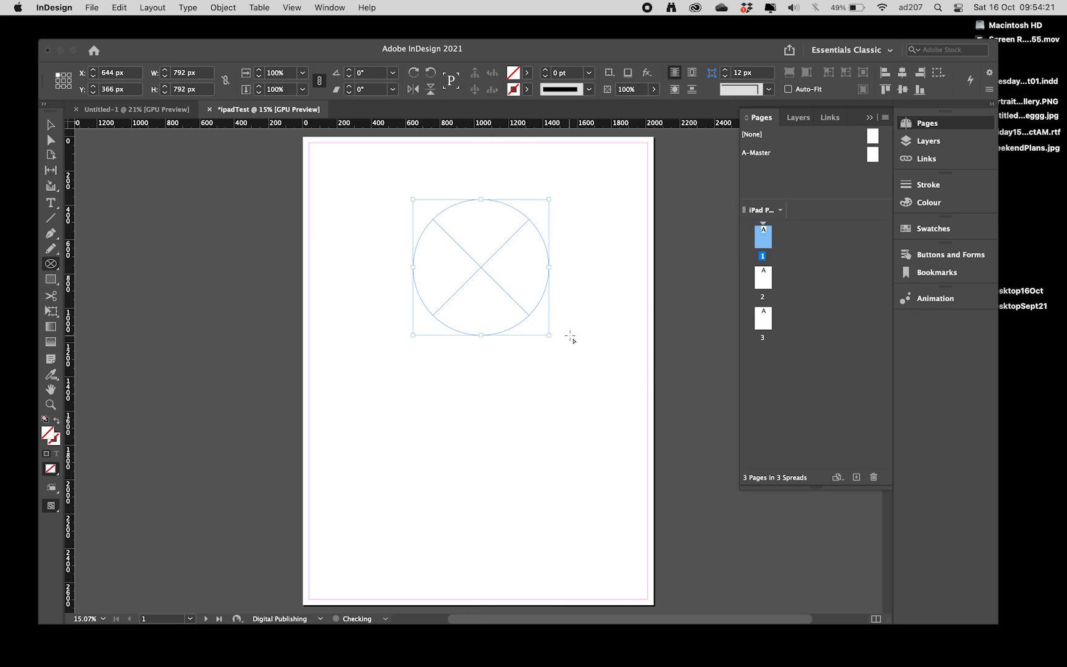
{"action": "left_click", "coordinate": [51, 125]}
{"action": "left_click_drag", "start_coordinate": [481, 271], "coordinate": [464, 254]}
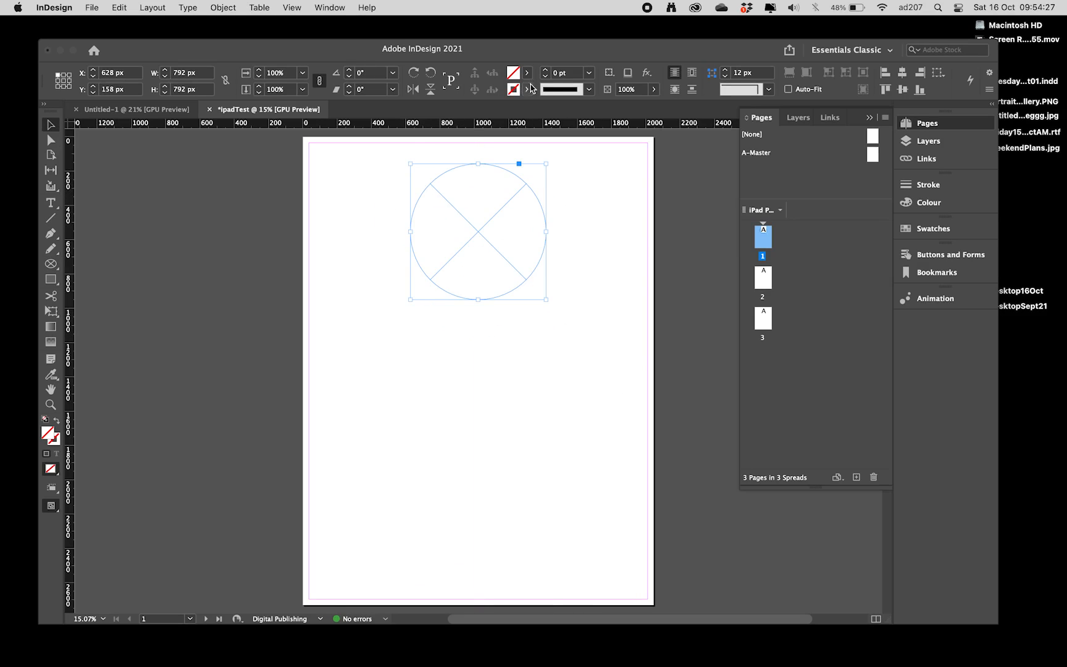
Step: Fill the circle on page 1 with bright green (00ff02)
{"action": "double_click", "coordinate": [513, 74]}
{"action": "left_click_drag", "start_coordinate": [191, 207], "coordinate": [107, 163]}
{"action": "left_click", "coordinate": [390, 154]}
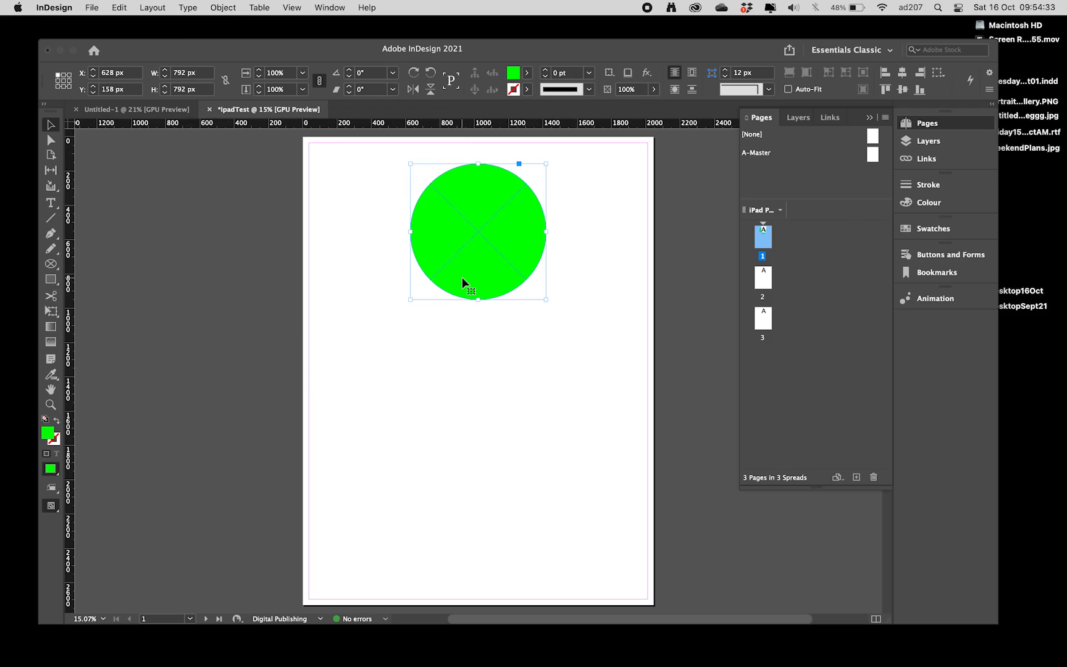
Step: Copy the green circle onto pages 2 and 3, return to page 1 and deselect everything
{"action": "double_click", "coordinate": [770, 285]}
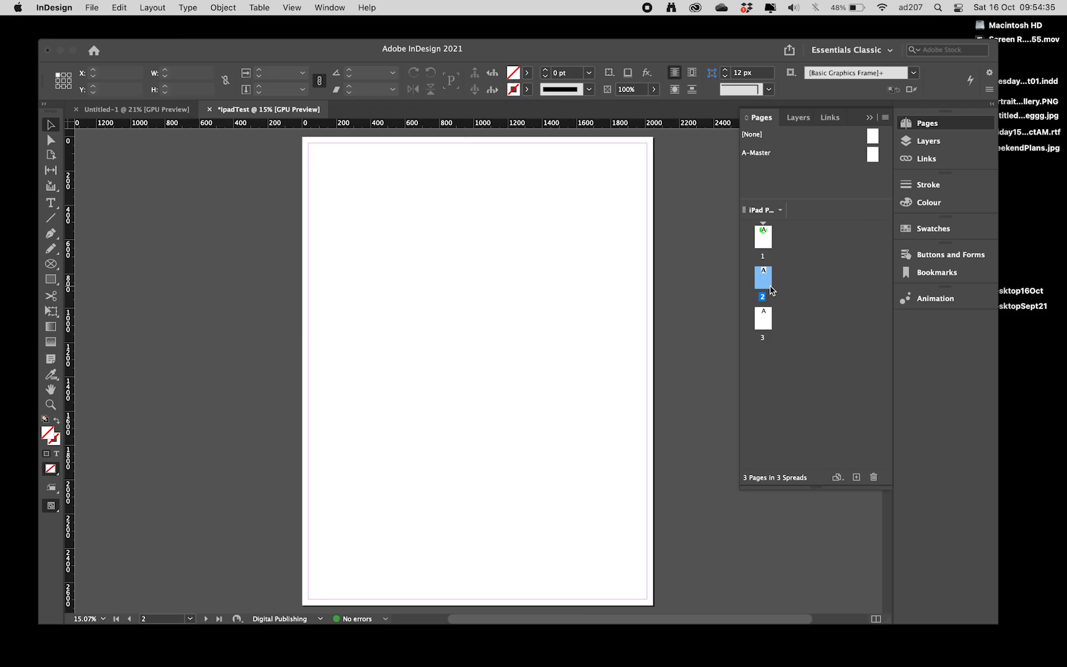
{"action": "key", "text": "super+v"}
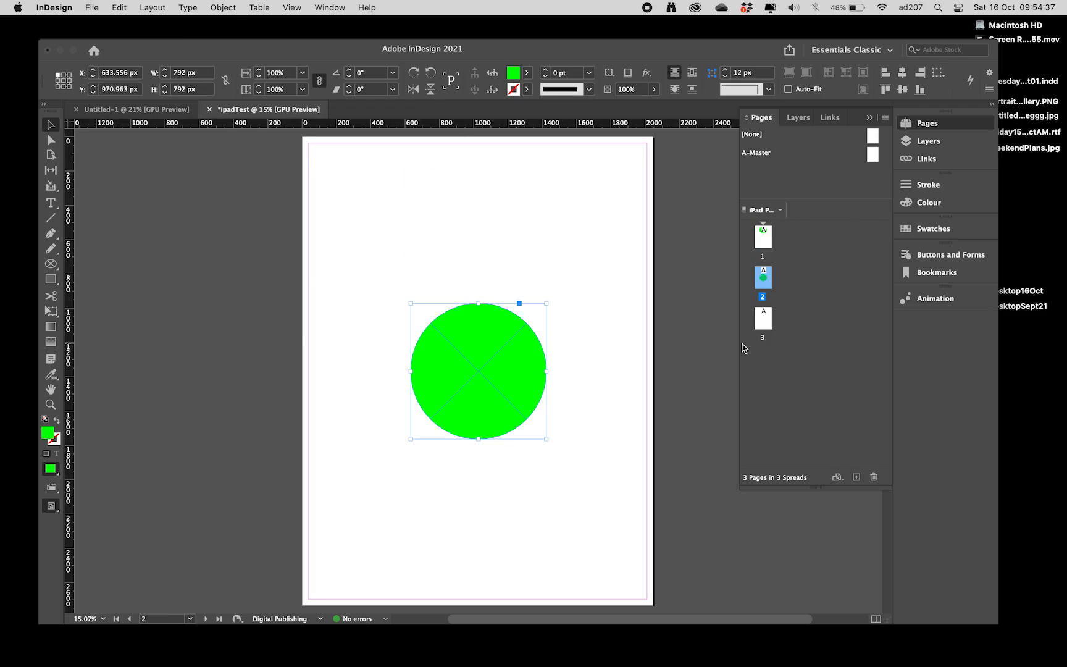
{"action": "double_click", "coordinate": [767, 319]}
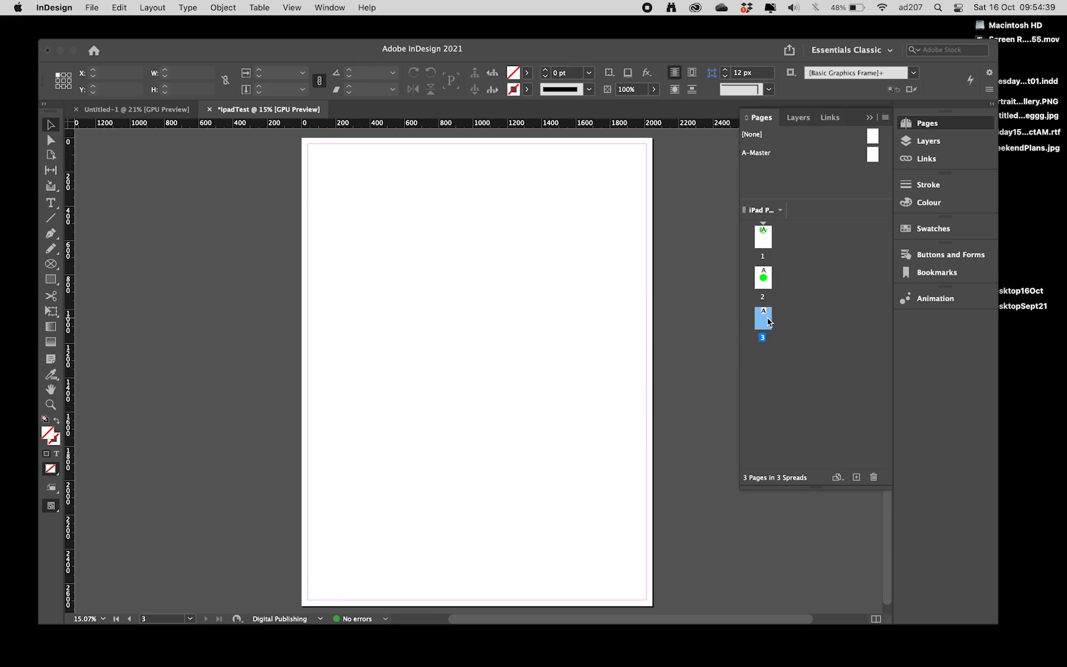
{"action": "key", "text": "super+v"}
{"action": "double_click", "coordinate": [764, 237]}
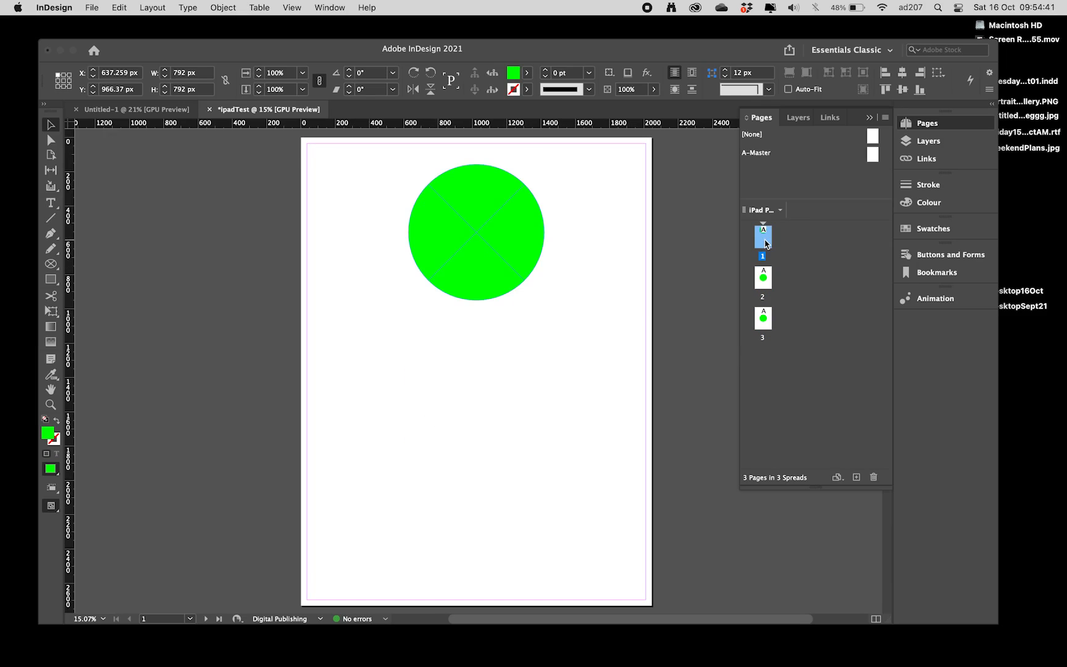
{"action": "left_click", "coordinate": [255, 259]}
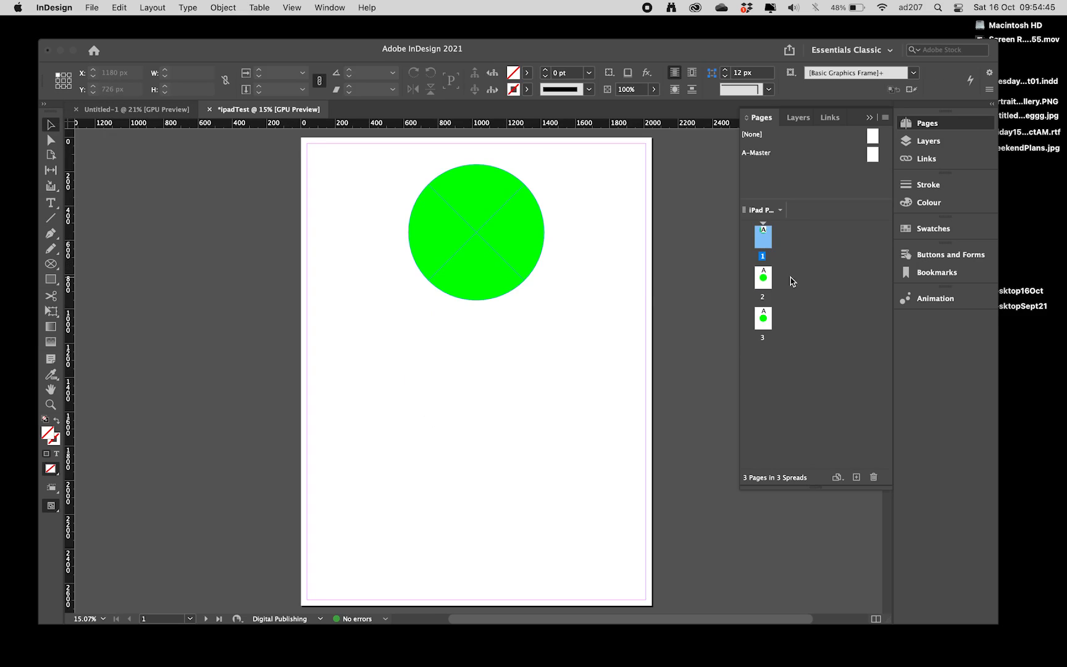
Step: Change the fill of the circle on page 2 to red (ff0400)
{"action": "double_click", "coordinate": [765, 279]}
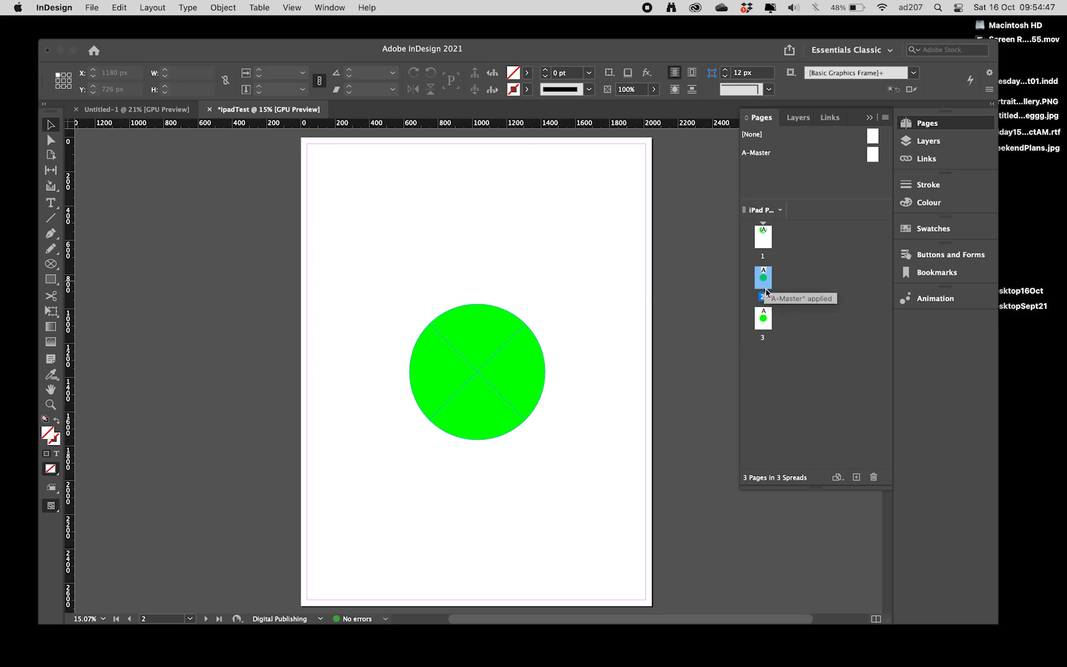
{"action": "left_click", "coordinate": [436, 386]}
{"action": "double_click", "coordinate": [514, 72]}
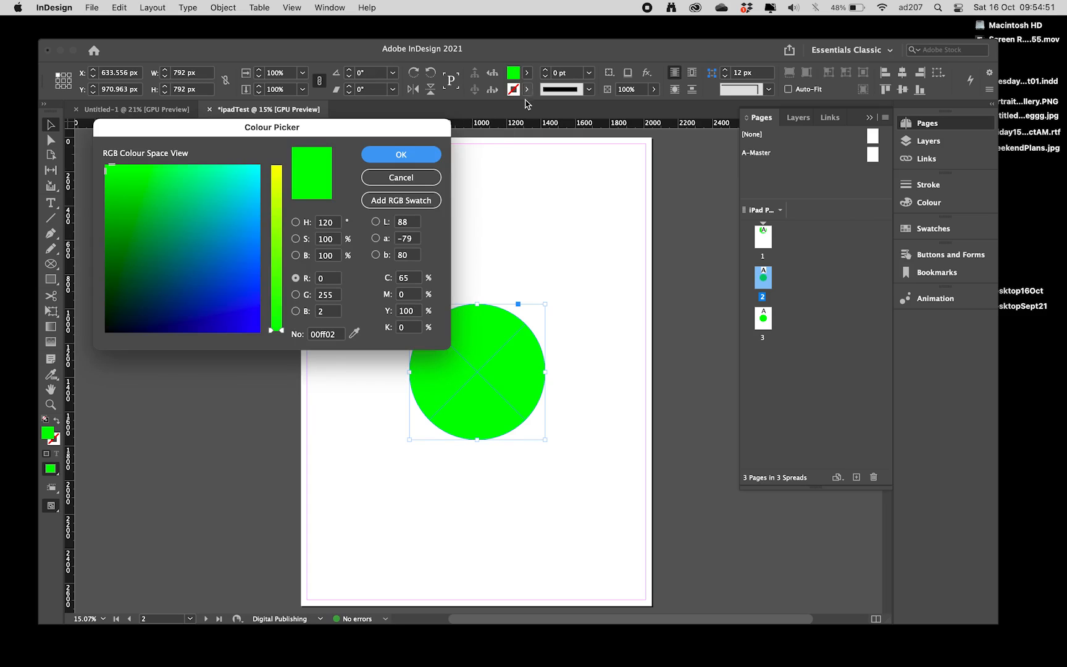
{"action": "left_click_drag", "start_coordinate": [276, 213], "coordinate": [260, 166]}
{"action": "left_click_drag", "start_coordinate": [117, 323], "coordinate": [84, 327]}
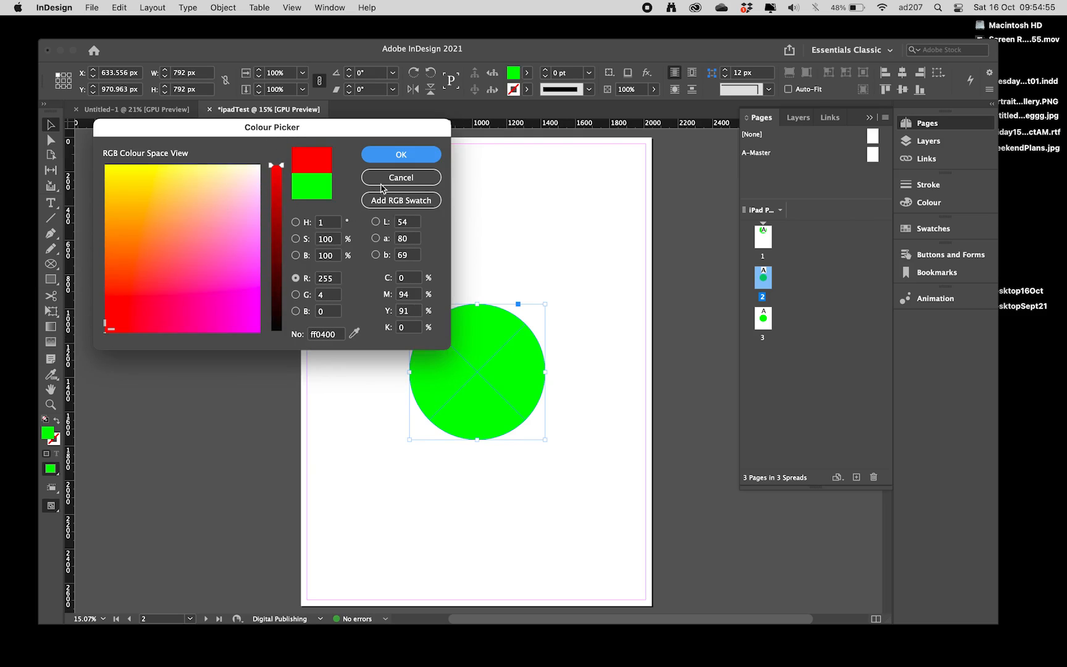
{"action": "left_click", "coordinate": [388, 154]}
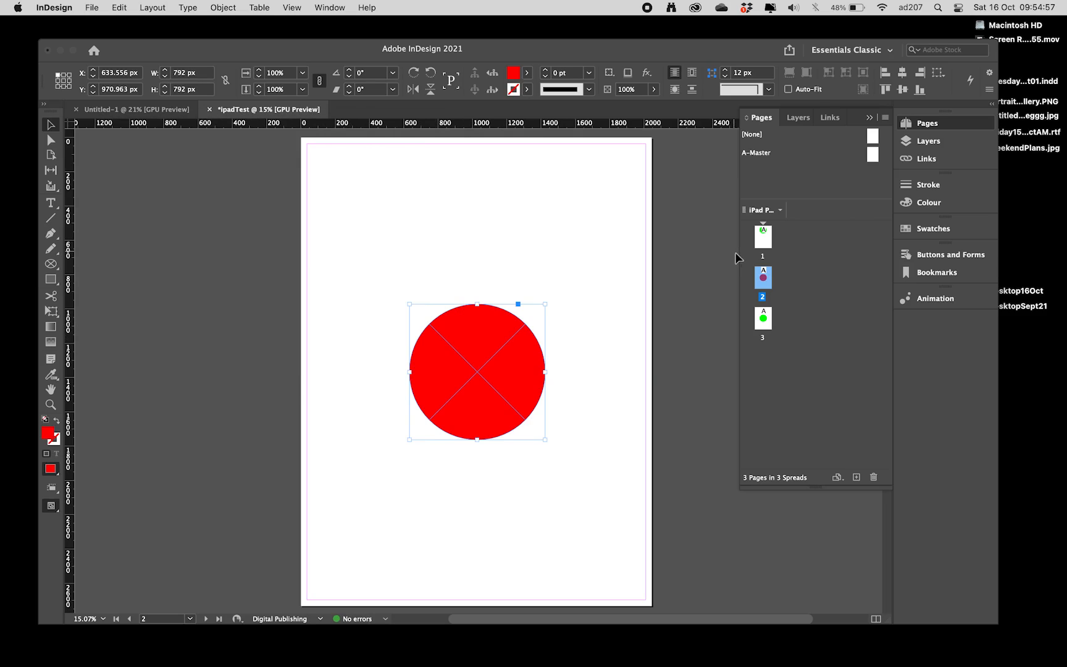
Step: Change the fill of the circle on page 3 to blue (0000ff)
{"action": "double_click", "coordinate": [763, 318]}
{"action": "left_click", "coordinate": [476, 381]}
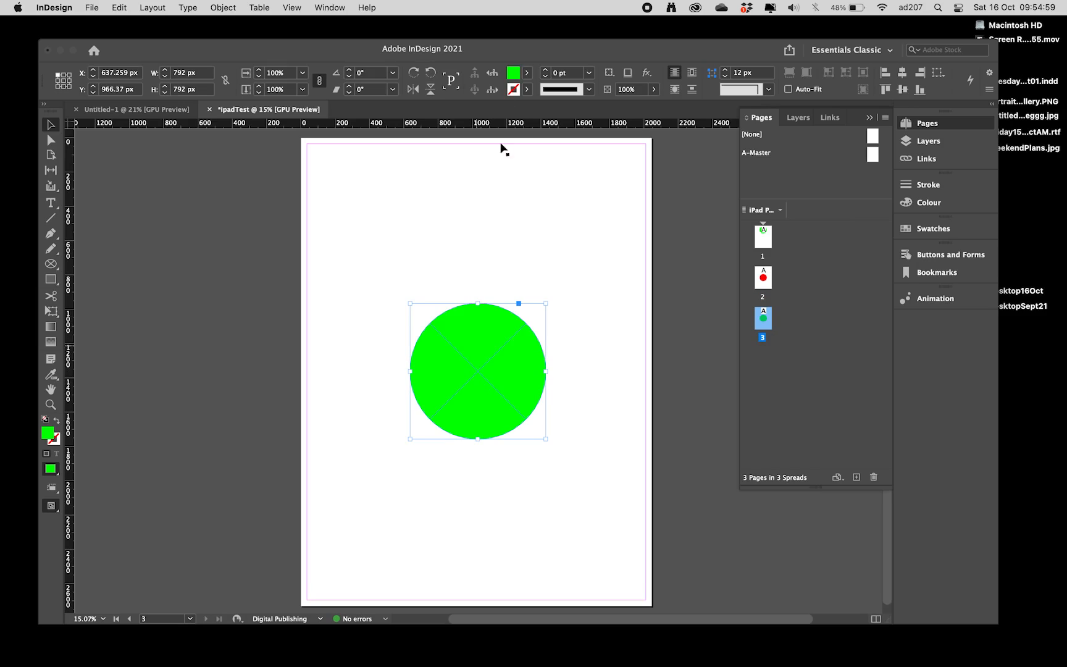
{"action": "double_click", "coordinate": [515, 73]}
{"action": "left_click_drag", "start_coordinate": [245, 264], "coordinate": [291, 373]}
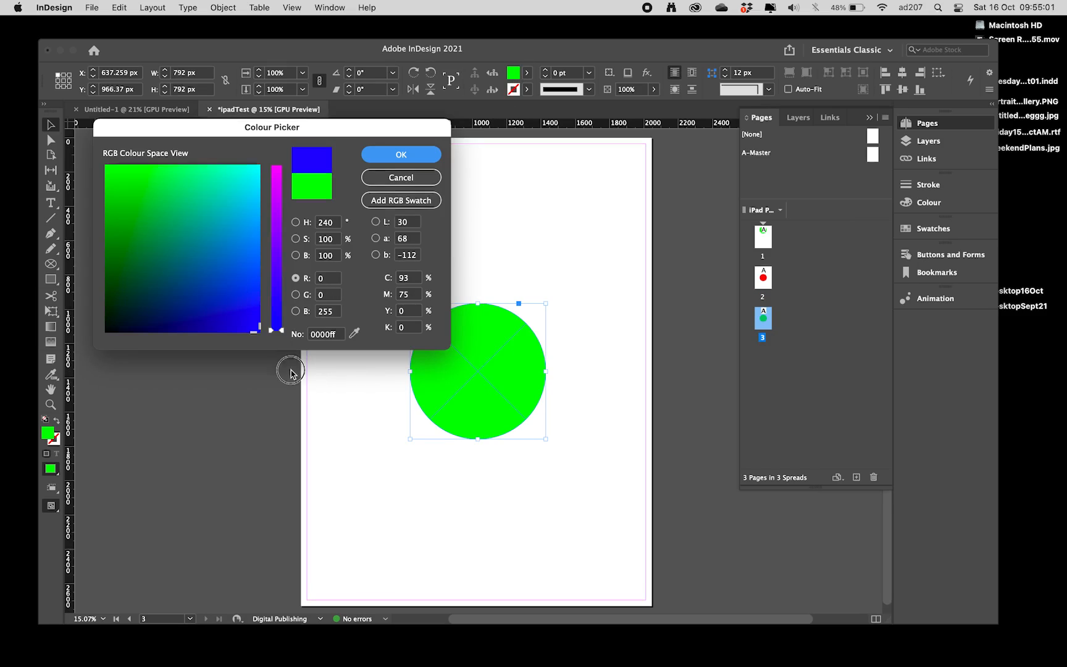
{"action": "left_click", "coordinate": [426, 155]}
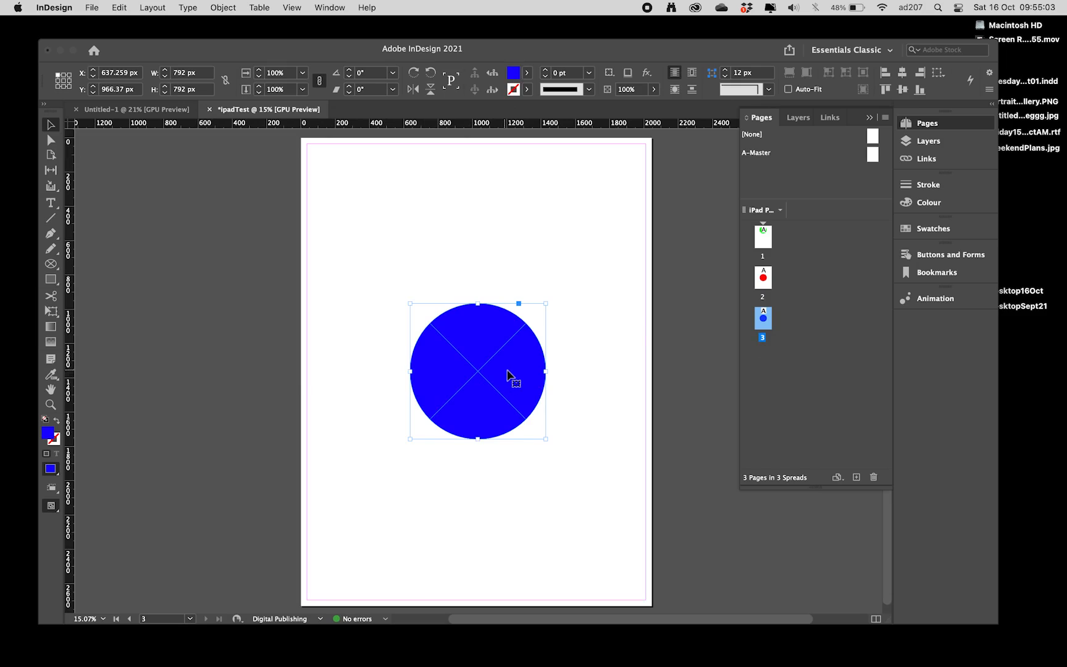
Step: Replace the green circle near the top of page 1 with a pasted copy in the middle of the page
{"action": "left_click", "coordinate": [764, 243]}
{"action": "left_click", "coordinate": [501, 231]}
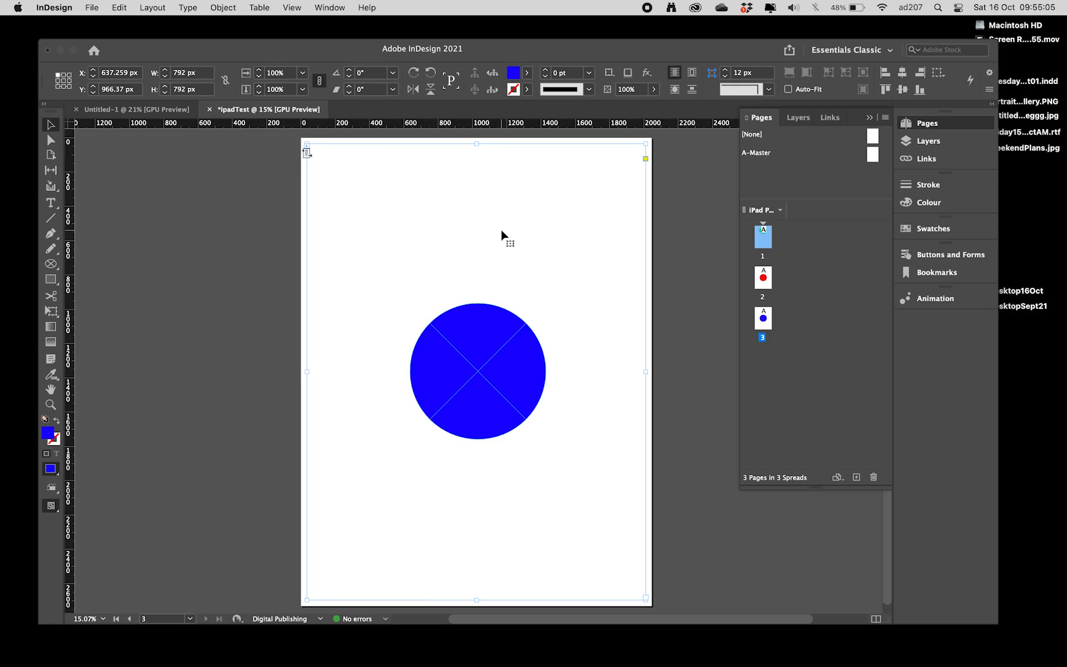
{"action": "double_click", "coordinate": [764, 238]}
{"action": "left_click", "coordinate": [485, 239]}
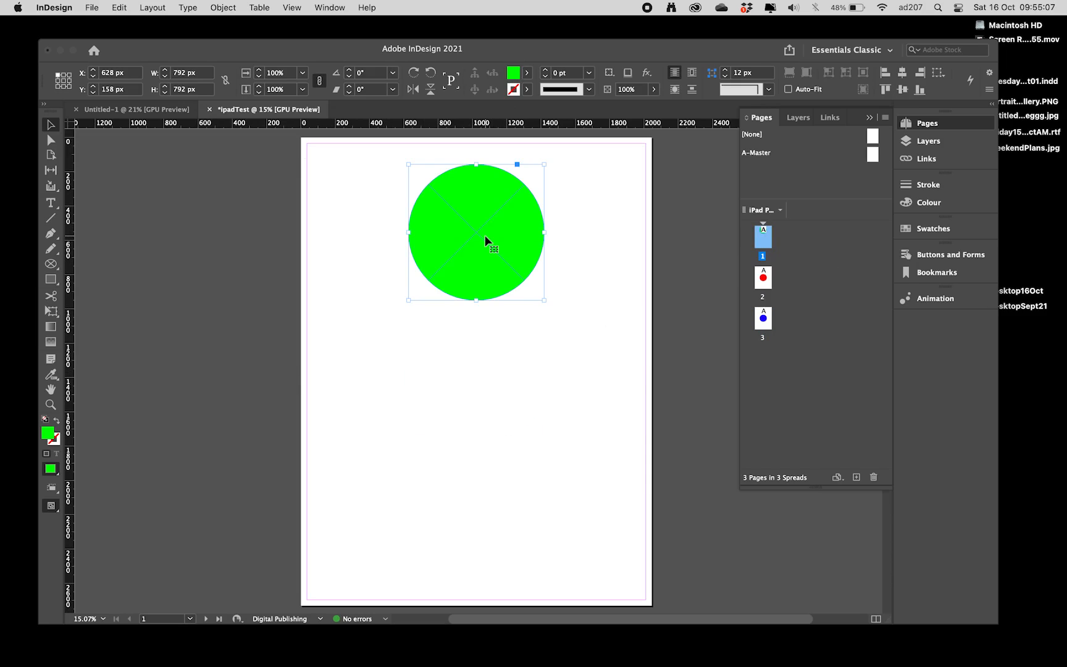
{"action": "key", "text": "super+z"}
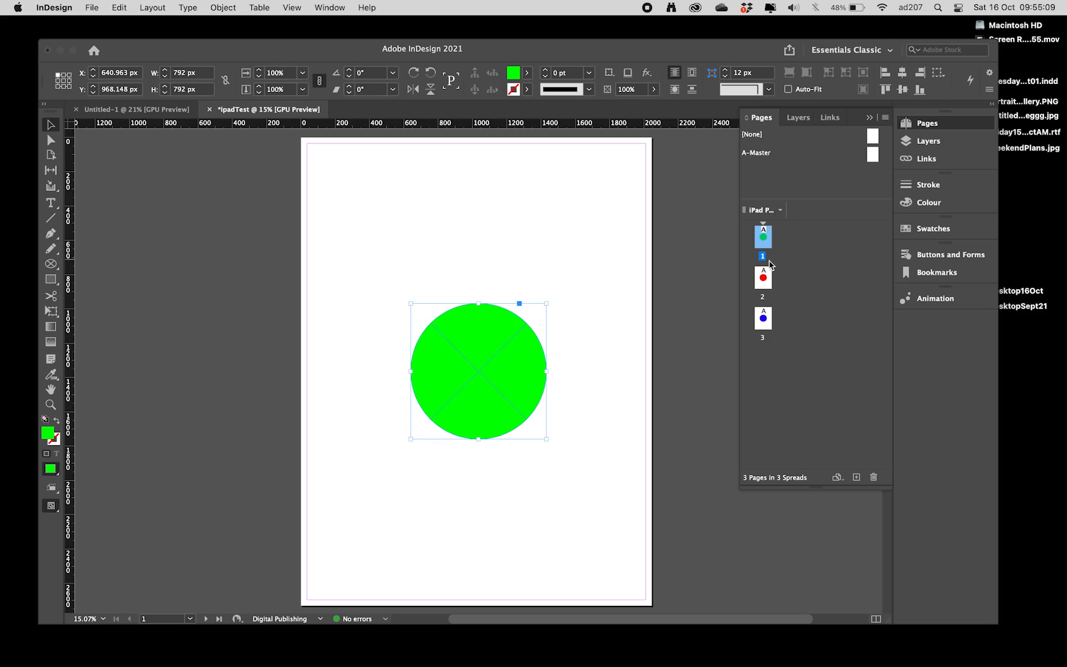
Step: Check the circle thumbnails of pages 2 and 3, ending with page 1 selected
{"action": "left_click", "coordinate": [764, 278]}
{"action": "left_click", "coordinate": [764, 317]}
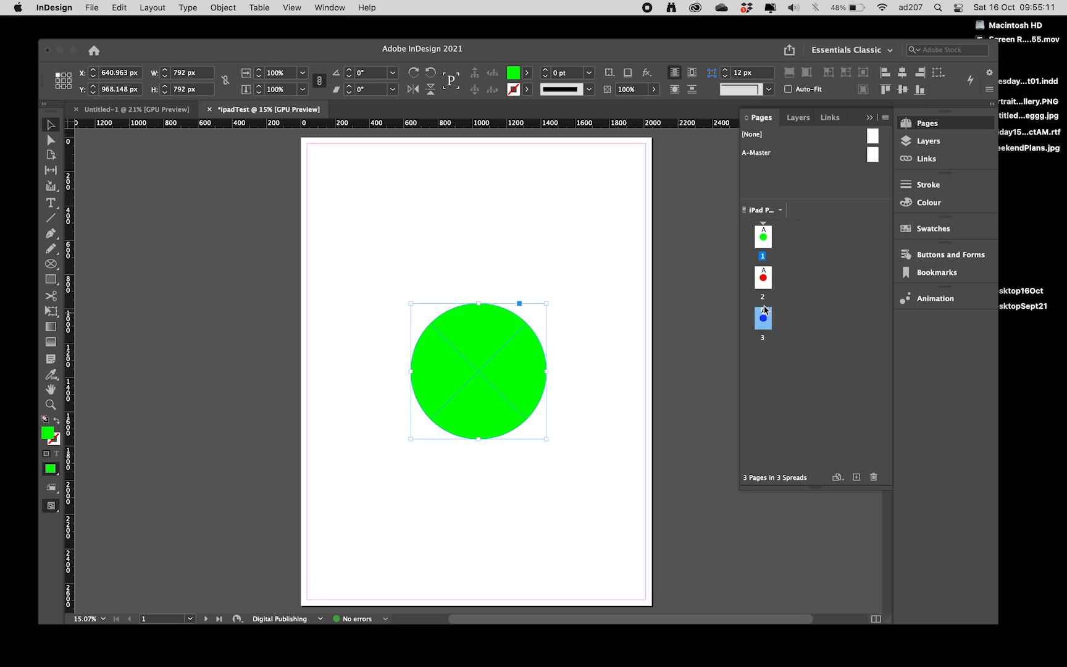
{"action": "left_click", "coordinate": [764, 236]}
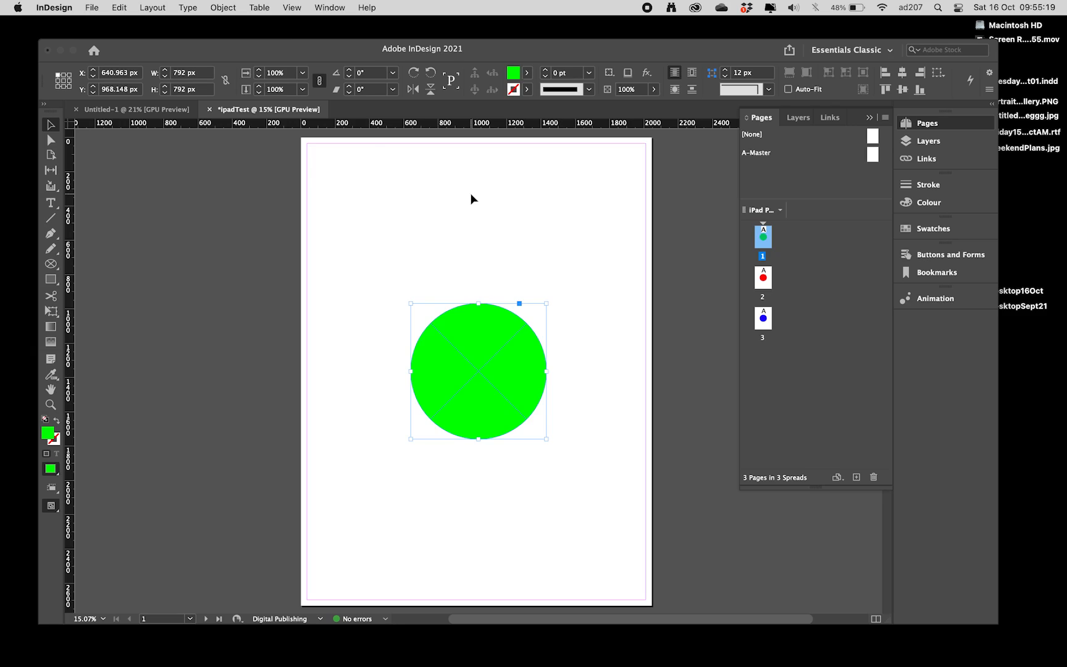
Step: Convert the green circle on page 1 into a button
{"action": "left_click", "coordinate": [322, 8]}
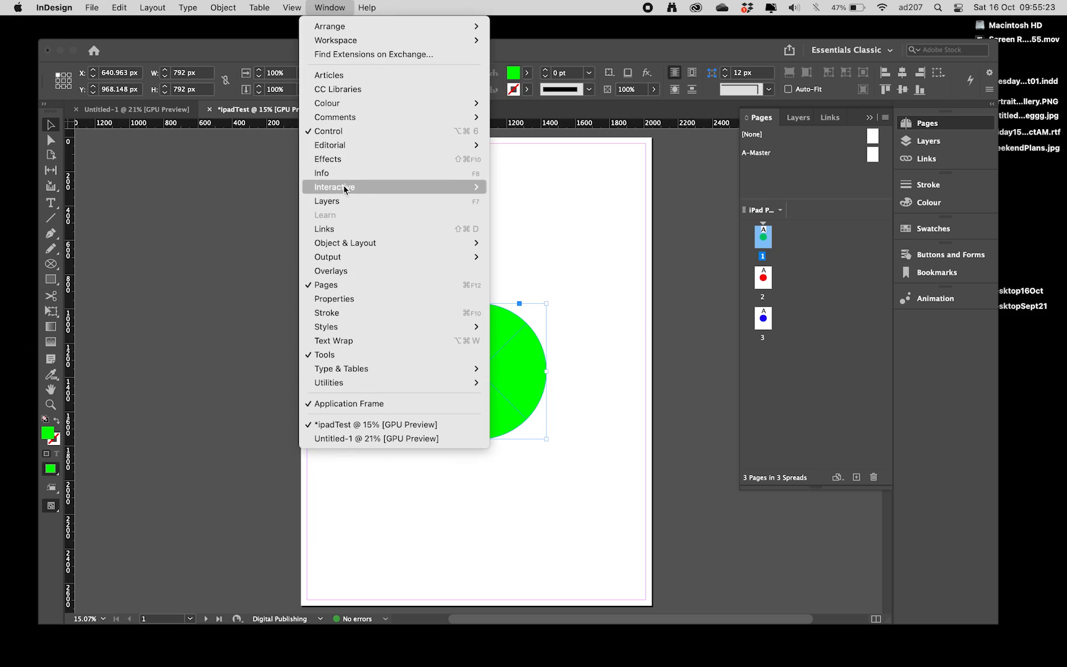
{"action": "mouse_move", "coordinate": [347, 187]}
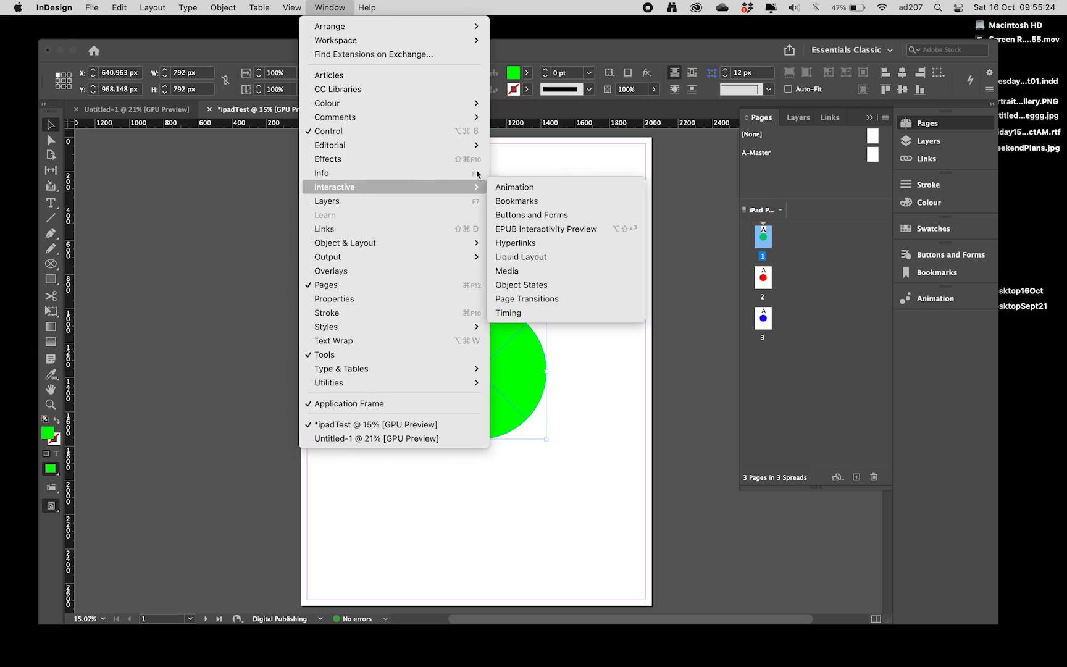
{"action": "left_click", "coordinate": [595, 219]}
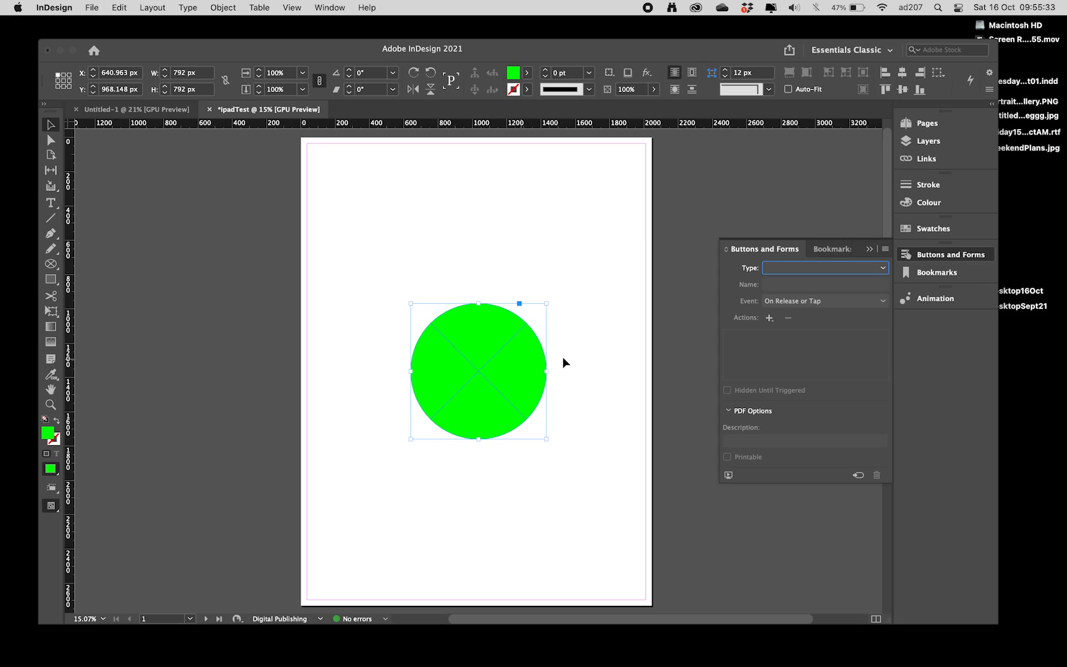
{"action": "left_click", "coordinate": [882, 267]}
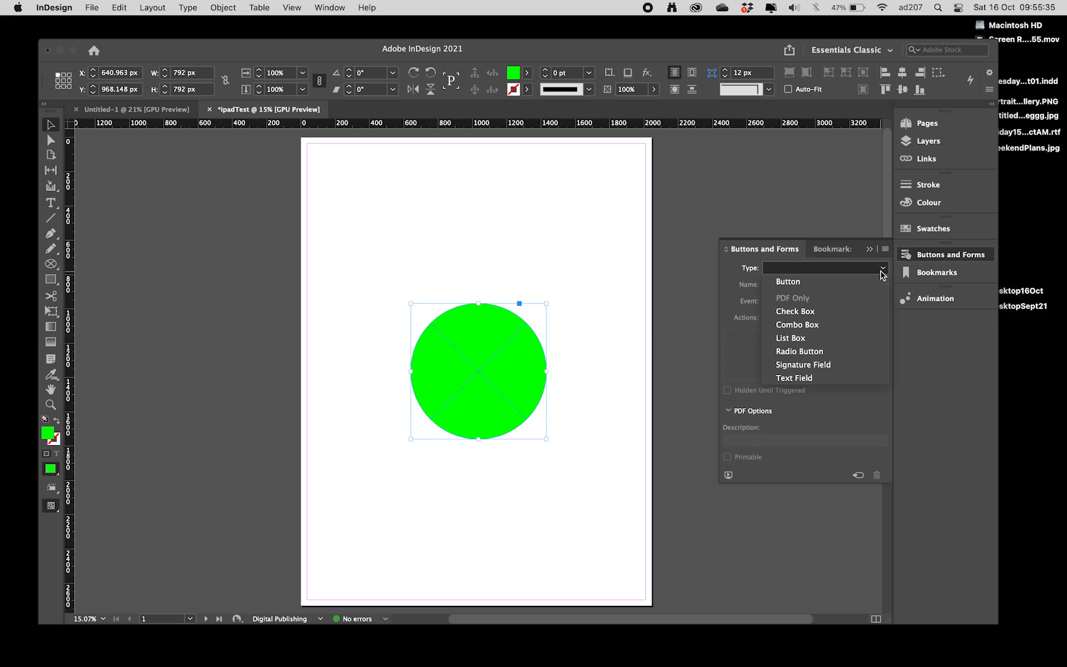
{"action": "left_click", "coordinate": [809, 285]}
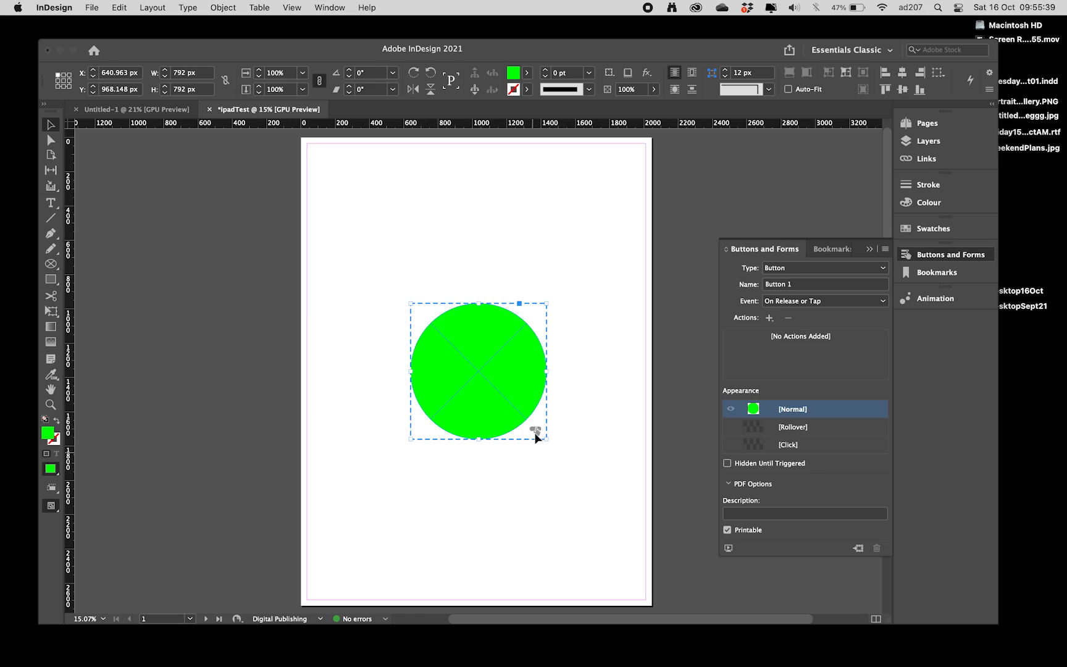
Step: Name the green circle's button greenButn1
{"action": "key", "text": "super+equal"}
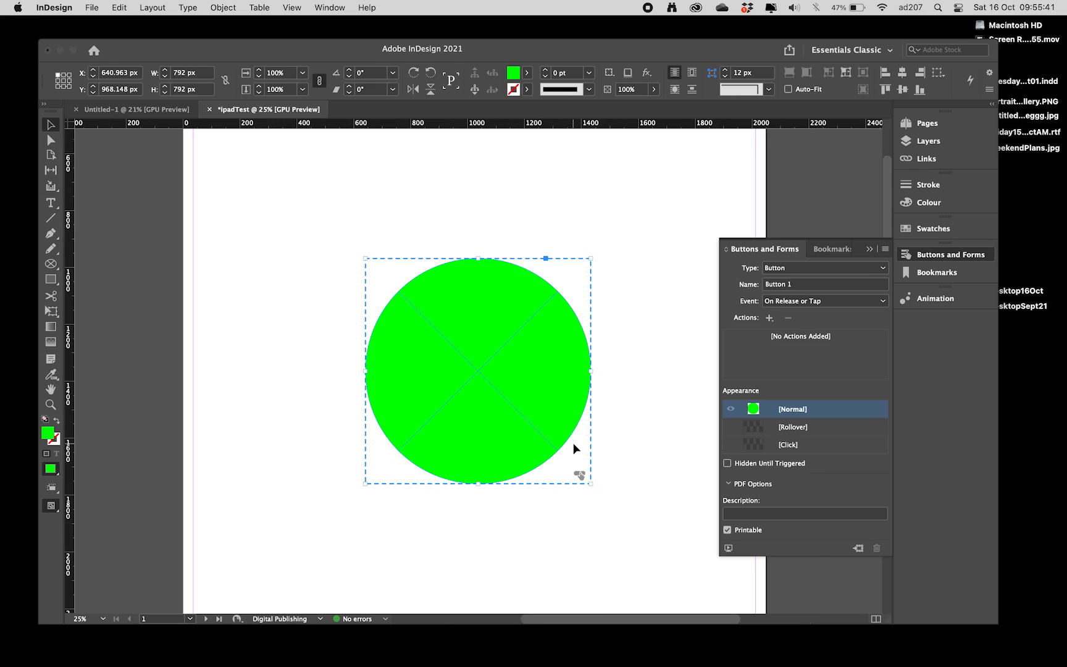
{"action": "left_click", "coordinate": [639, 460]}
{"action": "left_click", "coordinate": [512, 412]}
{"action": "left_click", "coordinate": [806, 285]}
{"action": "left_click_drag", "start_coordinate": [803, 284], "coordinate": [715, 274]}
{"action": "type", "text": "green"}
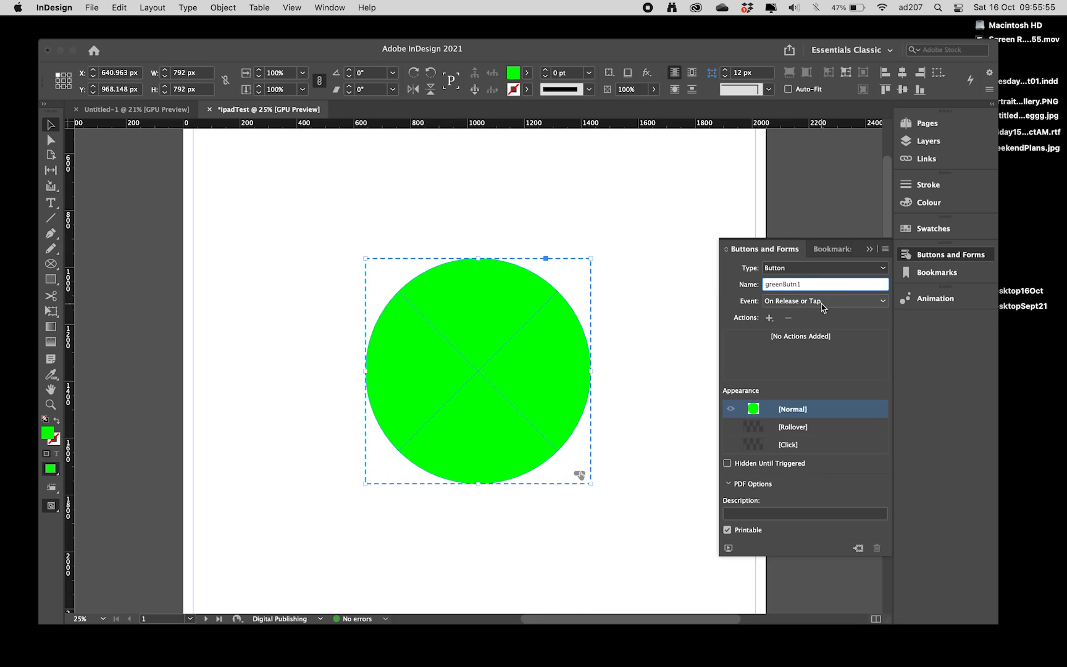
Step: Add a Go To Next Page action to the green button for the On Release or Tap event
{"action": "left_click", "coordinate": [769, 318]}
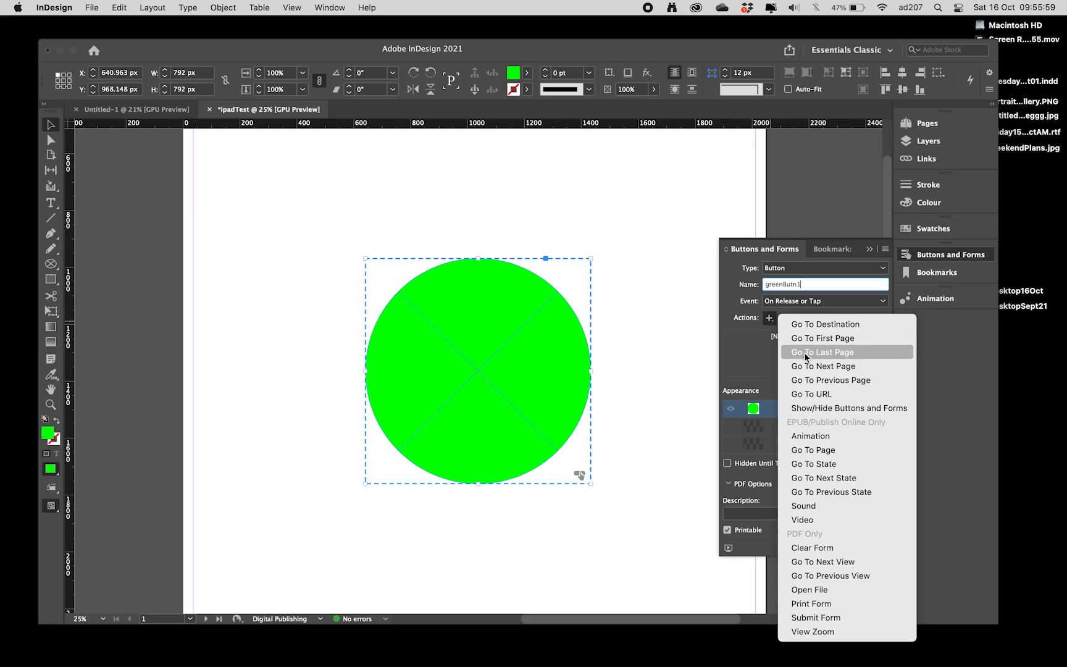
{"action": "left_click", "coordinate": [871, 369]}
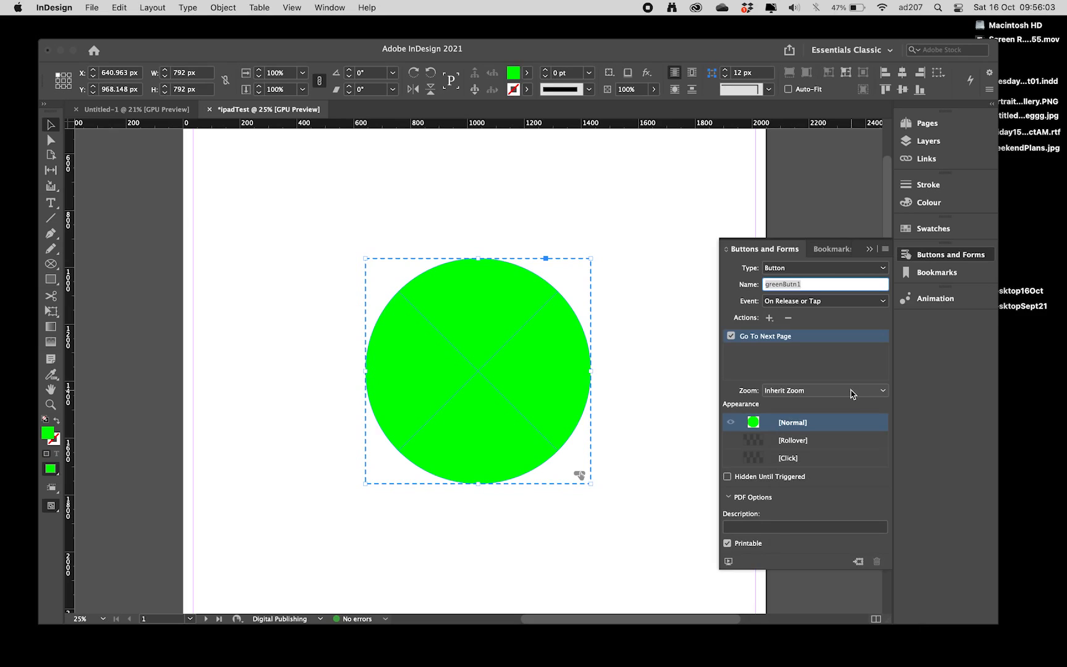
{"action": "left_click", "coordinate": [620, 332]}
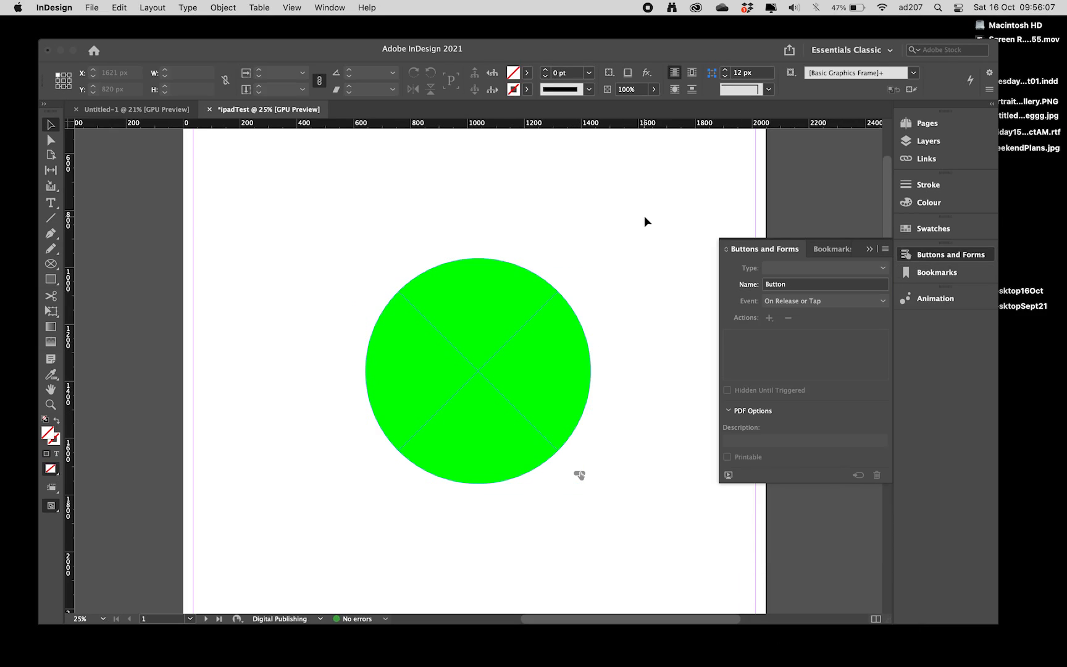
Step: Convert the red circle on page 2 into a button
{"action": "left_click", "coordinate": [923, 123]}
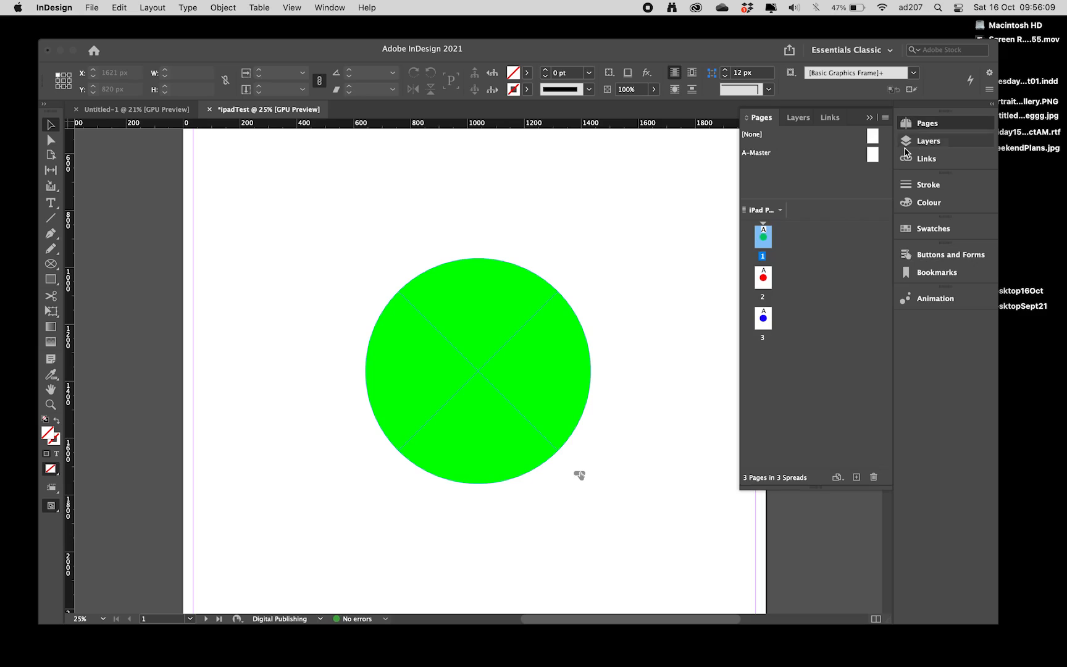
{"action": "double_click", "coordinate": [766, 278]}
{"action": "left_click", "coordinate": [542, 374]}
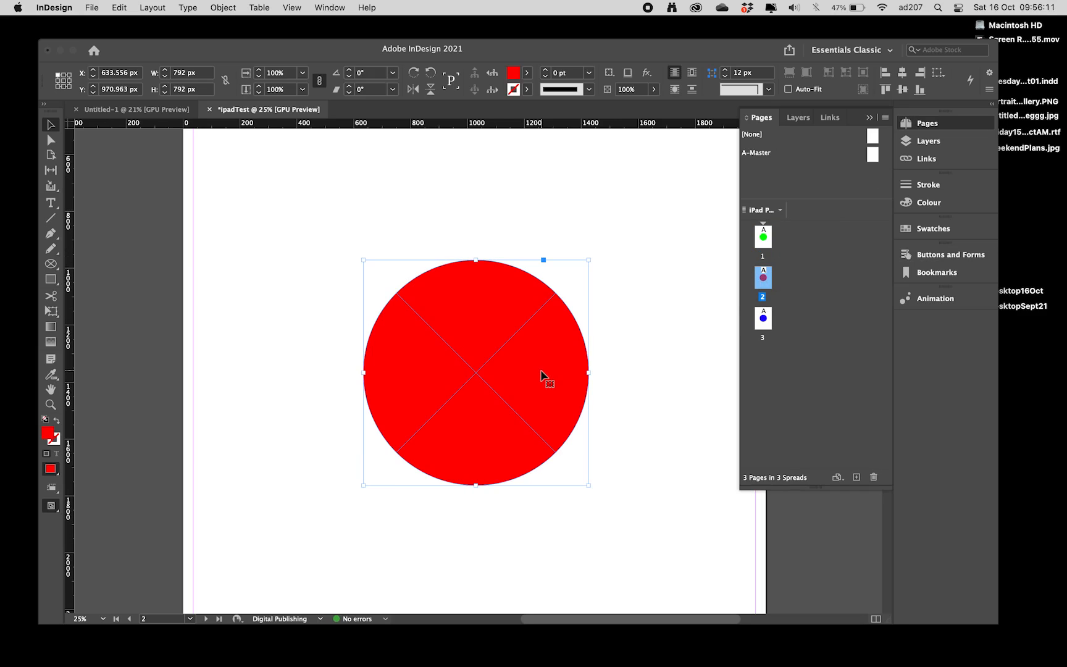
{"action": "left_click", "coordinate": [930, 256]}
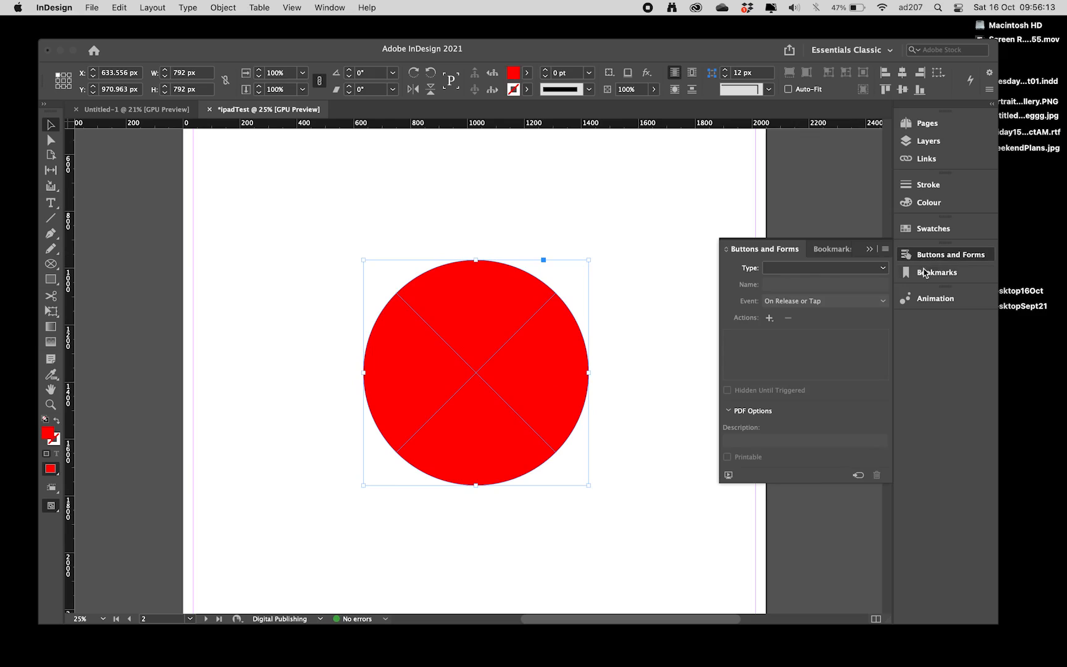
{"action": "left_click", "coordinate": [856, 269]}
{"action": "left_click", "coordinate": [855, 284]}
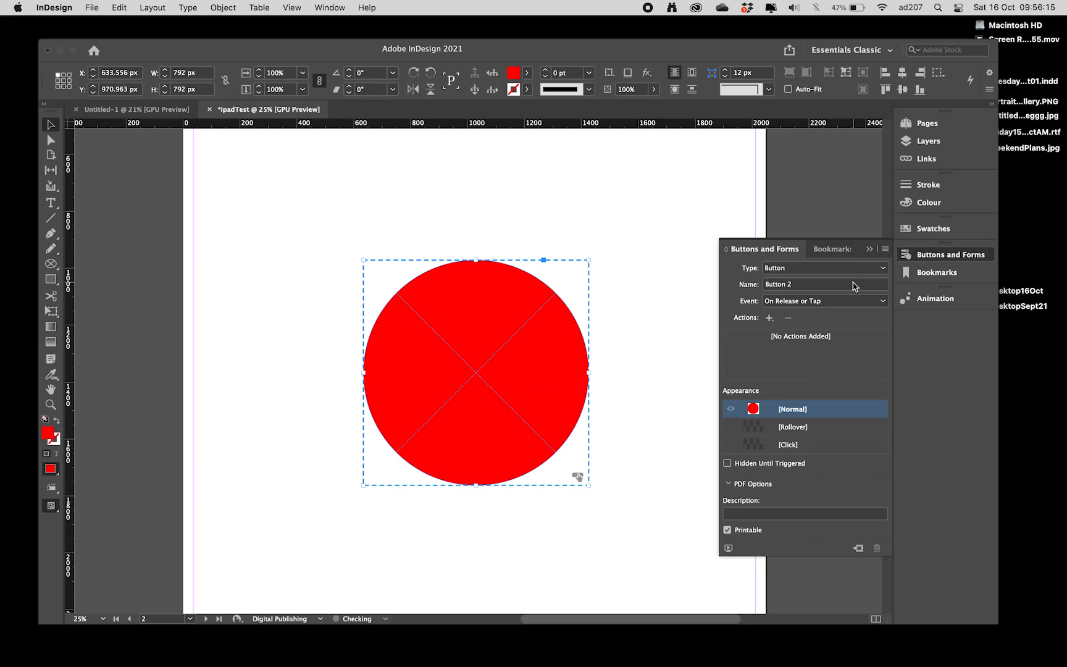
Step: Name the red circle's button rerdbutn2 and give it a Go To Next Page action
{"action": "left_click", "coordinate": [795, 285]}
{"action": "type", "text": "rerdb"}
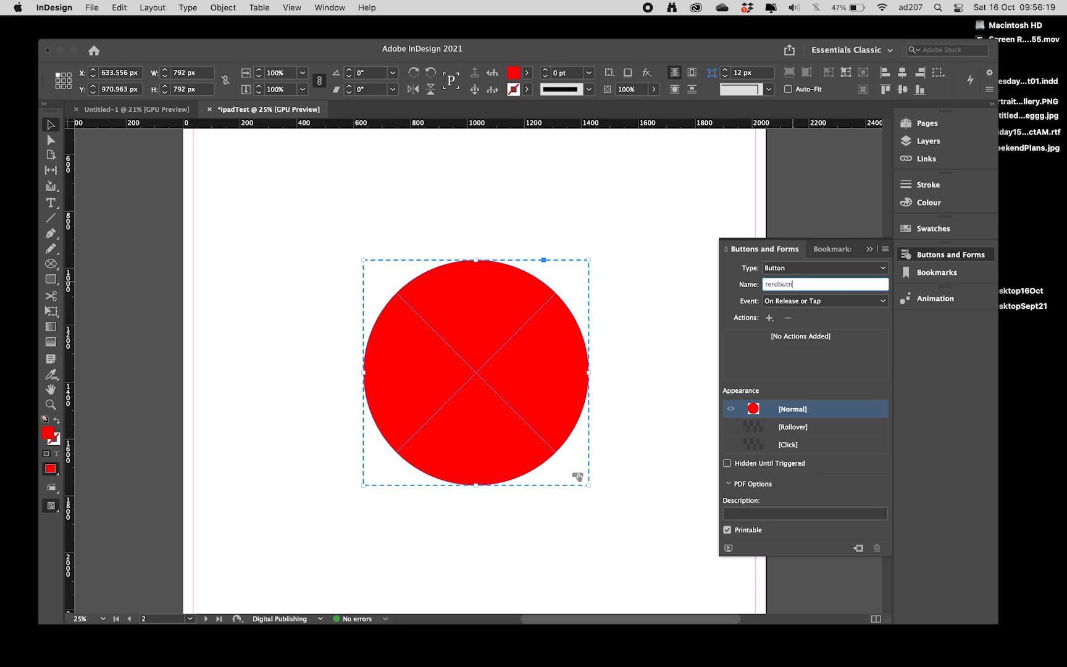
{"action": "left_click", "coordinate": [770, 318]}
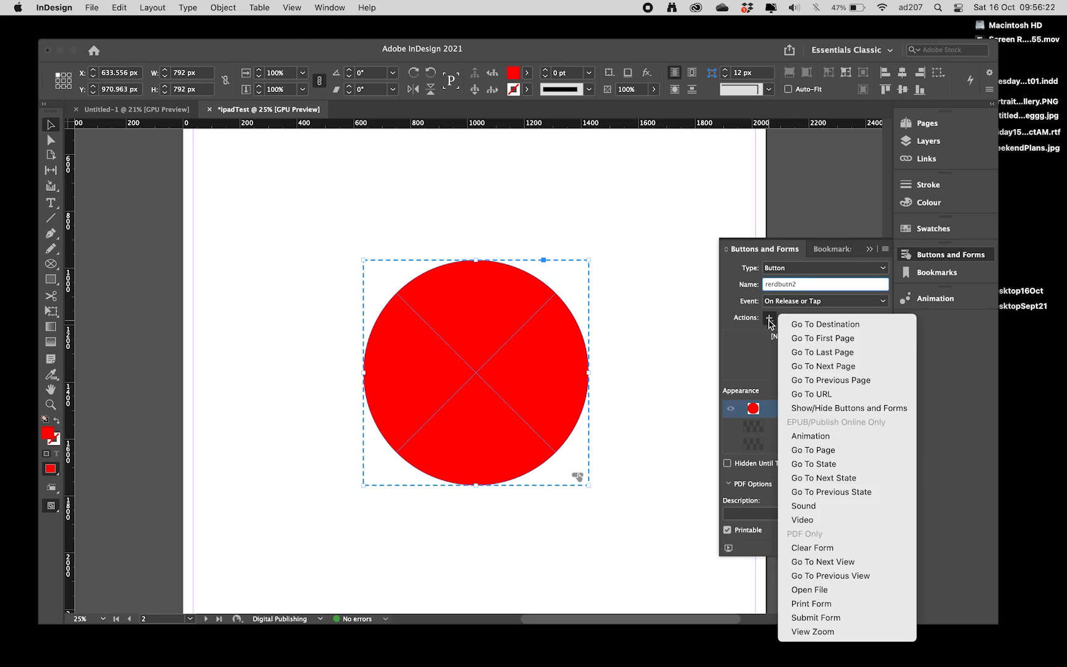
{"action": "left_click", "coordinate": [821, 367]}
{"action": "left_click", "coordinate": [655, 279]}
Step: Convert the blue circle on page 3 into a button
{"action": "left_click", "coordinate": [909, 127]}
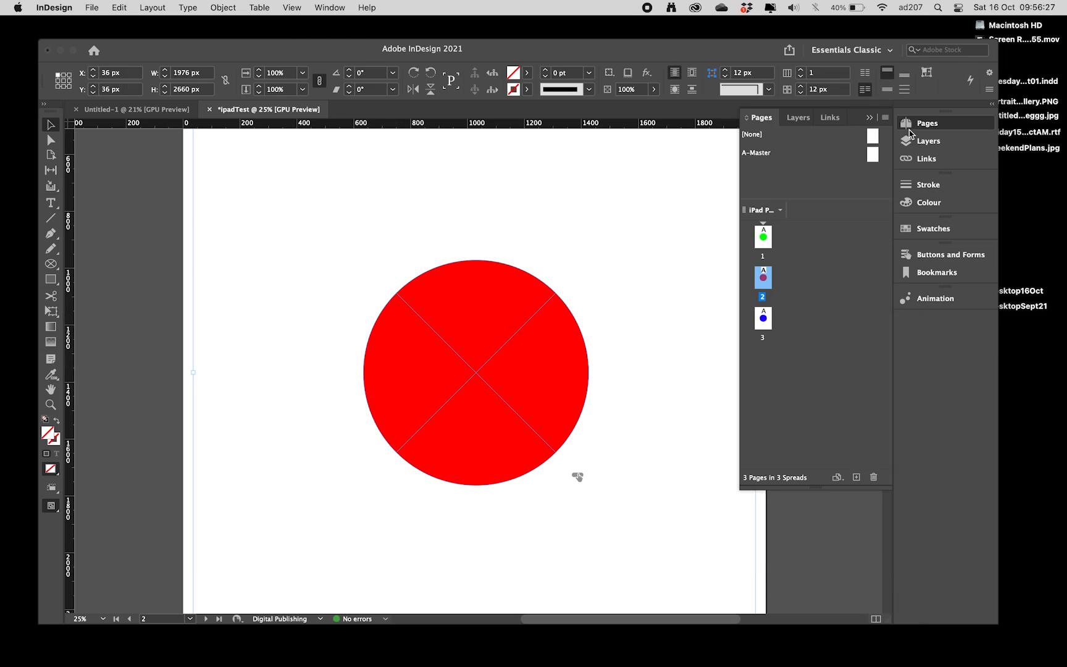
{"action": "double_click", "coordinate": [763, 318]}
{"action": "left_click", "coordinate": [535, 360]}
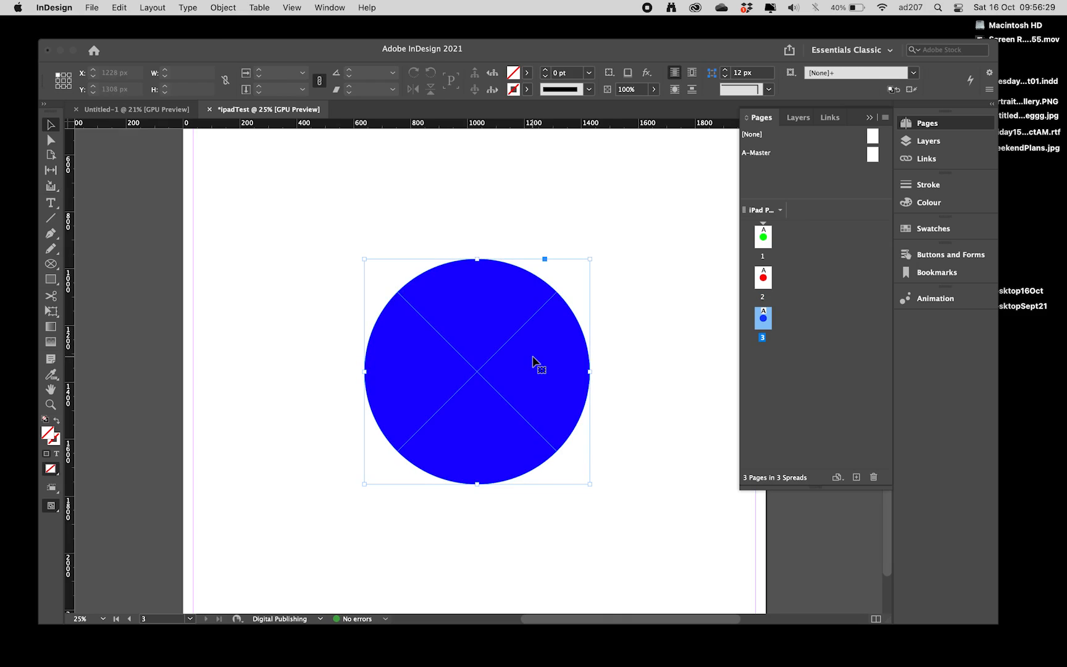
{"action": "left_click", "coordinate": [944, 255]}
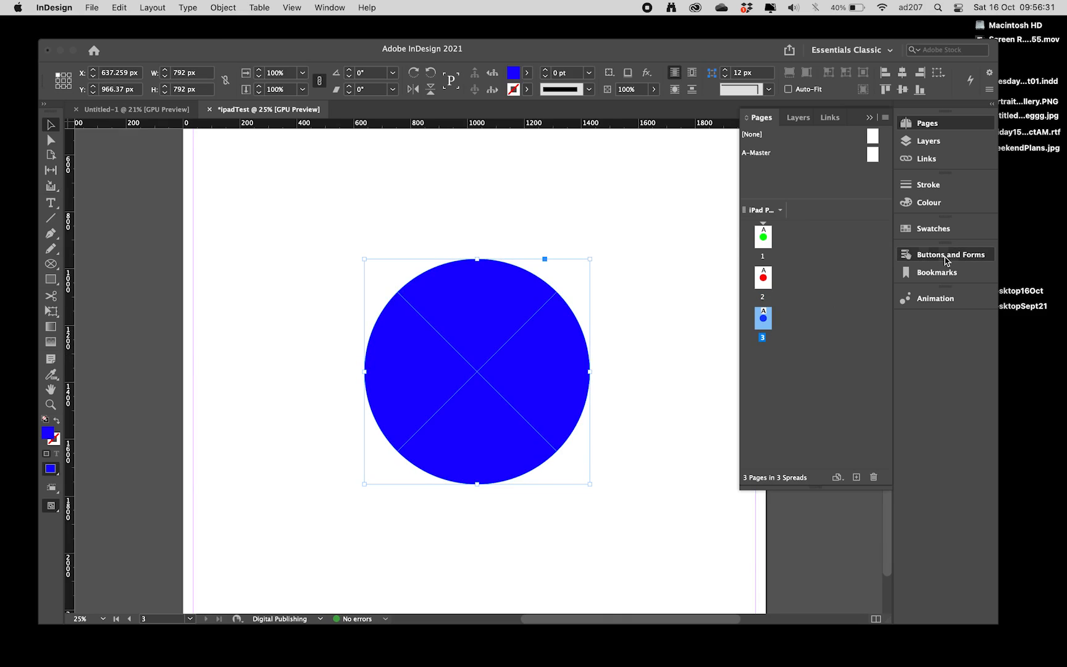
{"action": "left_click", "coordinate": [831, 269]}
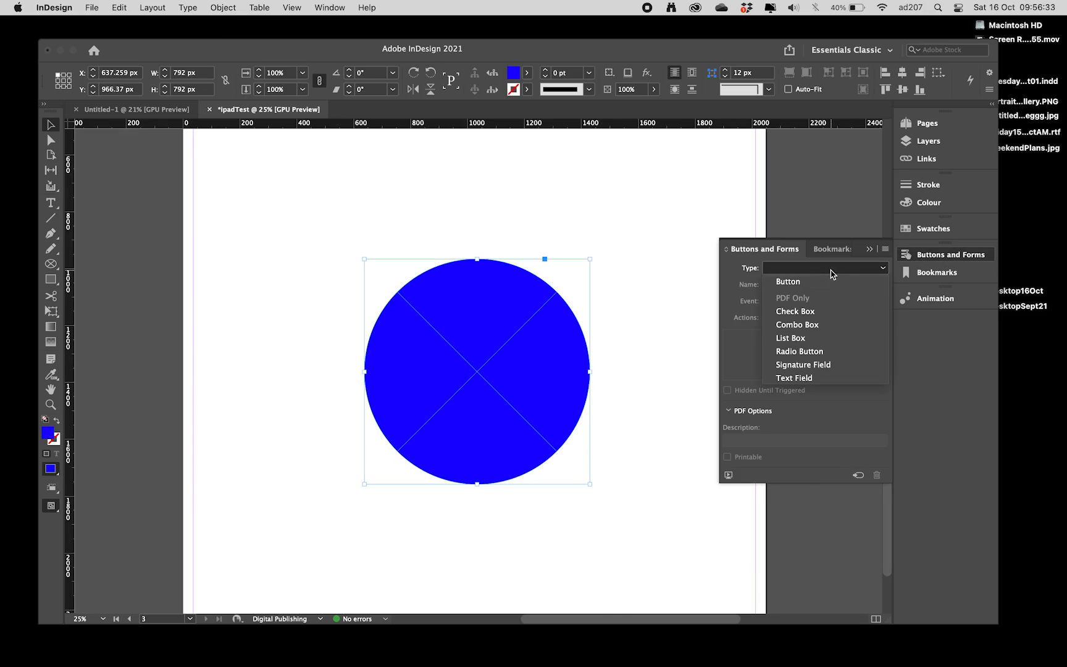
{"action": "left_click", "coordinate": [795, 283]}
Step: Name the blue circle's button "Button bluButn3" and give it a Go To First Page action on release or tap
{"action": "left_click", "coordinate": [791, 286]}
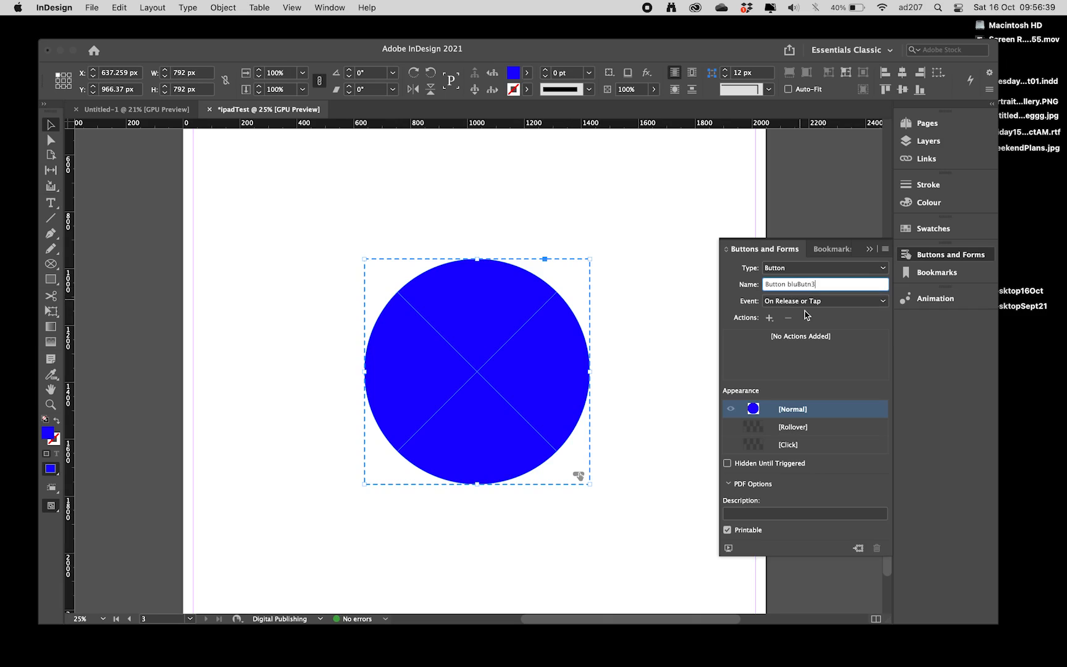
{"action": "left_click", "coordinate": [787, 303]}
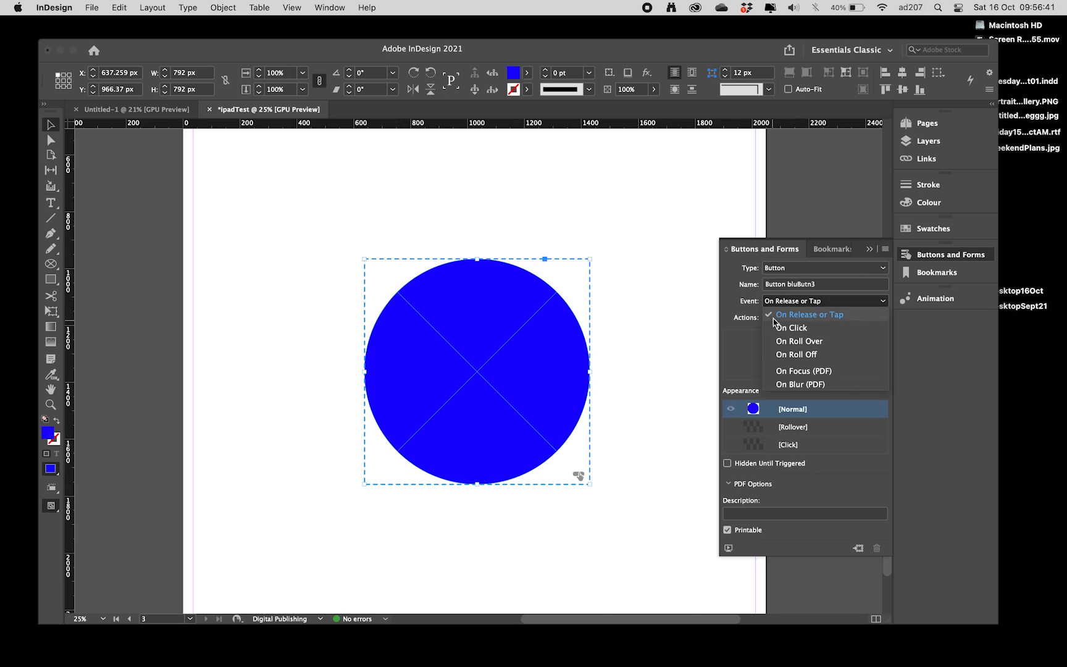
{"action": "left_click", "coordinate": [736, 366]}
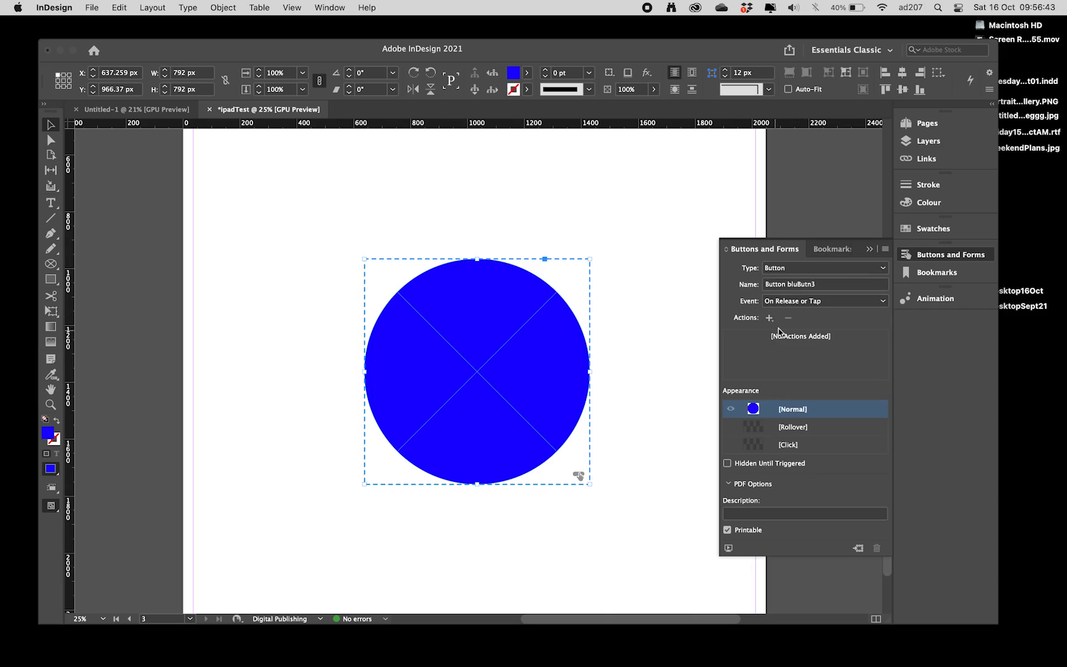
{"action": "left_click", "coordinate": [768, 317]}
{"action": "left_click", "coordinate": [794, 340]}
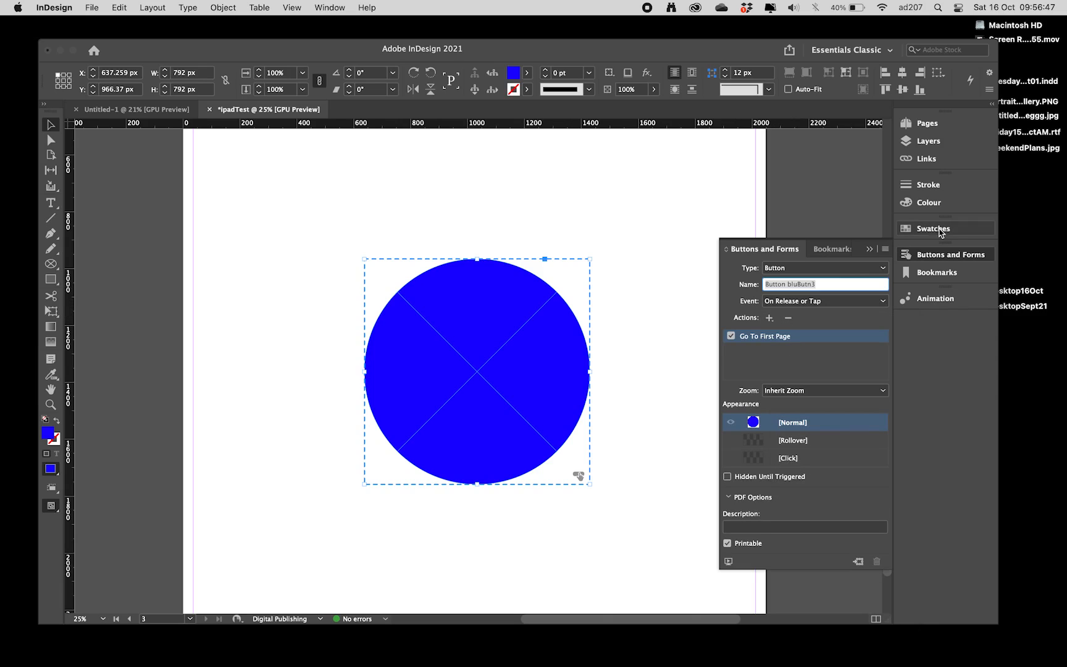
{"action": "left_click", "coordinate": [932, 260]}
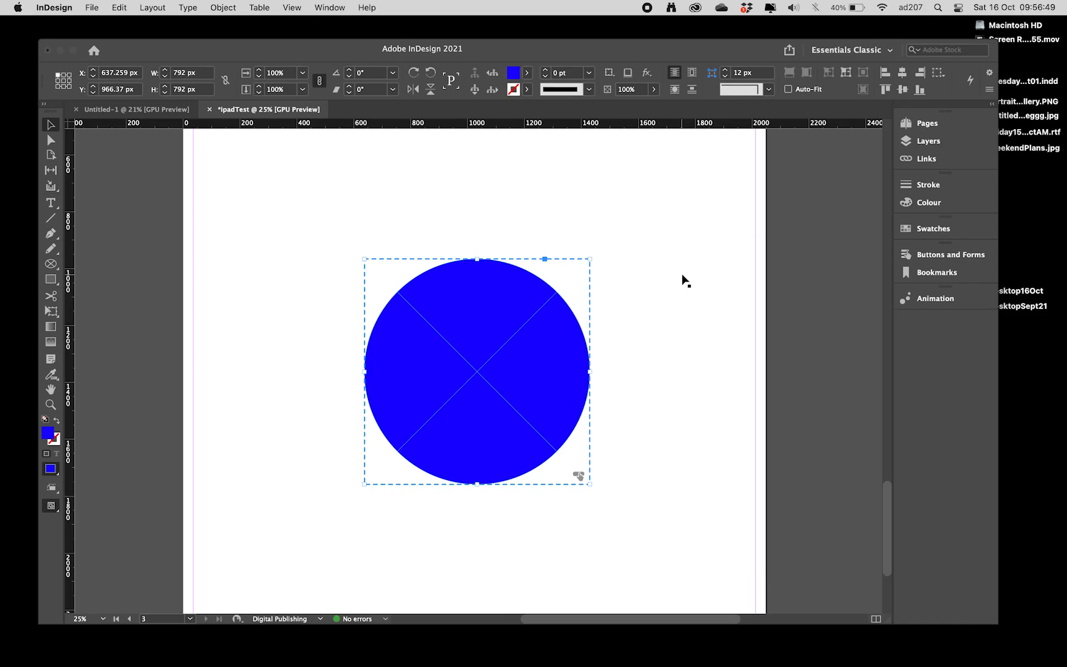
Step: Publish all pages online as a new document titled ipadTest, exported as single pages
{"action": "left_click", "coordinate": [790, 53]}
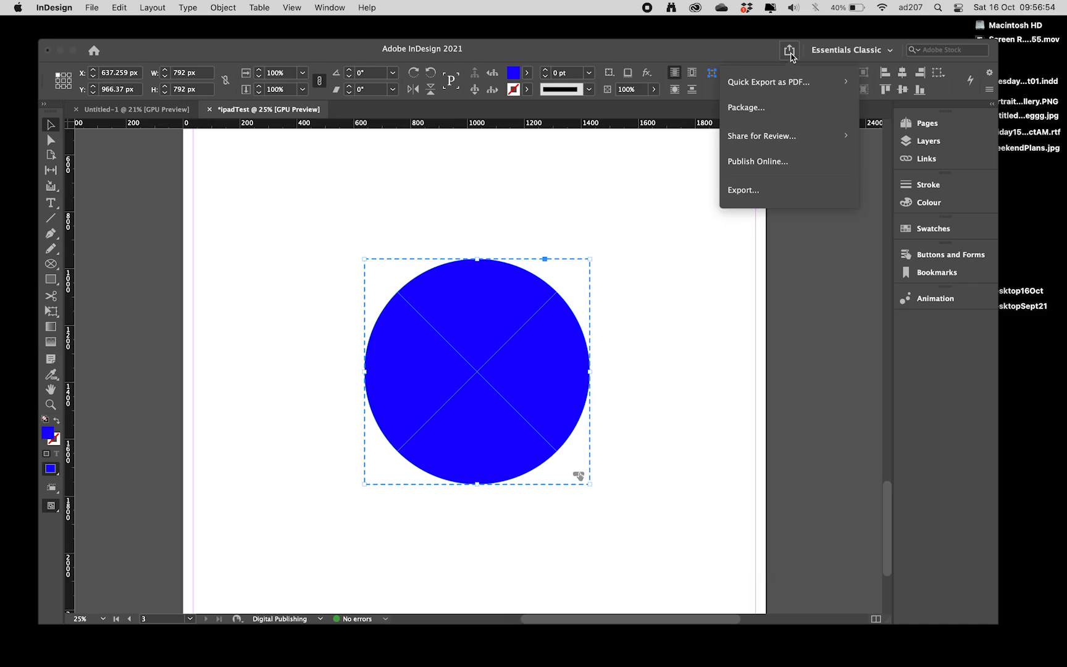
{"action": "left_click", "coordinate": [785, 163]}
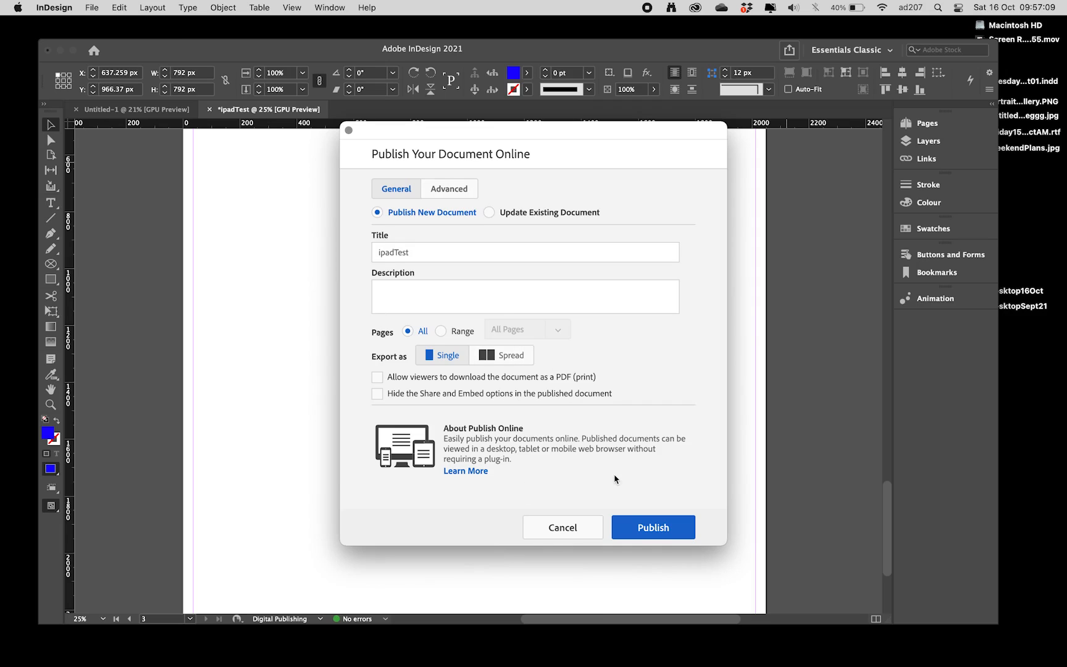
{"action": "left_click", "coordinate": [651, 528]}
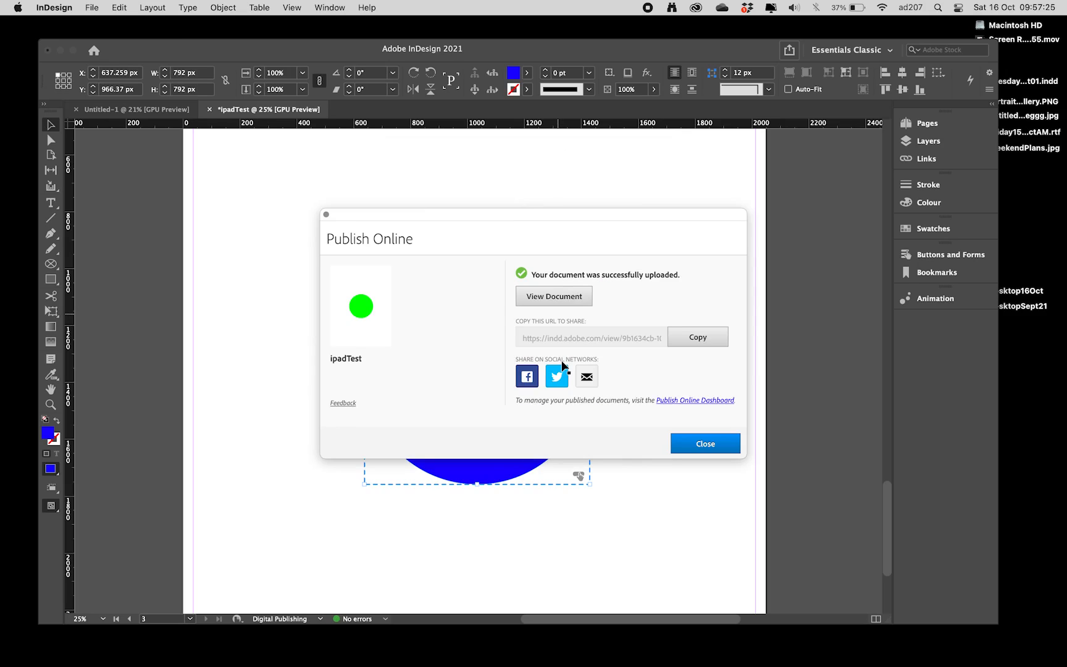
Step: View the published ipadTest document in Firefox and test the page navigation of the green, red and blue circle buttons
{"action": "left_click", "coordinate": [554, 296]}
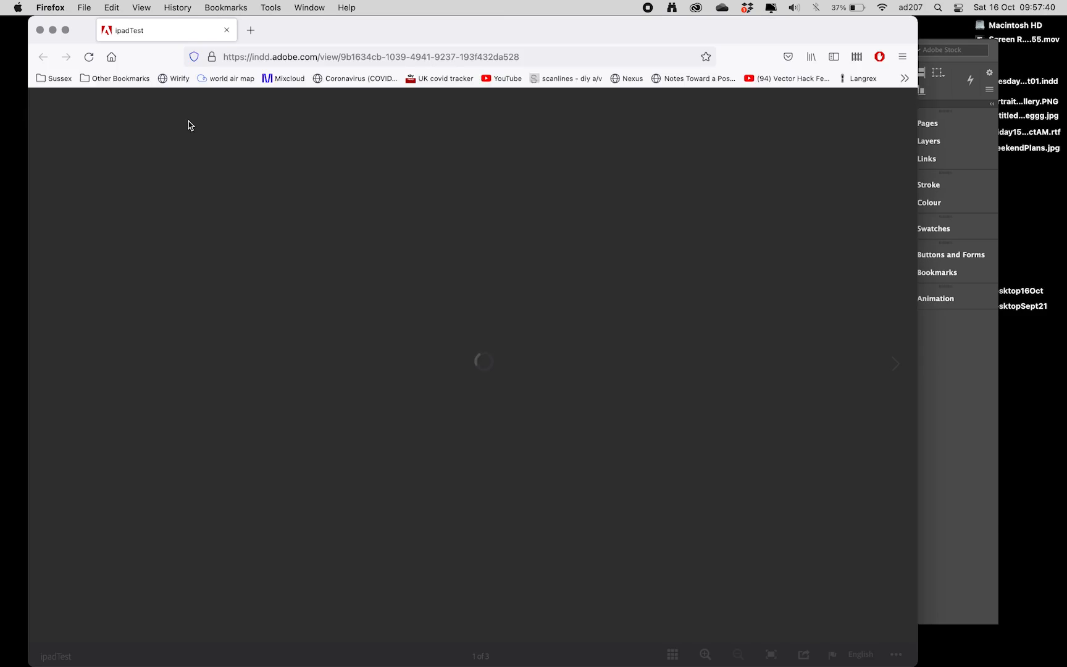
{"action": "left_click_drag", "start_coordinate": [286, 29], "coordinate": [329, 30]}
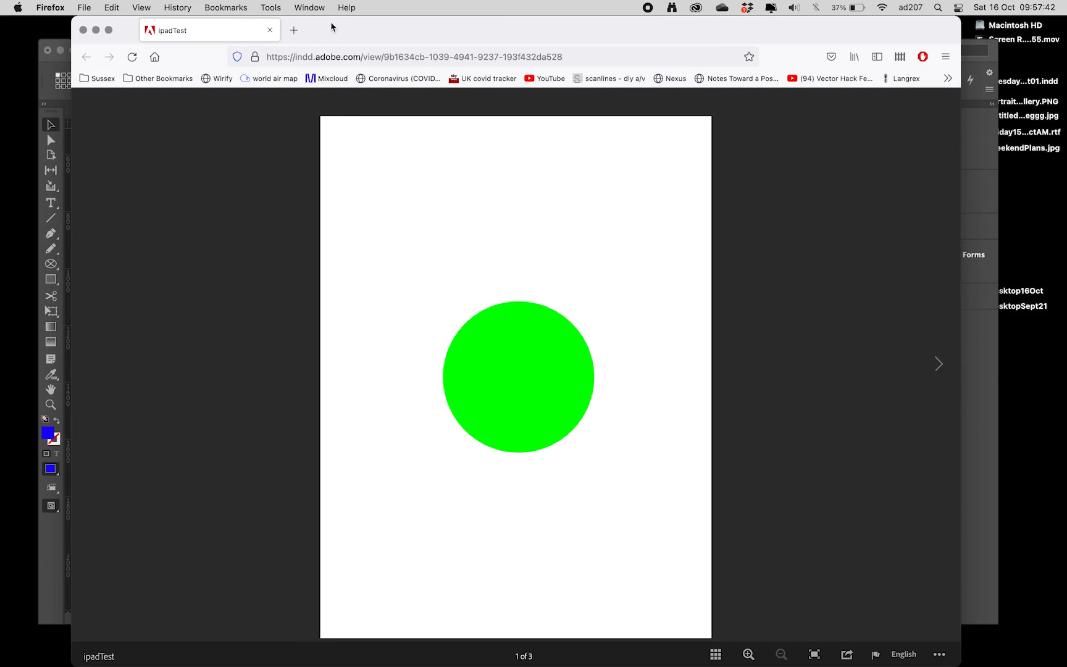
{"action": "left_click", "coordinate": [520, 383]}
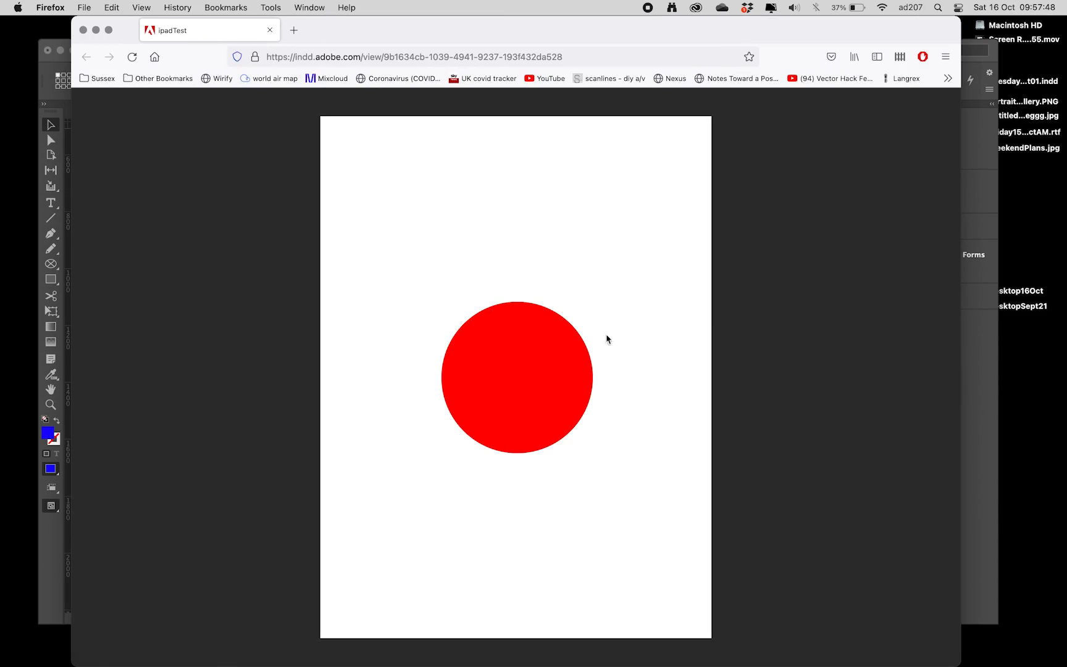
{"action": "left_click", "coordinate": [561, 374]}
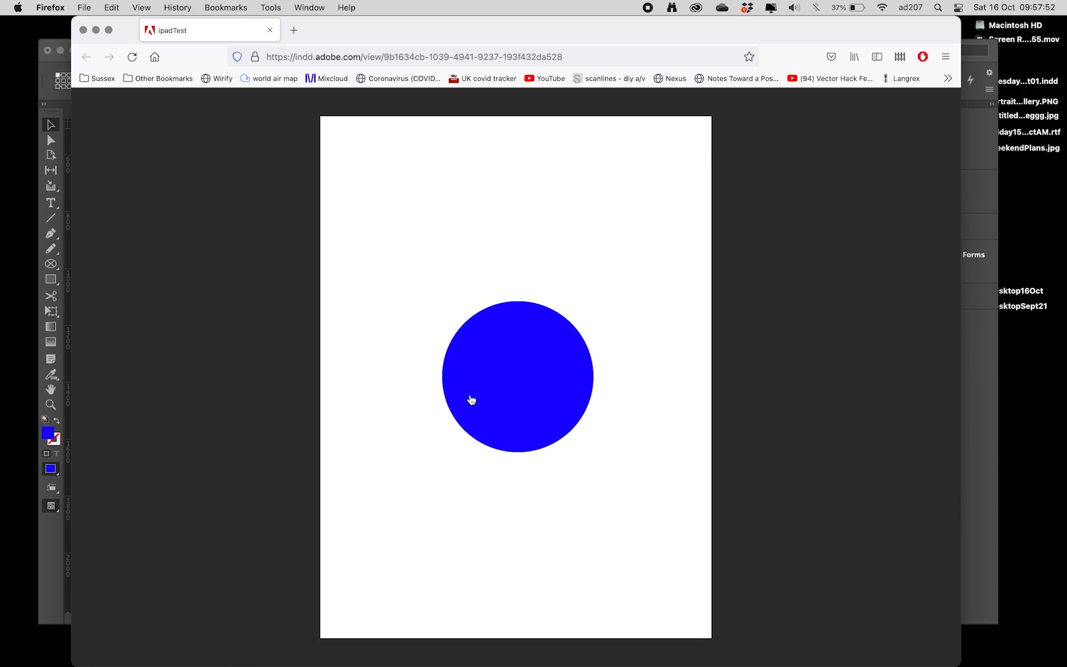
{"action": "left_click", "coordinate": [497, 361]}
{"action": "left_click", "coordinate": [496, 362]}
{"action": "key", "text": "super+r"}
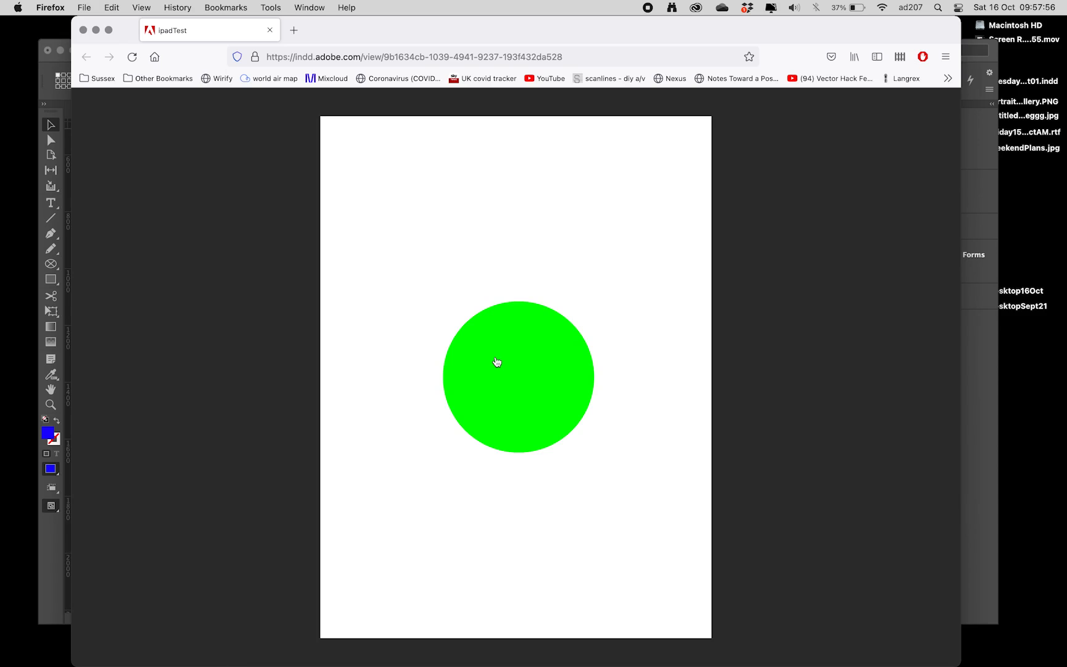
{"action": "left_click", "coordinate": [497, 361]}
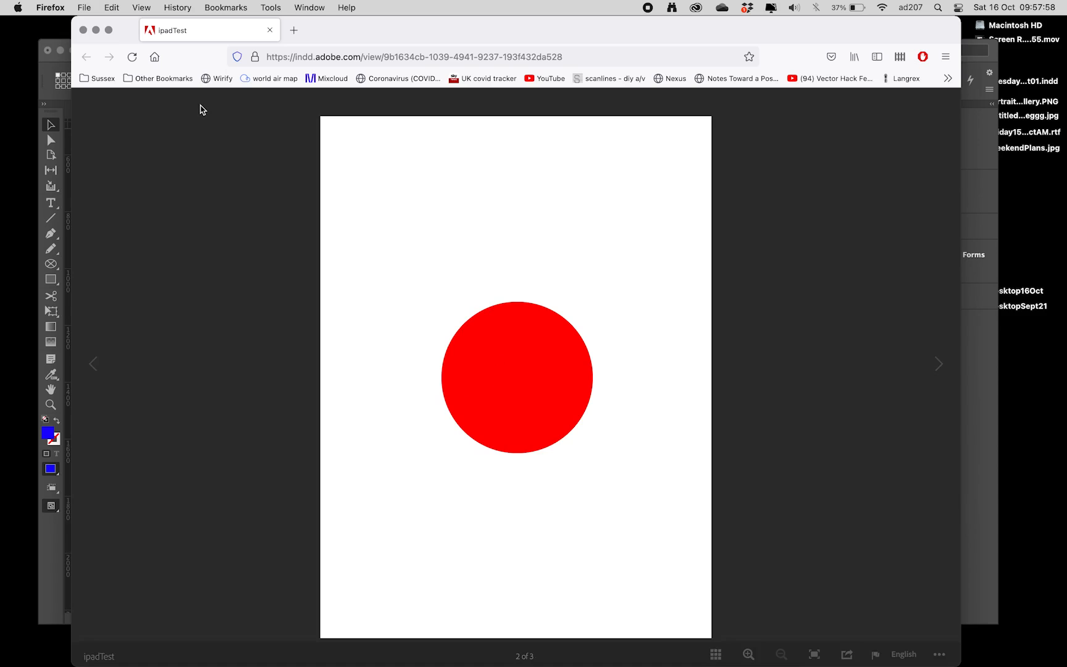
Step: Switch back to InDesign and close the Publish Online upload summary
{"action": "key", "text": "ctrl+Up"}
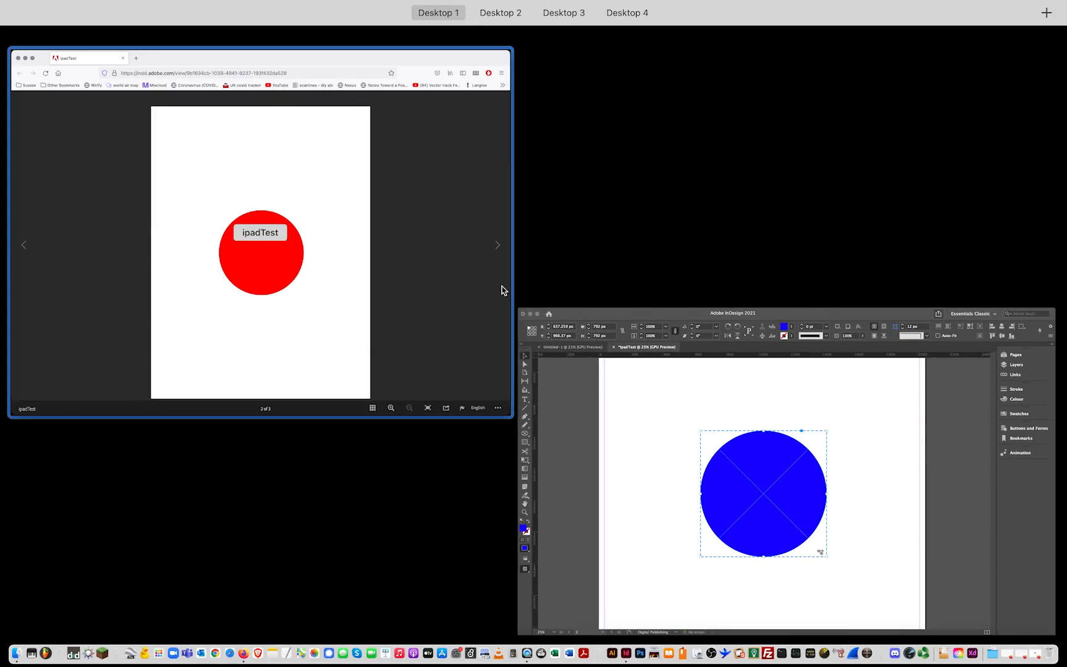
{"action": "left_click", "coordinate": [719, 422]}
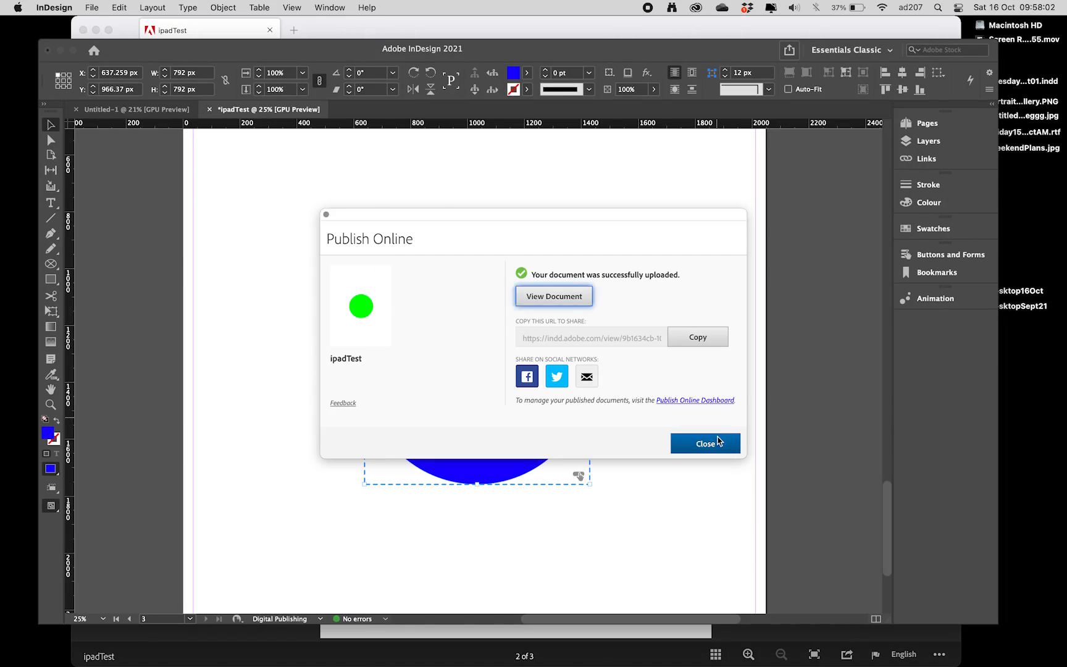
{"action": "left_click", "coordinate": [719, 441]}
Step: Move the green circle on page 1 up near the page's top edge, to about X 624 px, Y 166 px
{"action": "key", "text": "super+alt+shift+0"}
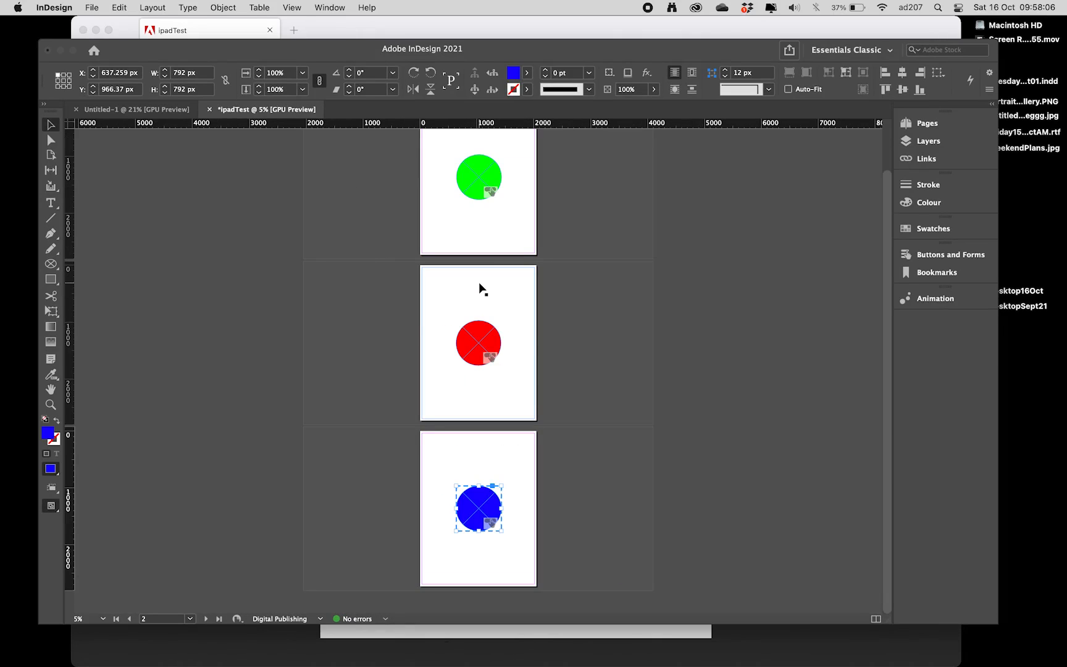
{"action": "key", "text": "super+equal"}
{"action": "key", "text": "super+equal"}
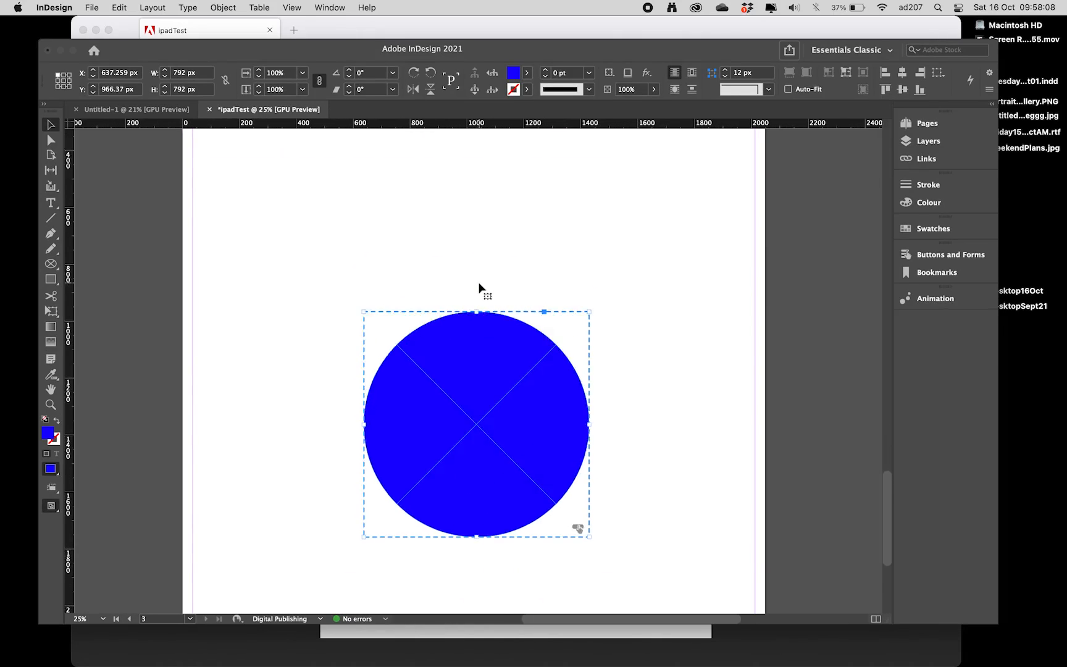
{"action": "scroll", "coordinate": [480, 288], "scroll_direction": "up", "scroll_amount": 10}
{"action": "scroll", "coordinate": [480, 288], "scroll_direction": "up", "scroll_amount": 5}
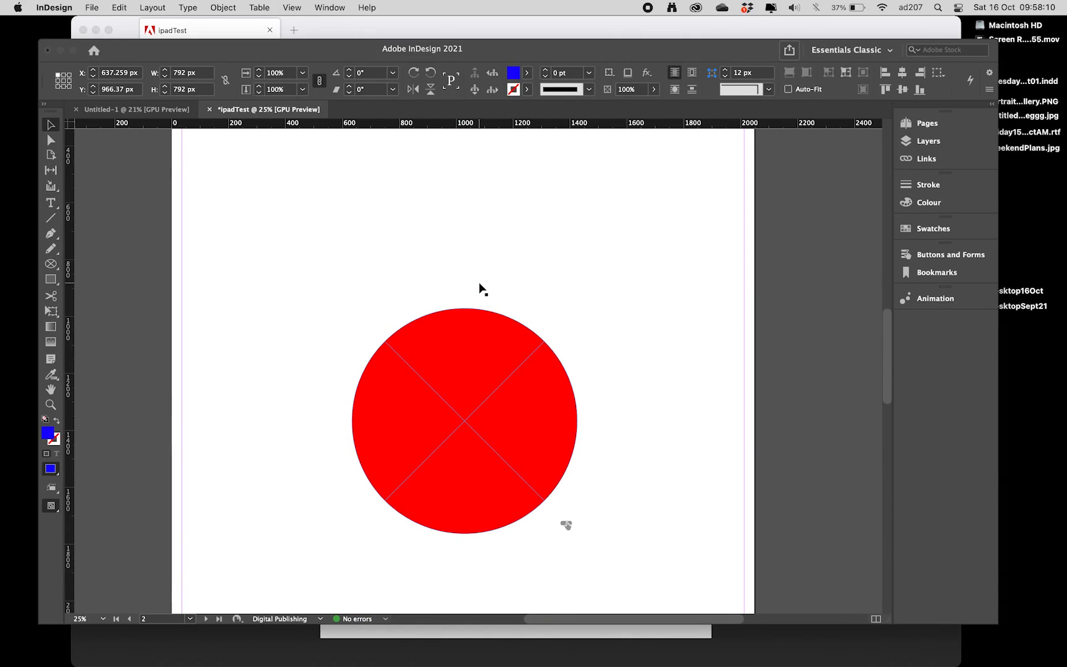
{"action": "key", "text": "super+alt+shift+0"}
{"action": "scroll", "coordinate": [502, 275], "scroll_direction": "up", "scroll_amount": 1}
{"action": "left_click_drag", "start_coordinate": [487, 185], "coordinate": [486, 150]}
{"action": "scroll", "coordinate": [486, 151], "scroll_direction": "up", "scroll_amount": 3}
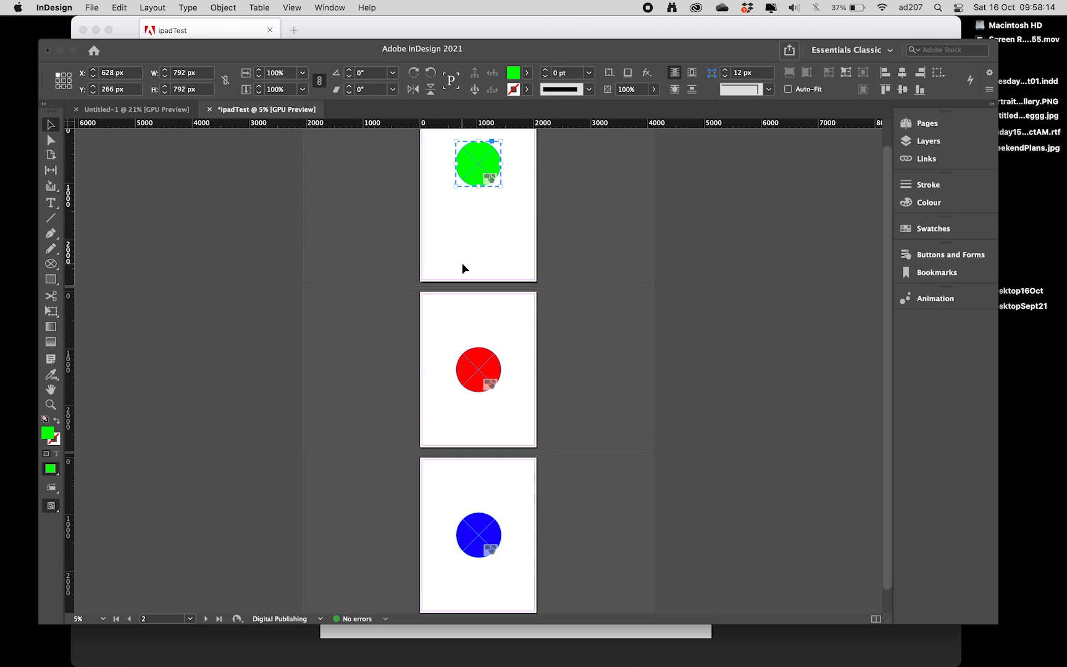
{"action": "left_click_drag", "start_coordinate": [479, 164], "coordinate": [480, 160]}
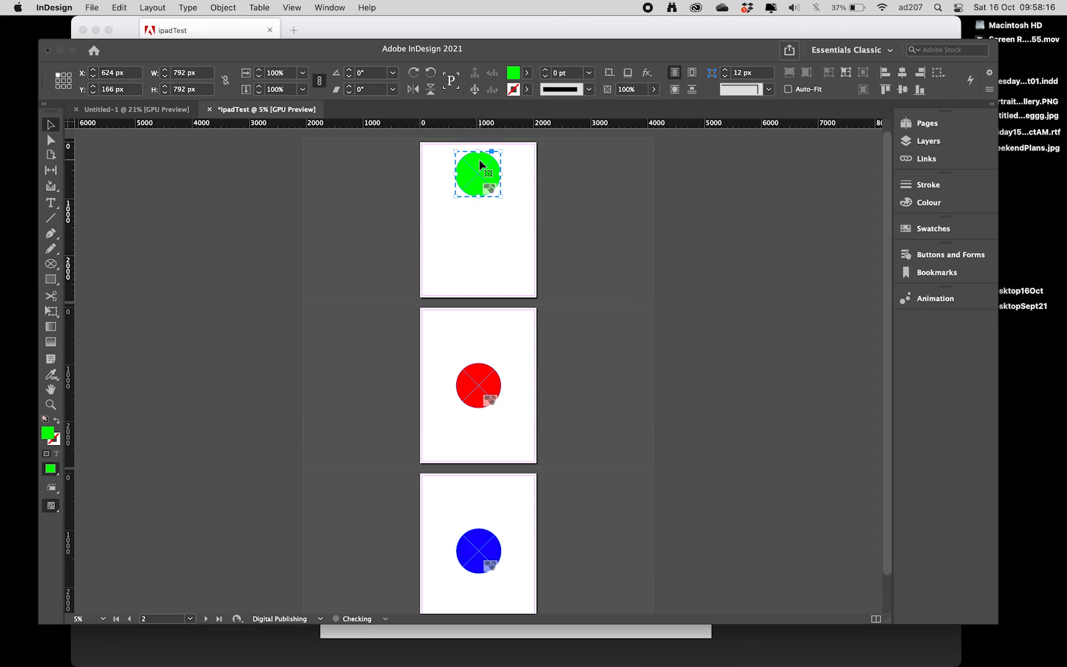
Step: Move the red circle on page 2 up near the page's top edge, to about X 628 px, Y 208 px
{"action": "key", "text": "super+equal"}
{"action": "key", "text": "super+equal"}
{"action": "key", "text": "super+minus"}
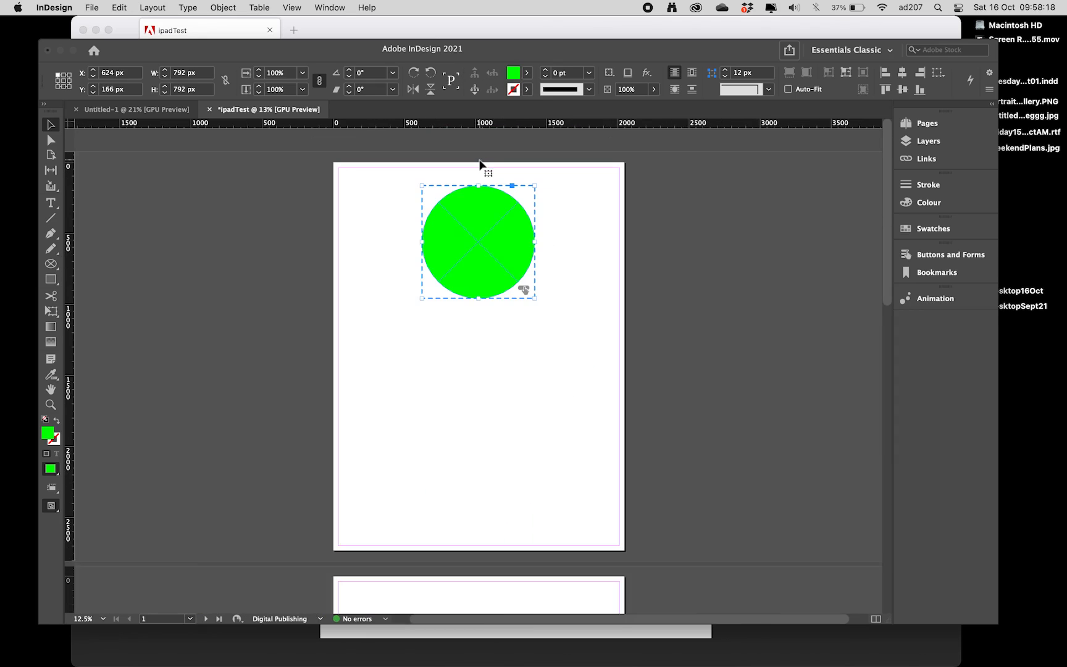
{"action": "scroll", "coordinate": [440, 378], "scroll_direction": "down", "scroll_amount": 10}
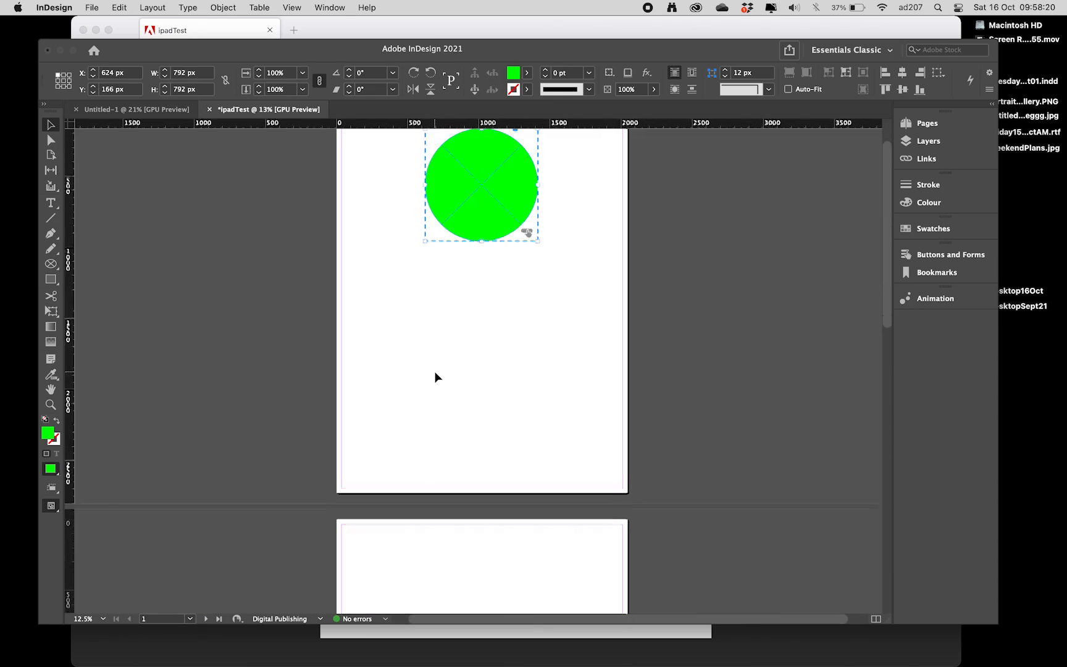
{"action": "left_click_drag", "start_coordinate": [484, 454], "coordinate": [487, 368]}
Step: Draw a rectangular frame about 1650 px wide and 1485 px high below the red circle on page 2
{"action": "scroll", "coordinate": [515, 444], "scroll_direction": "down", "scroll_amount": 5}
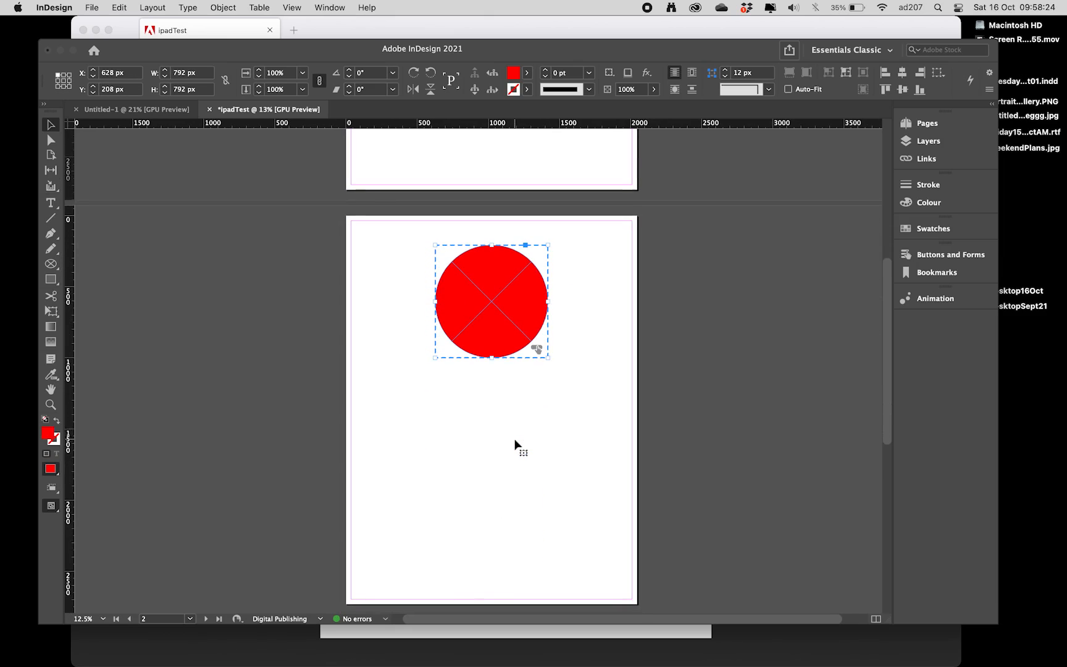
{"action": "left_click_drag", "start_coordinate": [51, 264], "coordinate": [84, 279]}
{"action": "left_click_drag", "start_coordinate": [373, 340], "coordinate": [608, 551]}
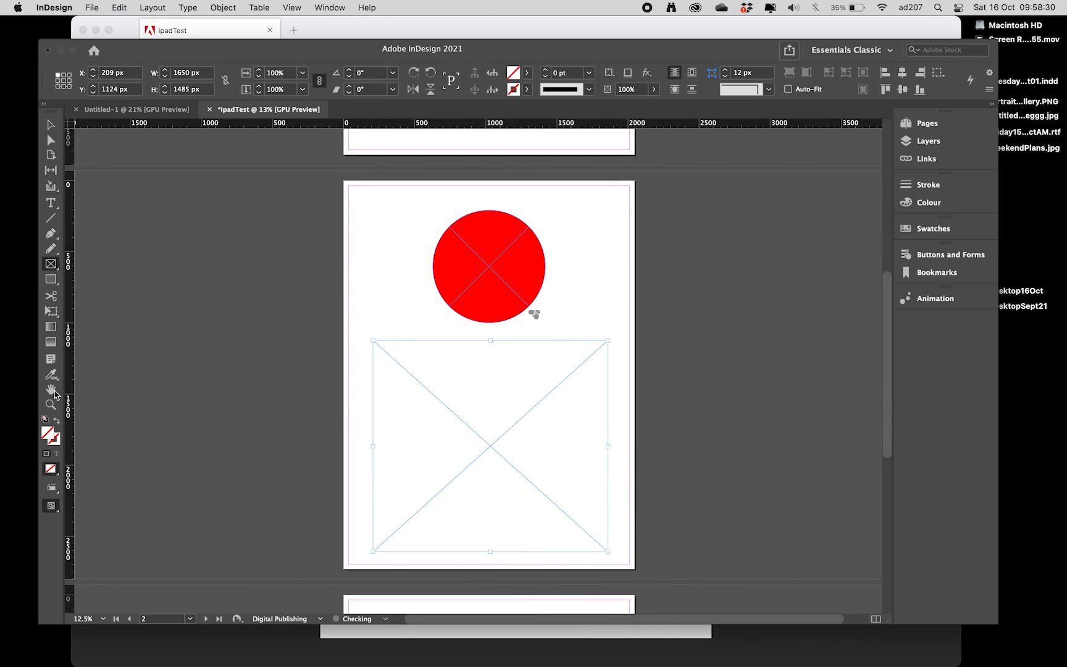
Step: Try to fill the rectangular frame on page 2 with placeholder text
{"action": "left_click", "coordinate": [51, 203]}
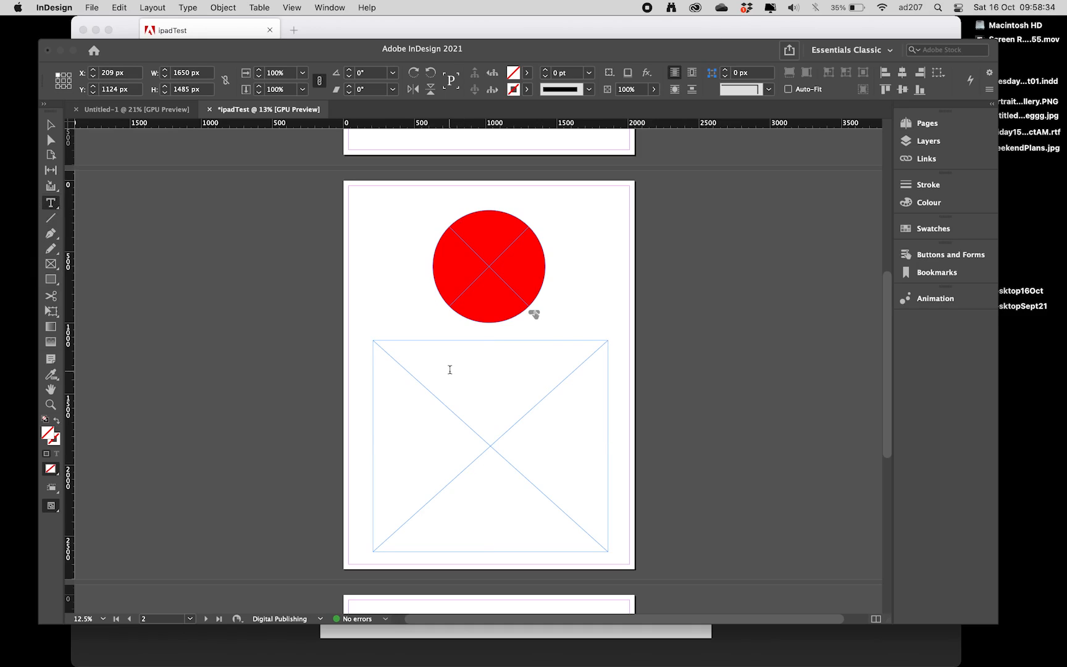
{"action": "right_click", "coordinate": [418, 366]}
{"action": "left_click", "coordinate": [468, 517]}
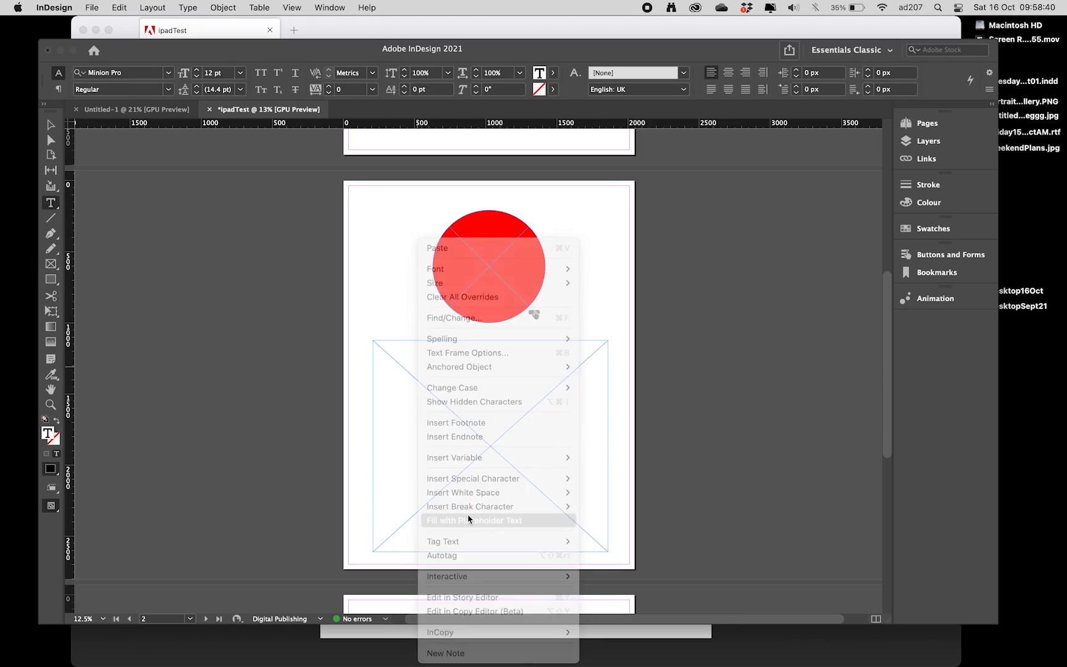
{"action": "scroll", "coordinate": [467, 514], "scroll_direction": "down", "scroll_amount": 10}
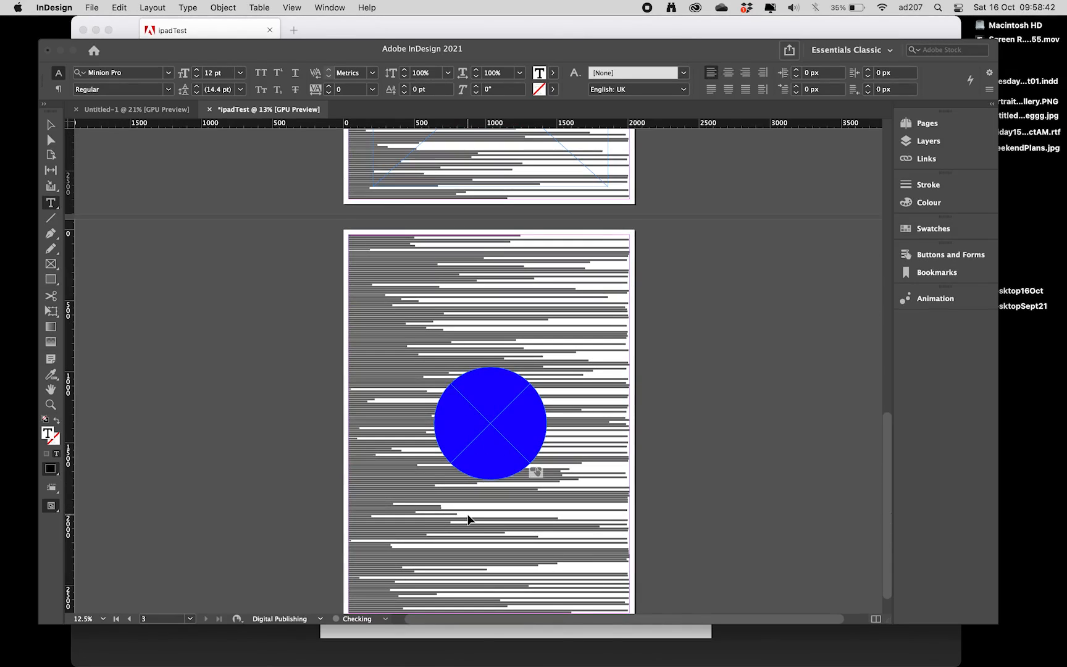
{"action": "scroll", "coordinate": [468, 514], "scroll_direction": "up", "scroll_amount": 5}
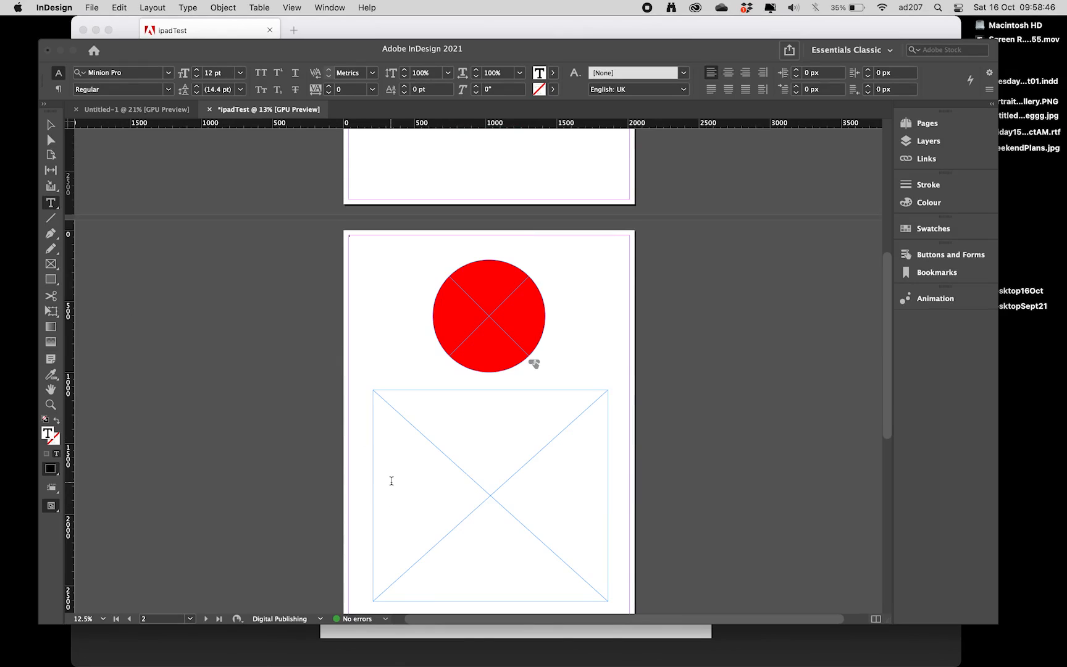
Step: Remove the page-sized text frame inside the margins of page 2
{"action": "left_click", "coordinate": [50, 125]}
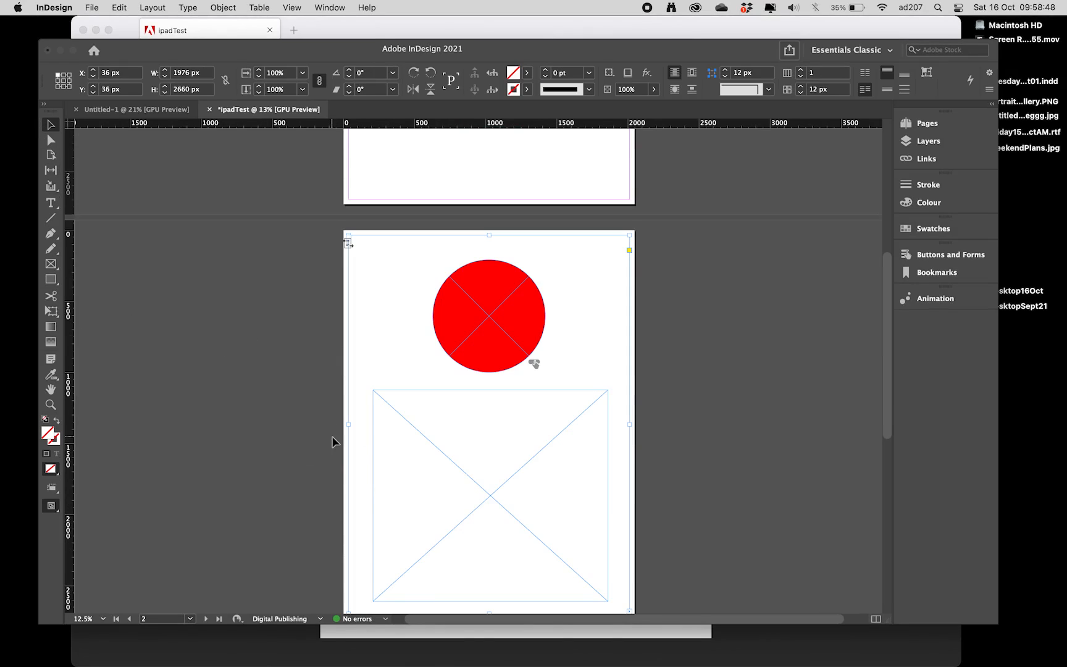
{"action": "left_click_drag", "start_coordinate": [367, 305], "coordinate": [191, 305]}
{"action": "left_click", "coordinate": [642, 369]}
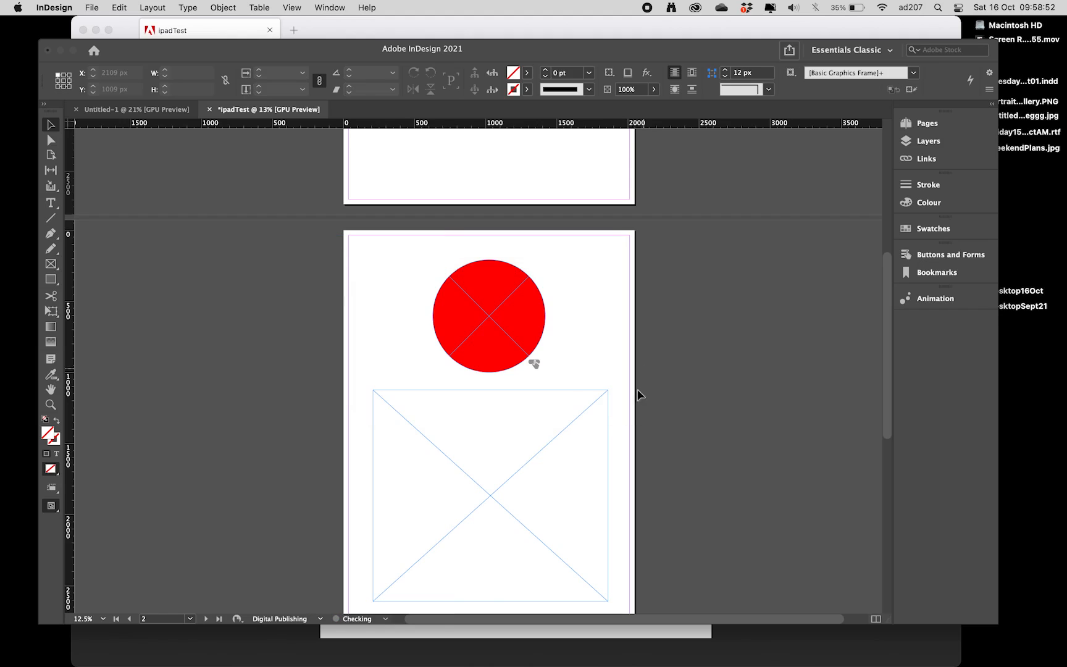
{"action": "left_click", "coordinate": [464, 435]}
{"action": "left_click", "coordinate": [50, 266]}
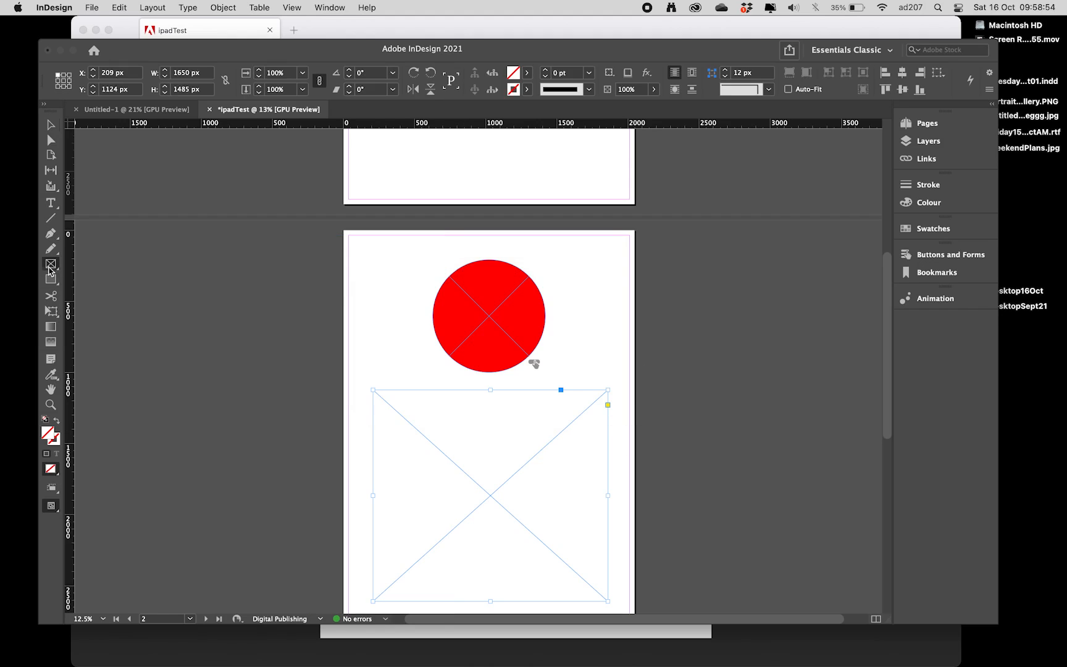
{"action": "left_click", "coordinate": [406, 436]}
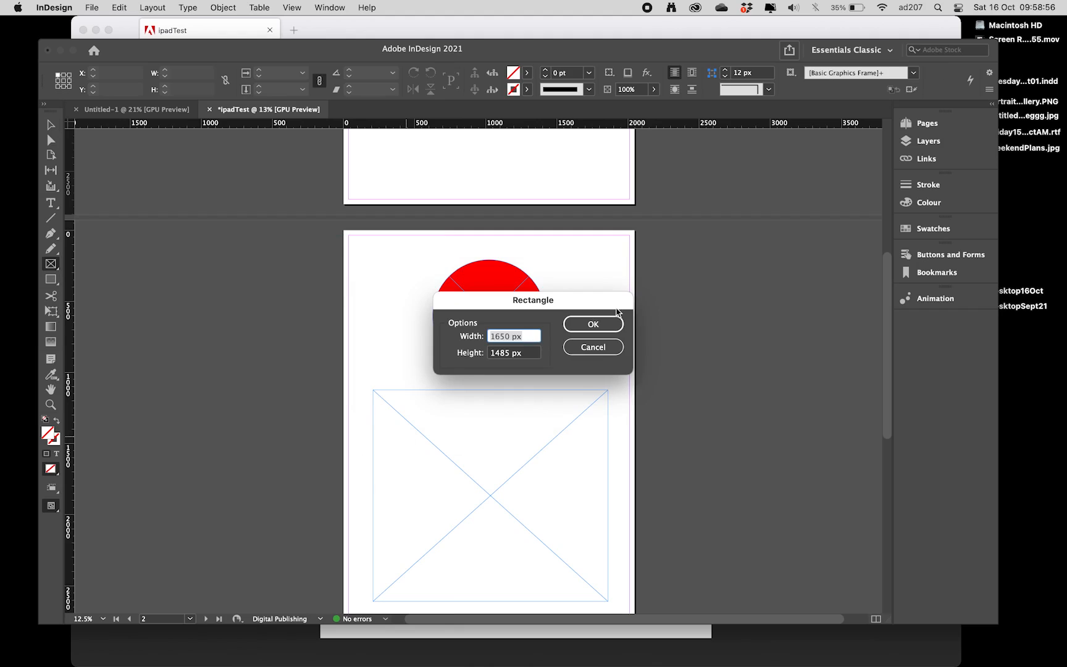
{"action": "left_click", "coordinate": [591, 349]}
{"action": "scroll", "coordinate": [587, 357], "scroll_direction": "up", "scroll_amount": 10}
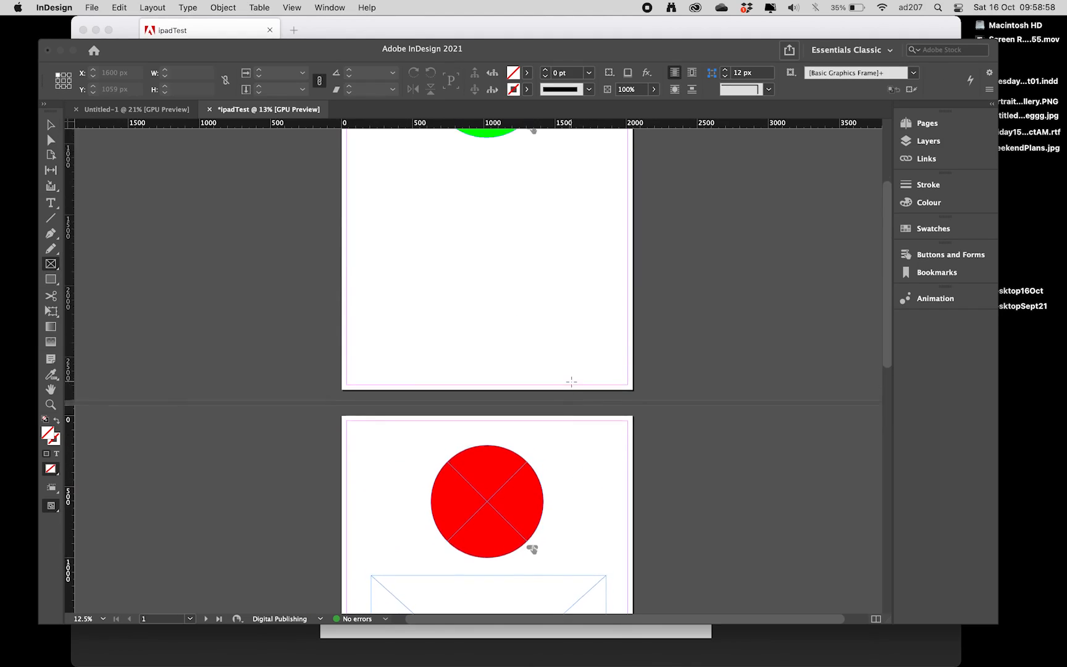
{"action": "scroll", "coordinate": [562, 562], "scroll_direction": "down", "scroll_amount": 5}
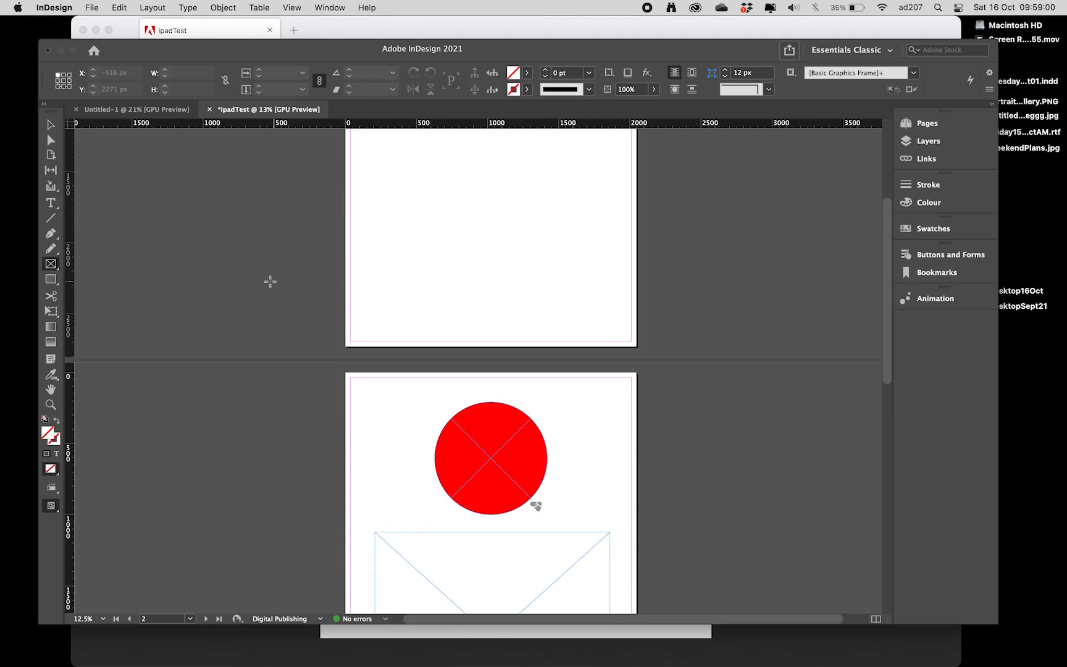
Step: Turn the rectangular frame below the red circle into a text frame and fill it with placeholder text
{"action": "left_click", "coordinate": [50, 125]}
{"action": "scroll", "coordinate": [399, 437], "scroll_direction": "down", "scroll_amount": 1}
{"action": "scroll", "coordinate": [402, 451], "scroll_direction": "down", "scroll_amount": 5}
{"action": "left_click", "coordinate": [405, 488]}
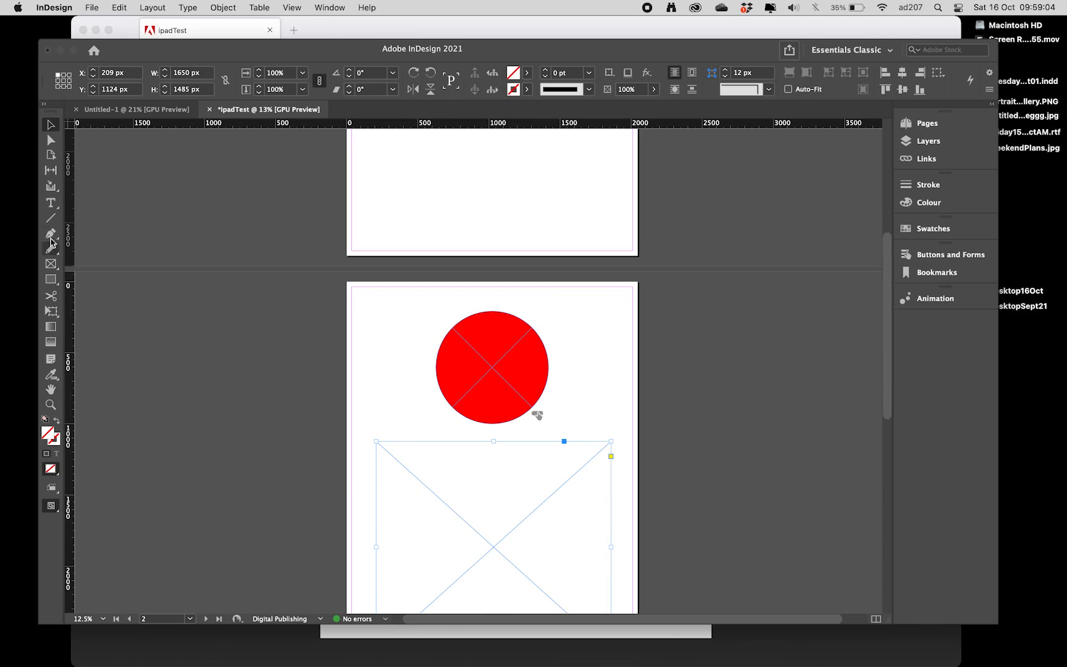
{"action": "left_click", "coordinate": [51, 202]}
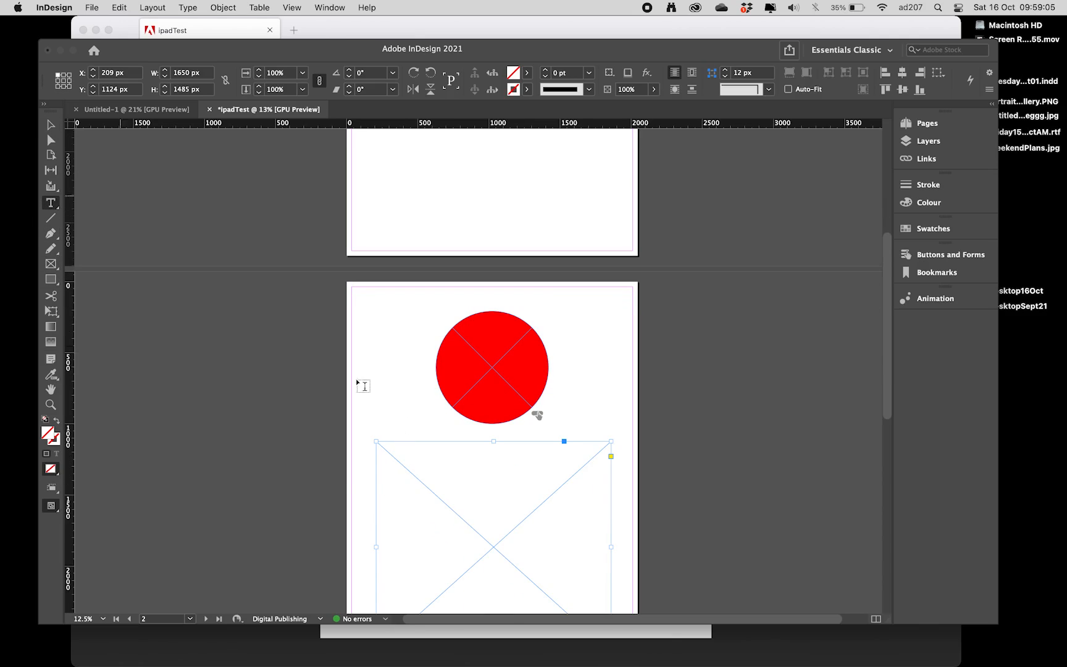
{"action": "left_click", "coordinate": [395, 485]}
{"action": "right_click", "coordinate": [395, 488]}
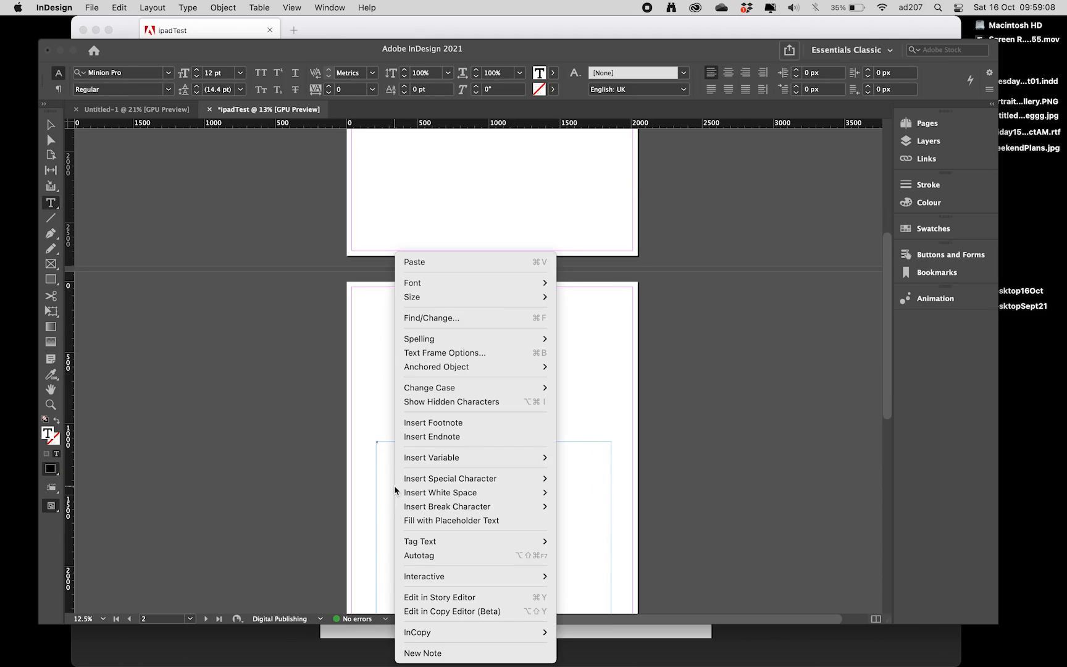
{"action": "left_click", "coordinate": [443, 522]}
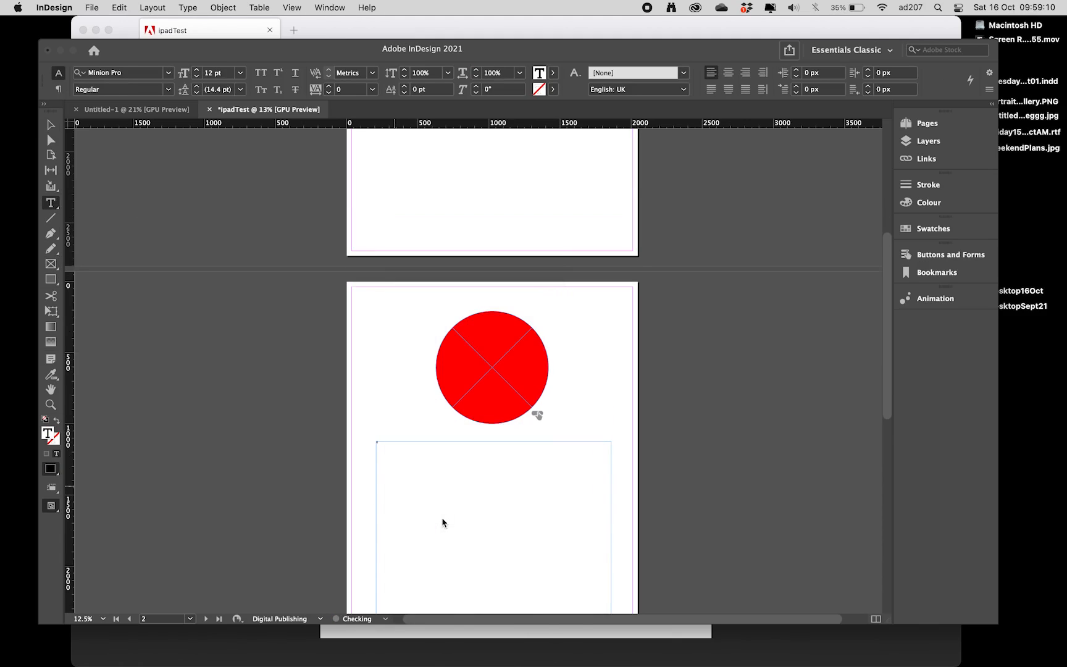
Step: Try to raise the placeholder text's font size to 27 pt
{"action": "left_click", "coordinate": [197, 69]}
{"action": "left_click", "coordinate": [197, 69]}
{"action": "left_click", "coordinate": [196, 69]}
{"action": "left_click", "coordinate": [197, 69]}
{"action": "left_click", "coordinate": [196, 69]}
{"action": "left_click", "coordinate": [196, 70]}
{"action": "left_click", "coordinate": [196, 70]}
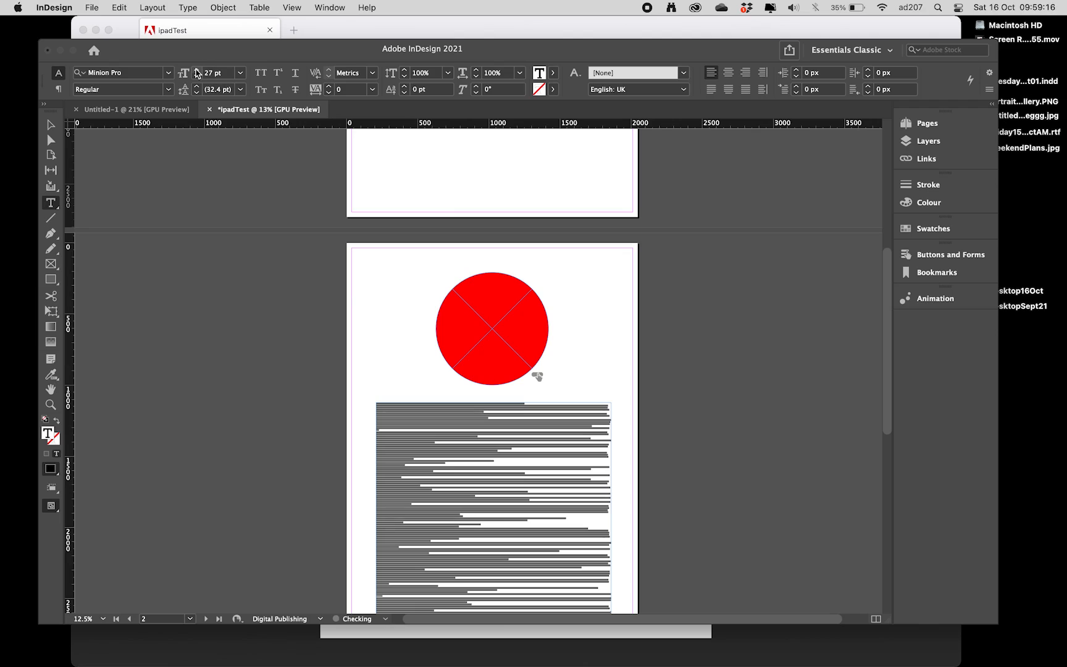
{"action": "left_click", "coordinate": [227, 74]}
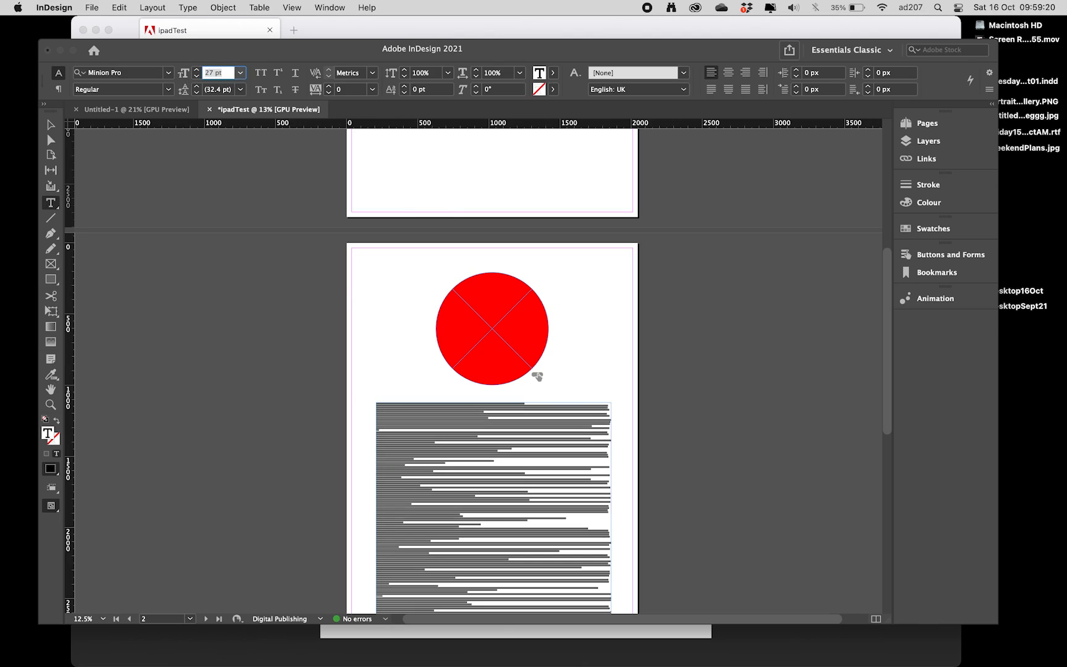
{"action": "left_click", "coordinate": [442, 431]}
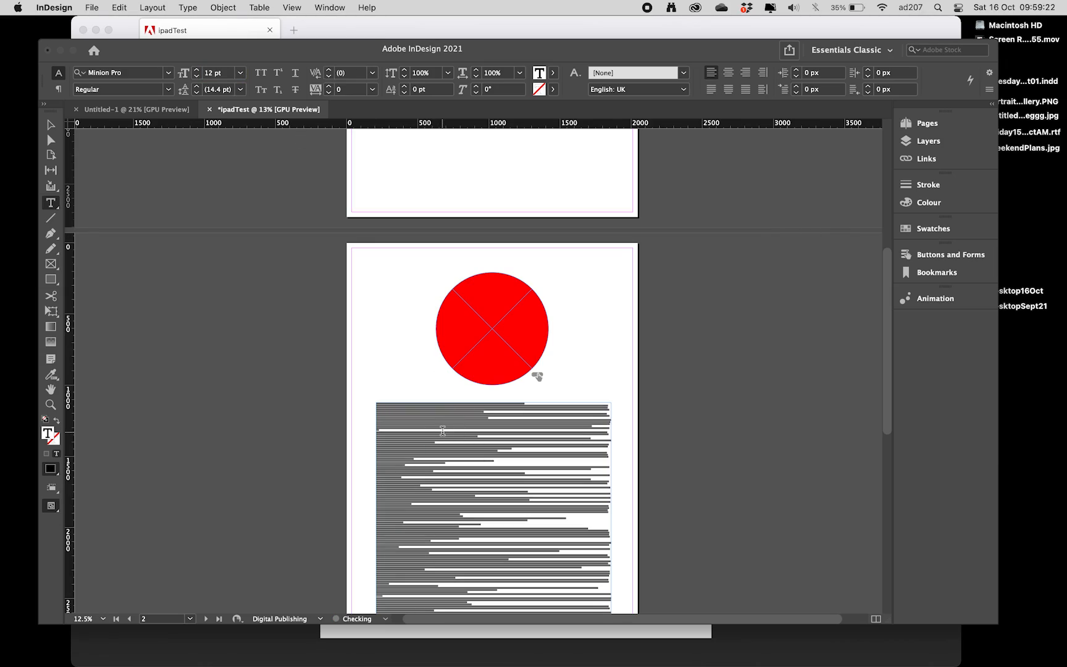
Step: Select all the placeholder text on page 2 and set its font size to 72 pt
{"action": "scroll", "coordinate": [442, 430], "scroll_direction": "up", "scroll_amount": 5}
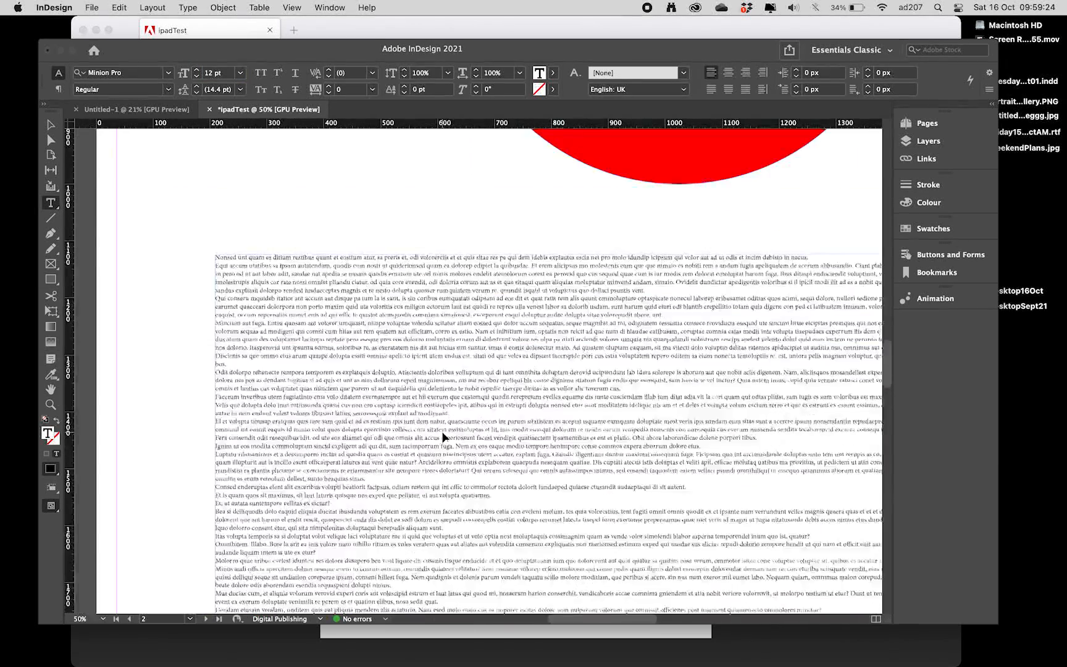
{"action": "scroll", "coordinate": [442, 436], "scroll_direction": "down", "scroll_amount": 5}
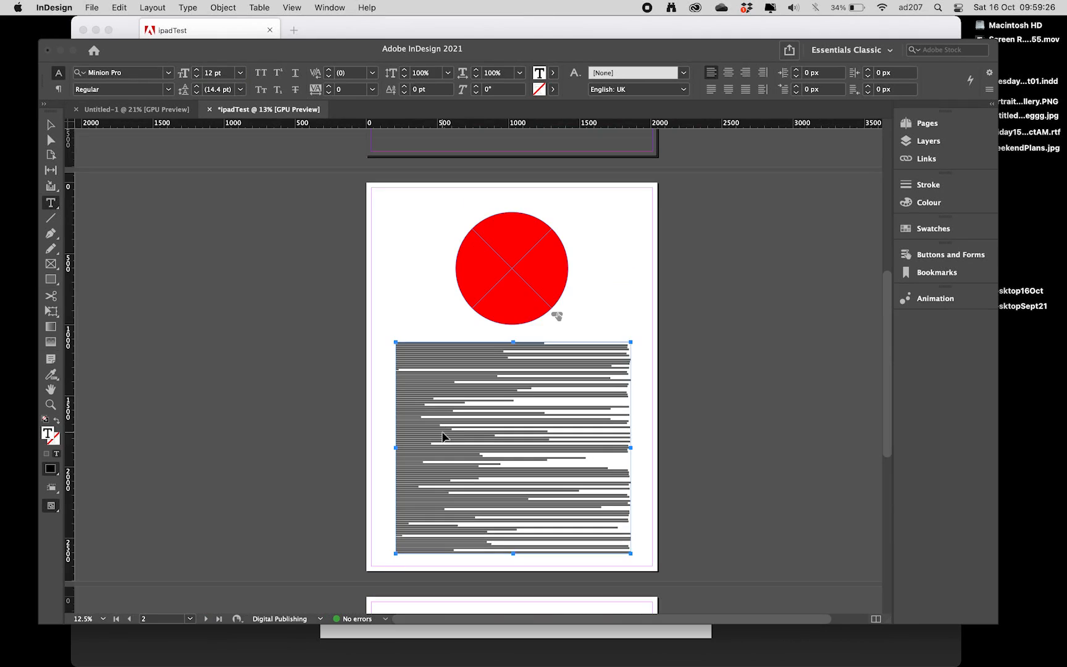
{"action": "key", "text": "super+a"}
{"action": "left_click", "coordinate": [239, 73]}
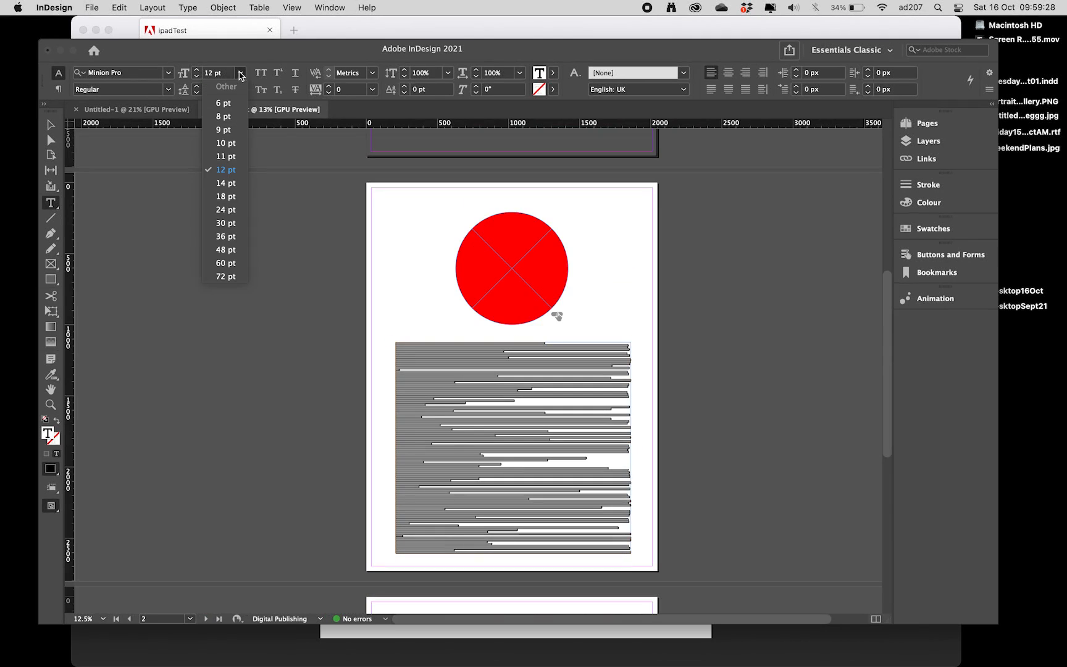
{"action": "left_click", "coordinate": [235, 274]}
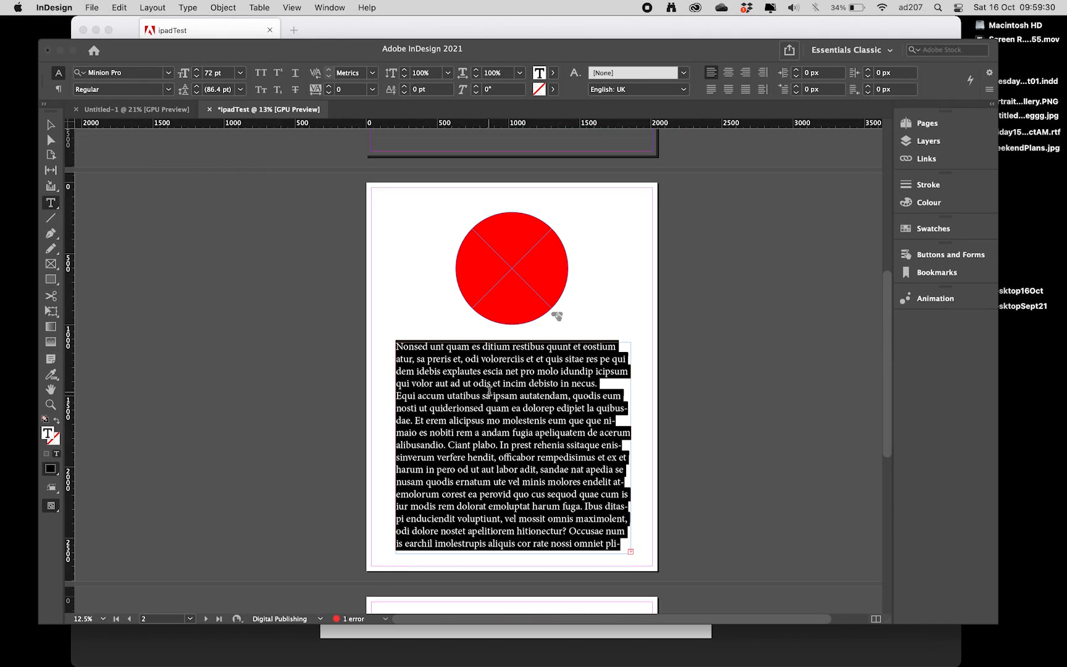
{"action": "key", "text": "Escape"}
Step: Apply the Fly in from Bottom animation preset to the placeholder text frame on page 2
{"action": "scroll", "coordinate": [357, 383], "scroll_direction": "down", "scroll_amount": 2}
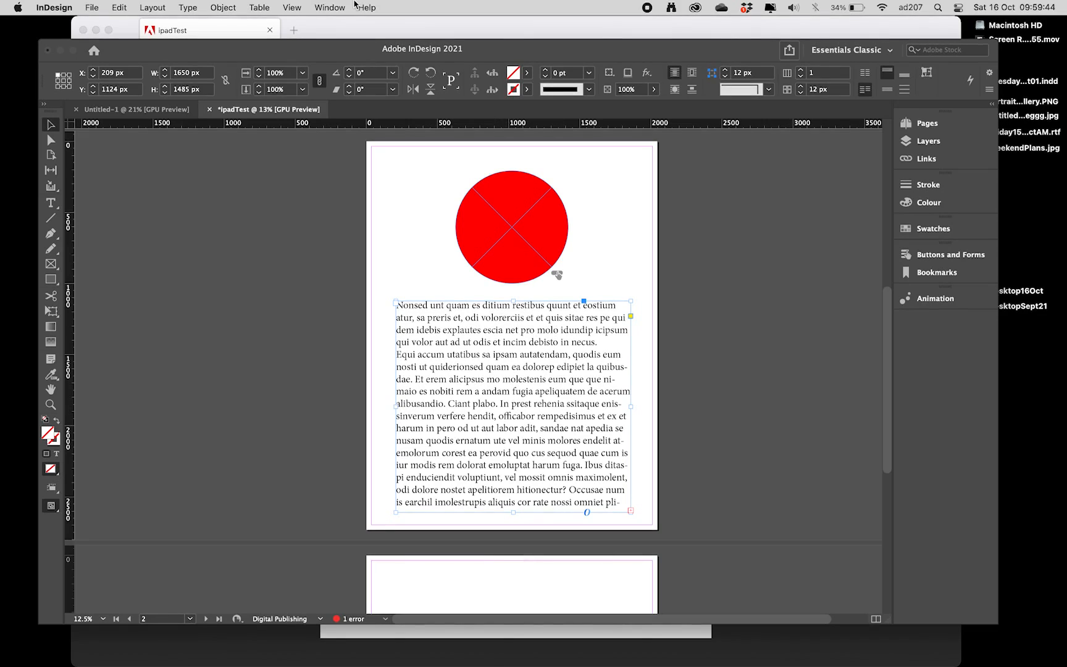
{"action": "left_click", "coordinate": [326, 10]}
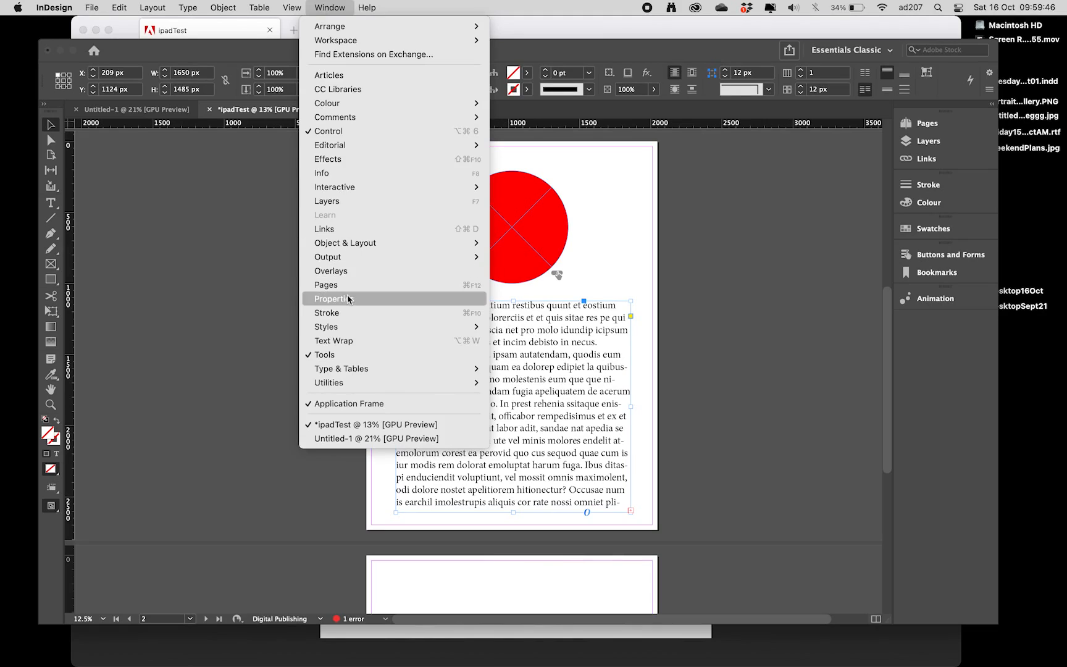
{"action": "mouse_move", "coordinate": [385, 191]}
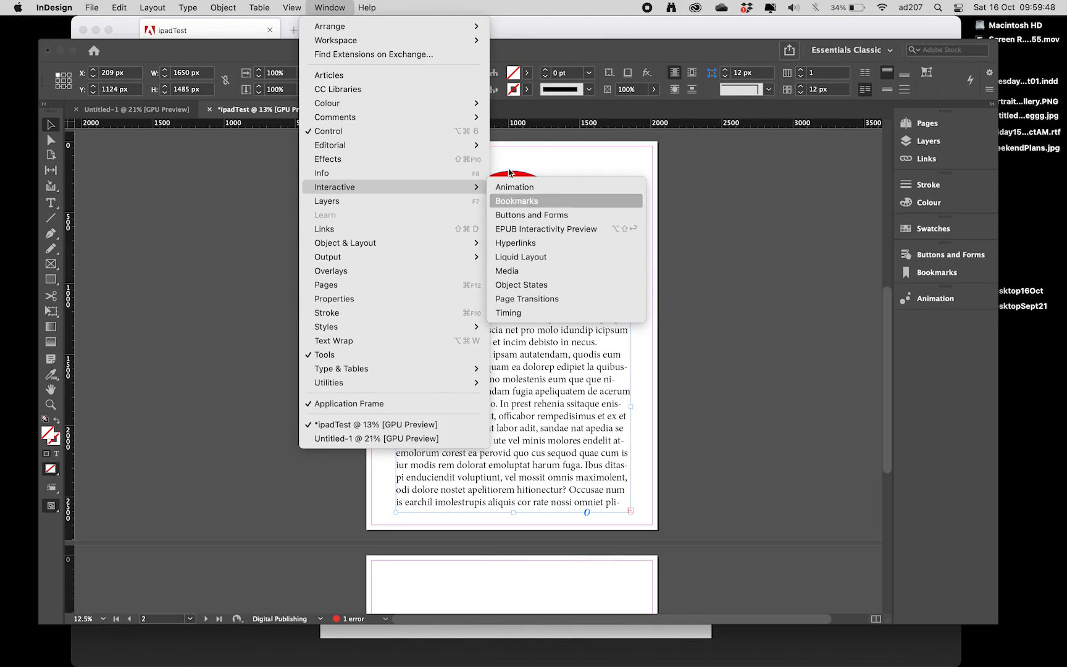
{"action": "left_click", "coordinate": [546, 189]}
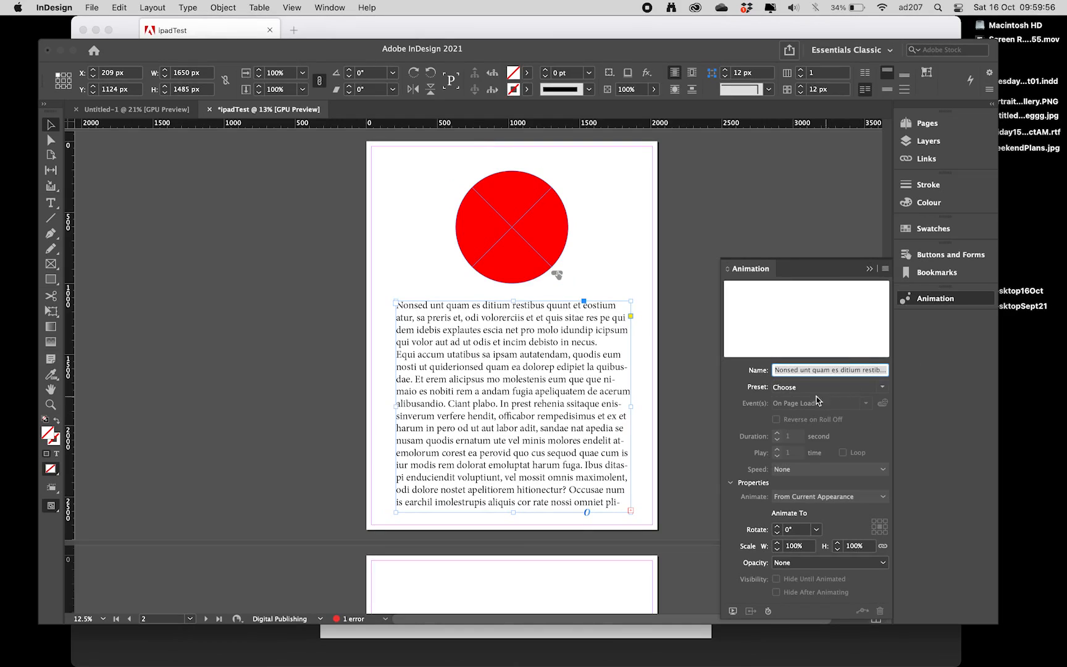
{"action": "left_click_drag", "start_coordinate": [752, 270], "coordinate": [679, 201]}
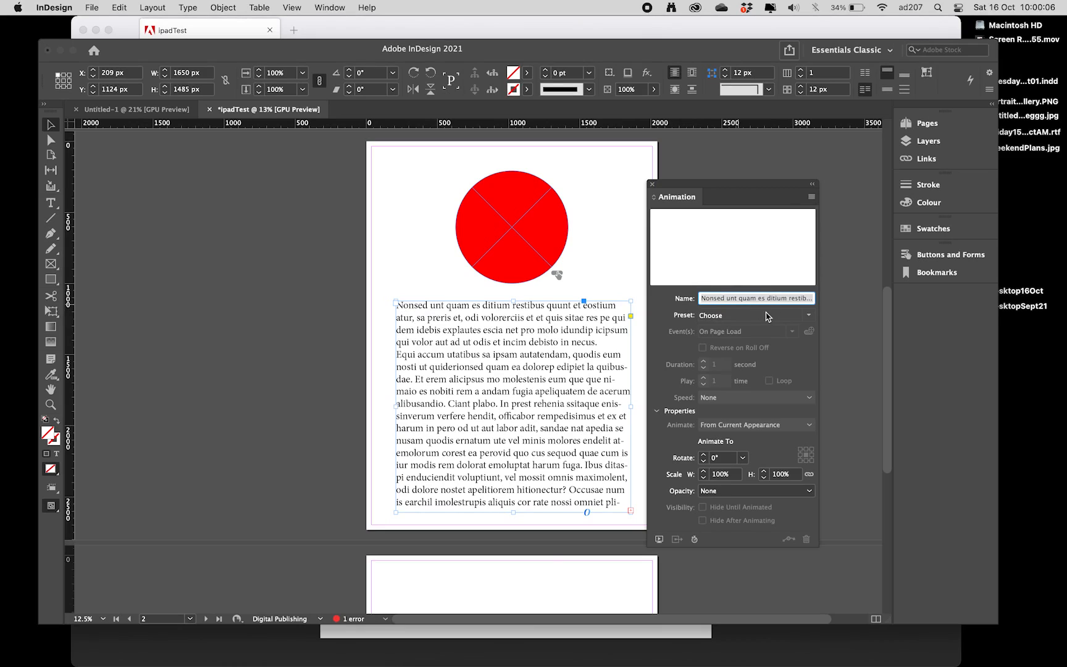
{"action": "left_click", "coordinate": [810, 316]}
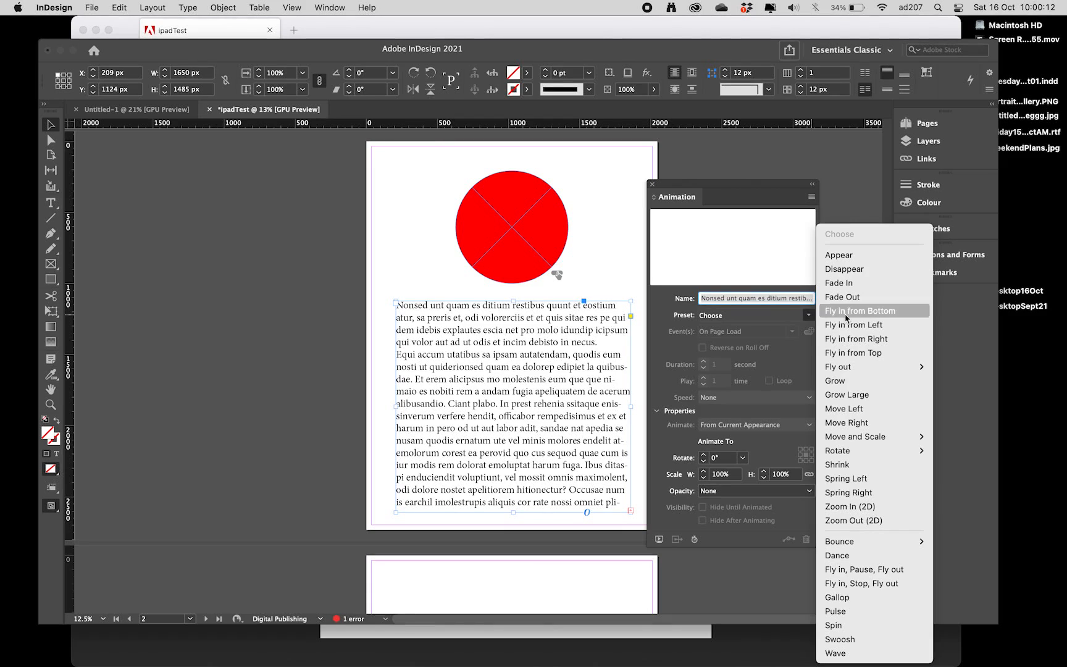
{"action": "mouse_move", "coordinate": [874, 369]}
{"action": "left_click", "coordinate": [907, 313]}
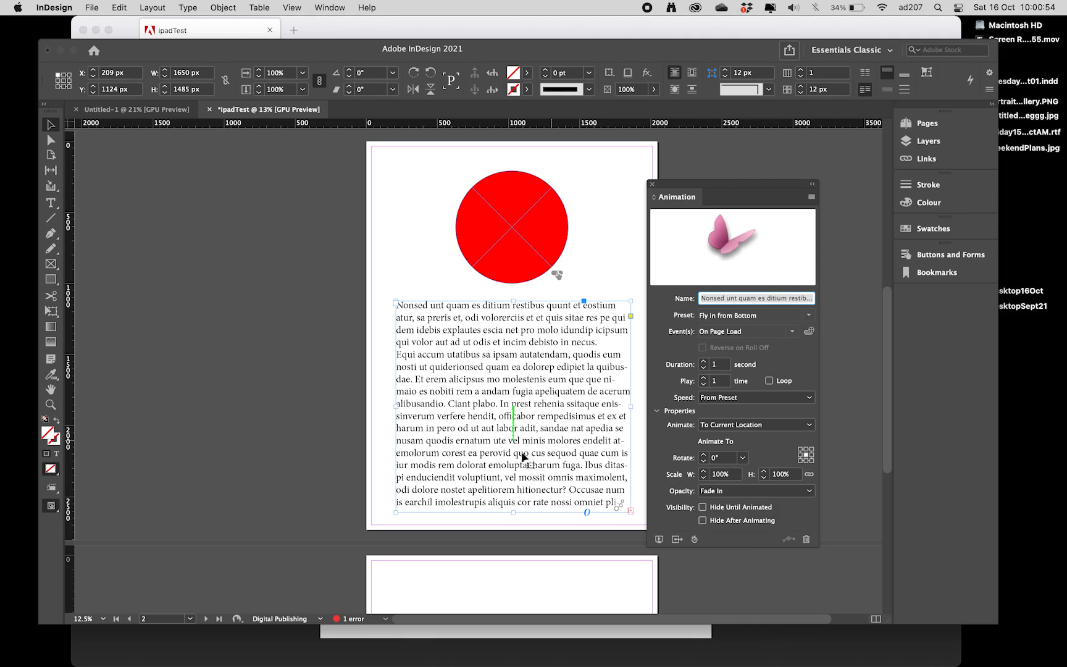
Step: Try to extend the text frame's green motion path downwards from its lower end
{"action": "key", "text": "super+equal"}
{"action": "key", "text": "super+equal"}
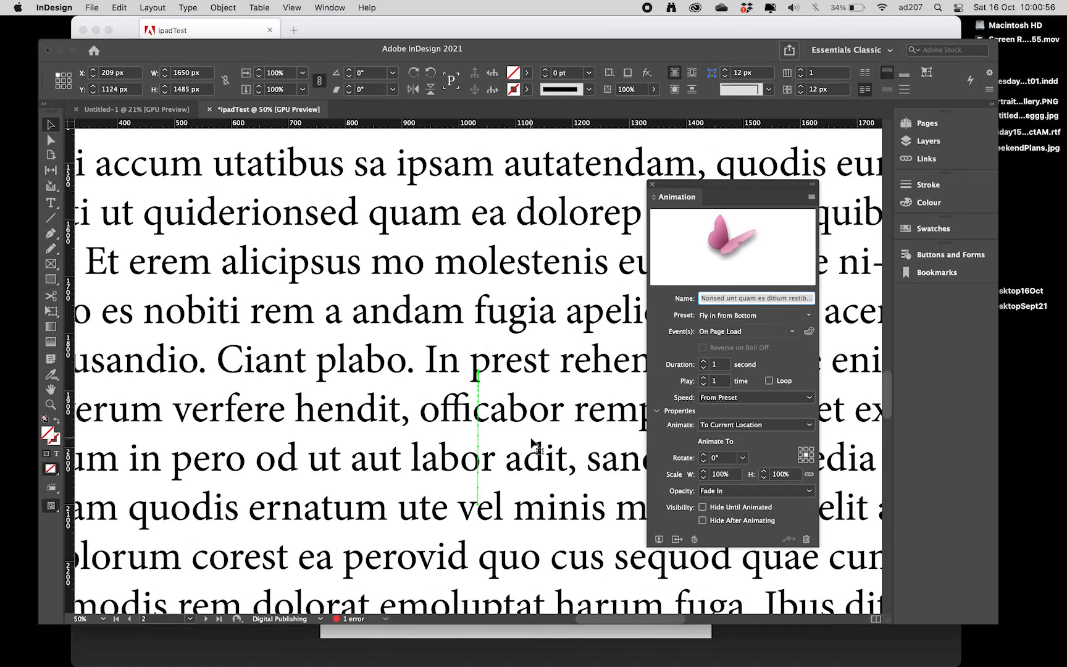
{"action": "key", "text": "super+minus"}
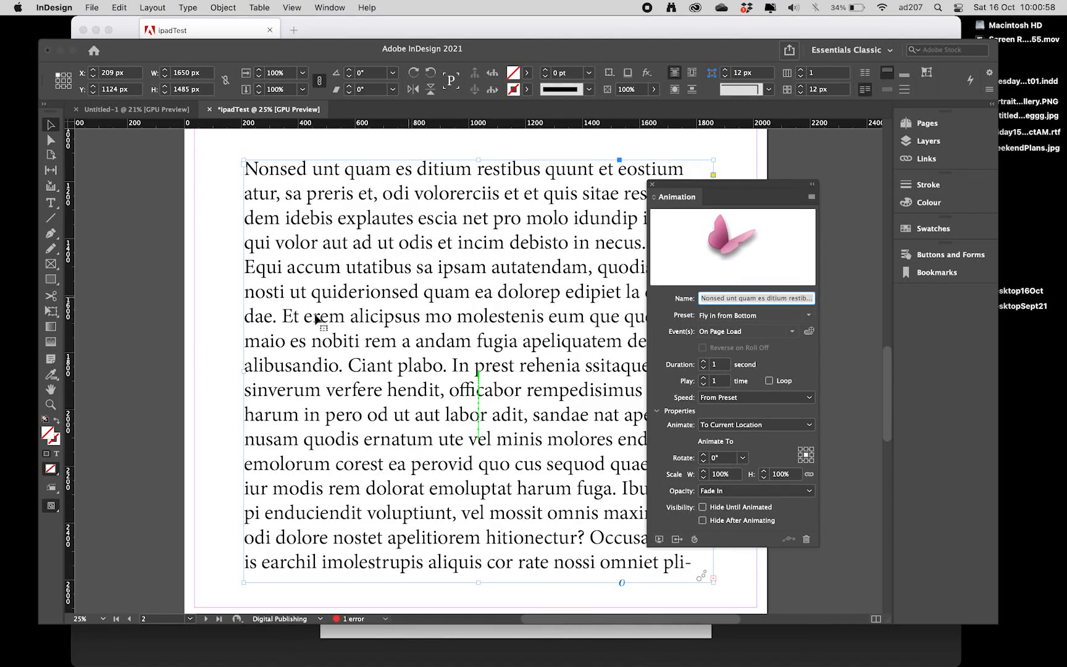
{"action": "left_click", "coordinate": [52, 140]}
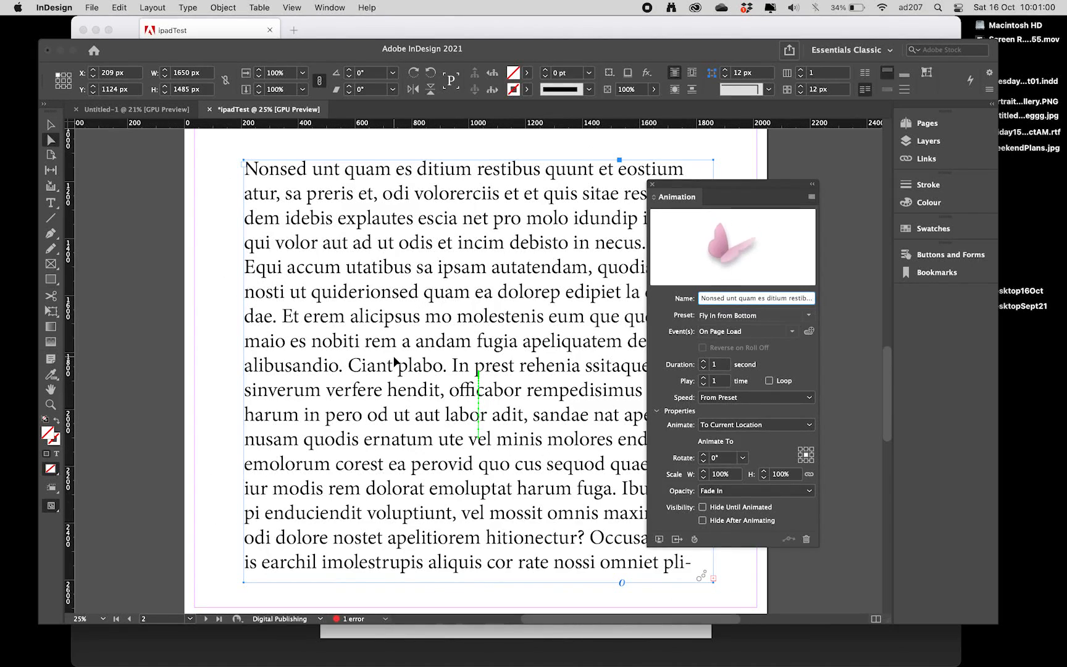
{"action": "left_click", "coordinate": [479, 437]}
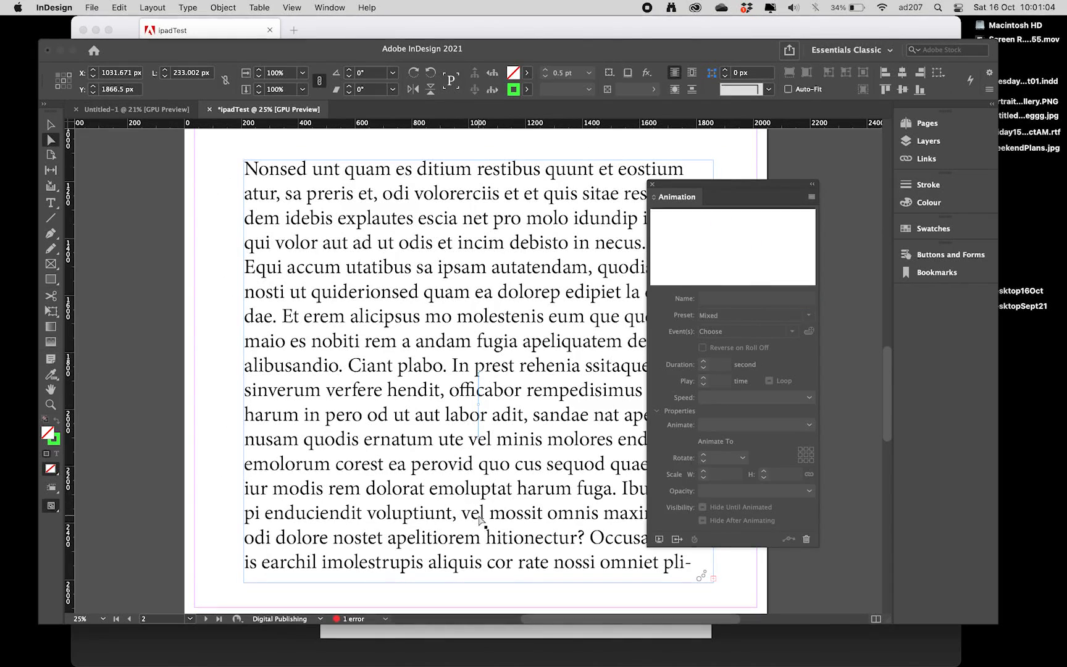
{"action": "scroll", "coordinate": [476, 442], "scroll_direction": "up", "scroll_amount": 3}
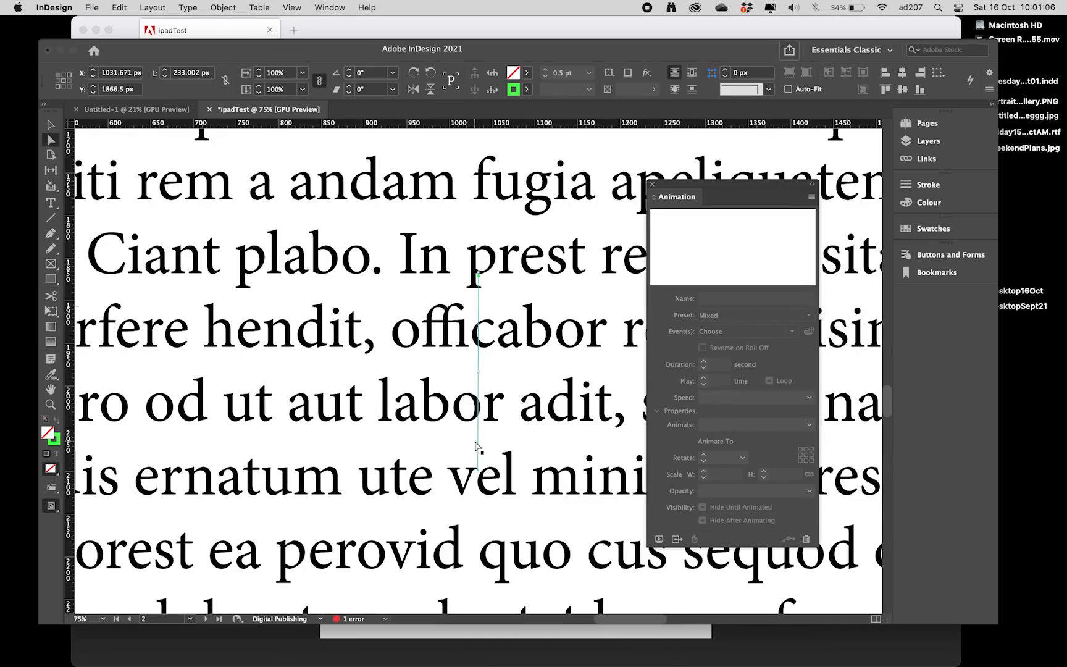
{"action": "left_click", "coordinate": [481, 446]}
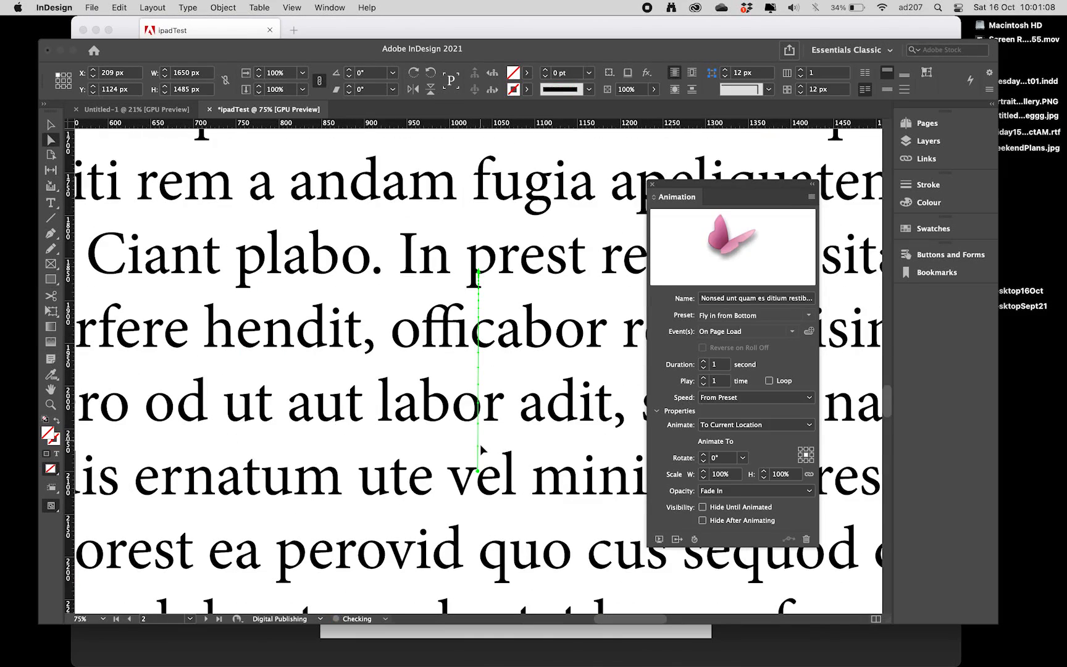
{"action": "left_click_drag", "start_coordinate": [480, 476], "coordinate": [480, 557]}
{"action": "scroll", "coordinate": [480, 557], "scroll_direction": "down", "scroll_amount": 5}
{"action": "scroll", "coordinate": [480, 559], "scroll_direction": "down", "scroll_amount": 1}
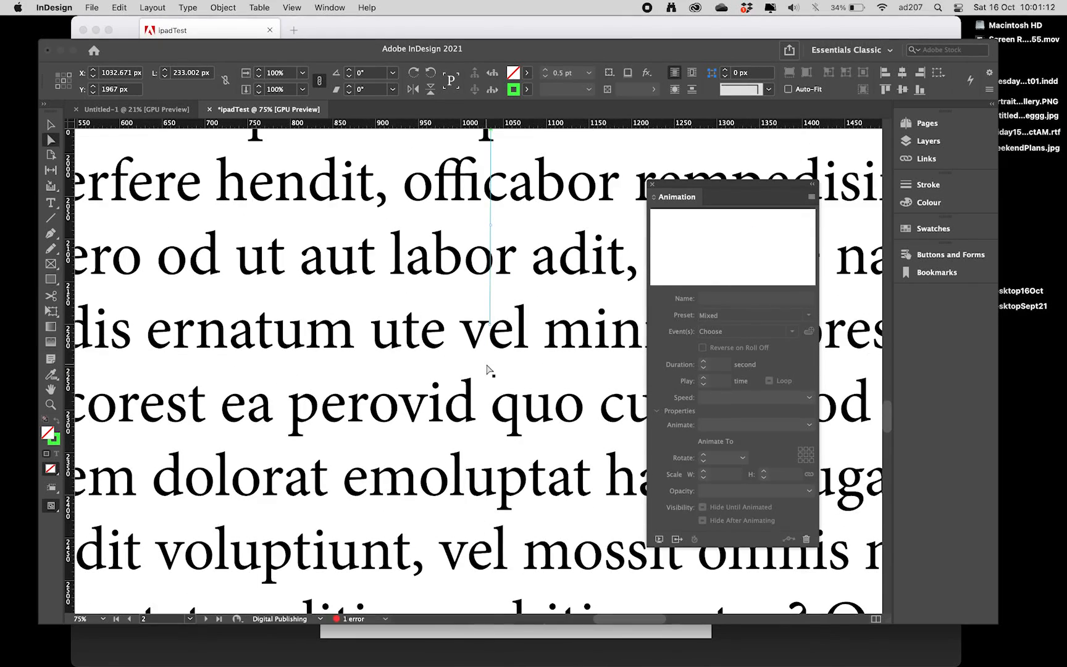
{"action": "left_click_drag", "start_coordinate": [493, 324], "coordinate": [485, 578]}
{"action": "scroll", "coordinate": [485, 578], "scroll_direction": "up", "scroll_amount": 5}
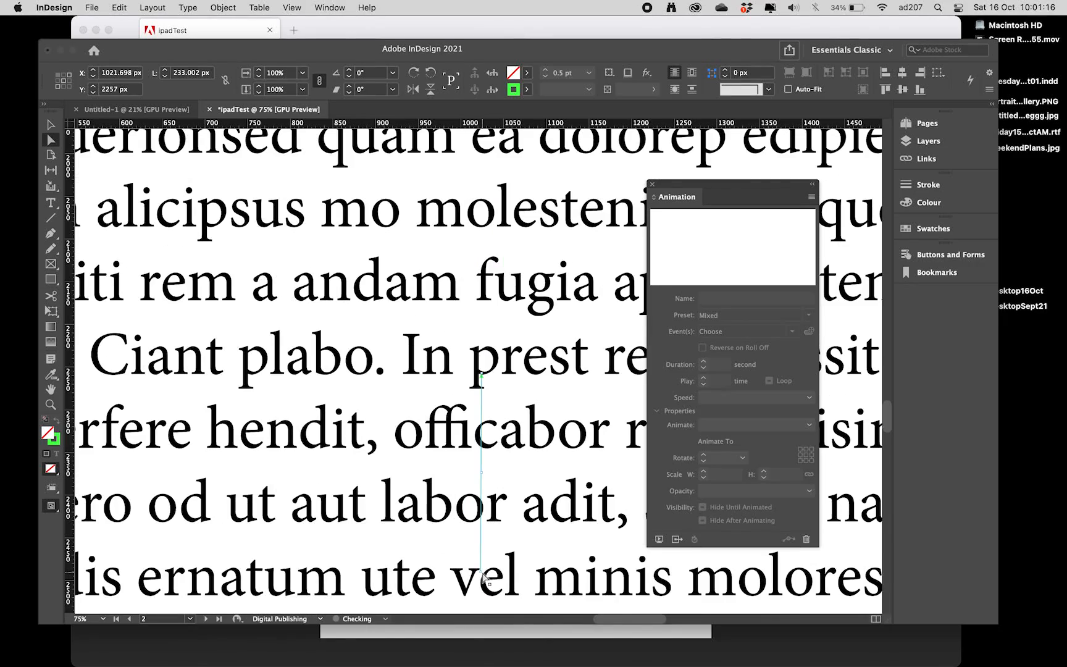
Step: Move the placeholder text frame back up onto page 2, to about X 150 px, Y 1235 px
{"action": "key", "text": "super+minus"}
{"action": "key", "text": "super+minus"}
{"action": "key", "text": "super+minus"}
{"action": "key", "text": "super+minus"}
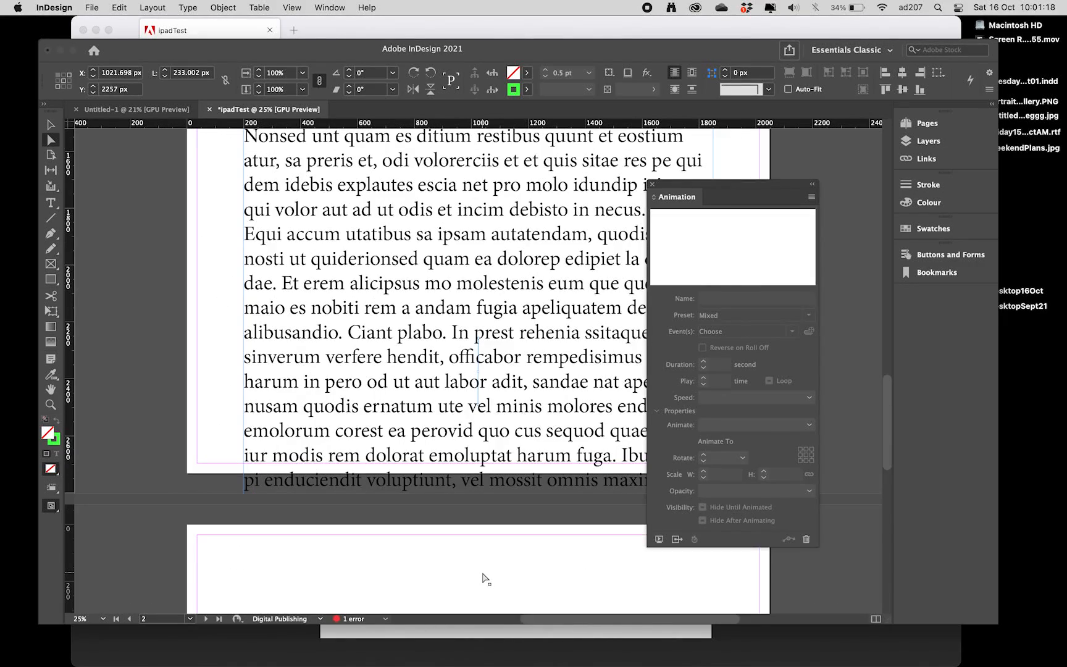
{"action": "scroll", "coordinate": [484, 578], "scroll_direction": "up", "scroll_amount": 3}
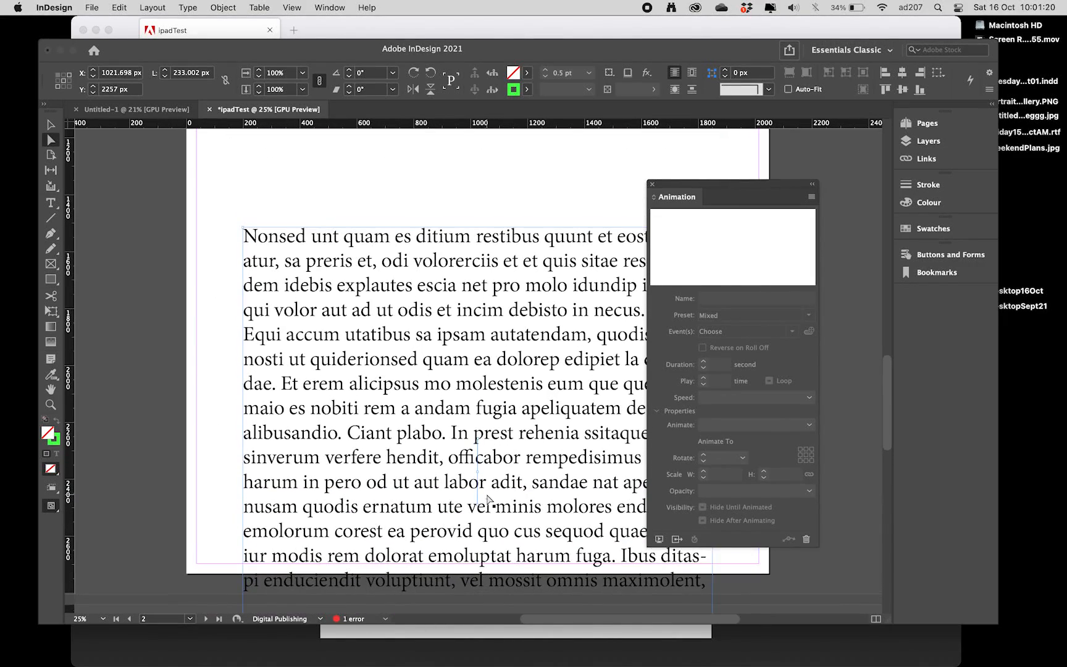
{"action": "double_click", "coordinate": [460, 303]}
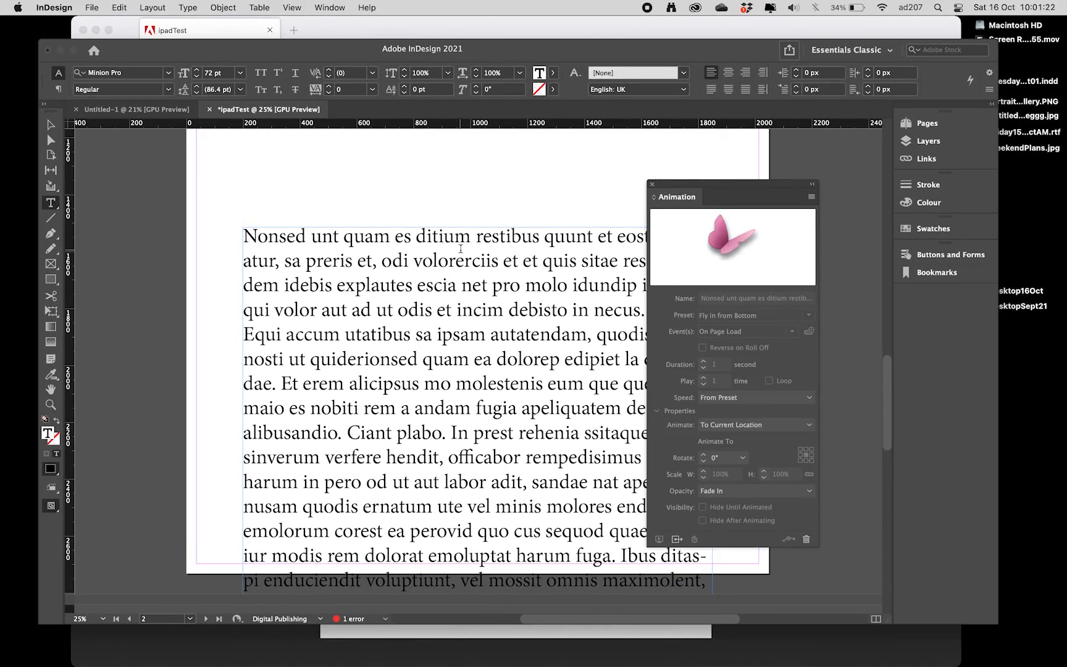
{"action": "left_click", "coordinate": [50, 124]}
{"action": "left_click", "coordinate": [457, 186]}
{"action": "left_click_drag", "start_coordinate": [454, 186], "coordinate": [451, 172]}
{"action": "scroll", "coordinate": [476, 256], "scroll_direction": "down", "scroll_amount": 3}
{"action": "scroll", "coordinate": [473, 253], "scroll_direction": "up", "scroll_amount": 2}
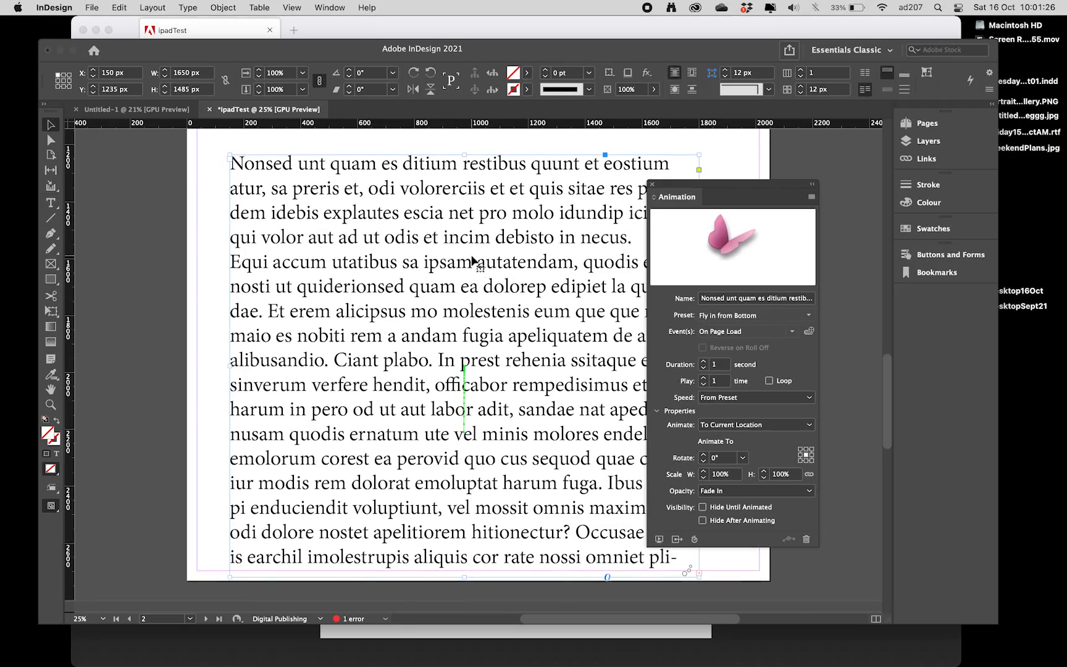
Step: Lengthen the text frame's fly-in motion path straight down from its lower end point to about 470 px
{"action": "scroll", "coordinate": [475, 259], "scroll_direction": "up", "scroll_amount": 5}
{"action": "scroll", "coordinate": [481, 309], "scroll_direction": "down", "scroll_amount": 8}
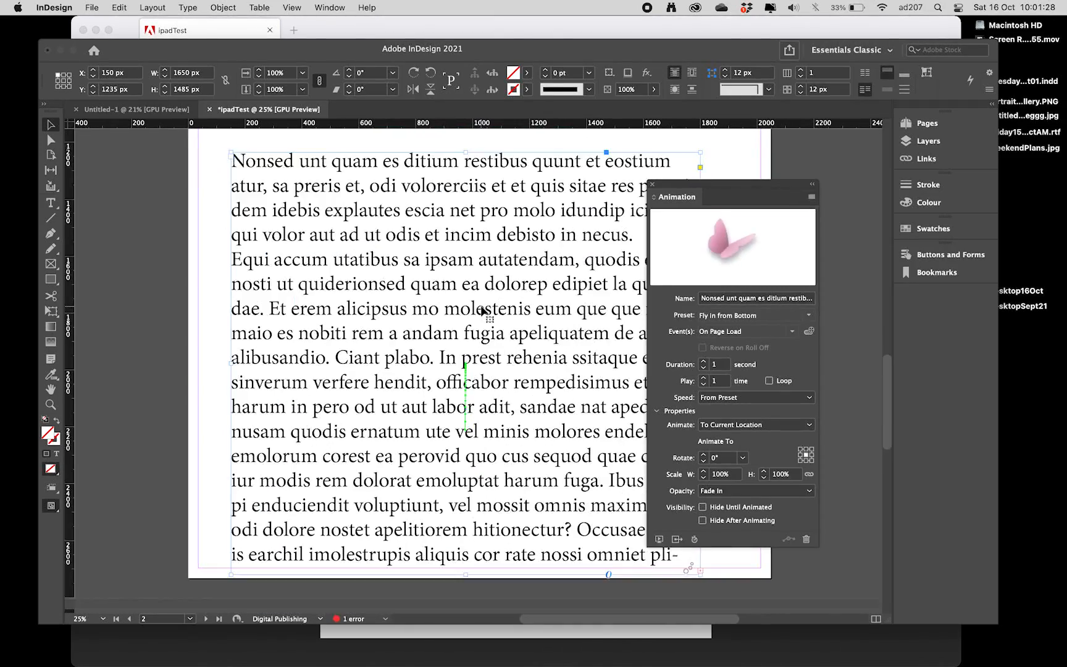
{"action": "scroll", "coordinate": [482, 311], "scroll_direction": "down", "scroll_amount": 1}
{"action": "key", "text": "a"}
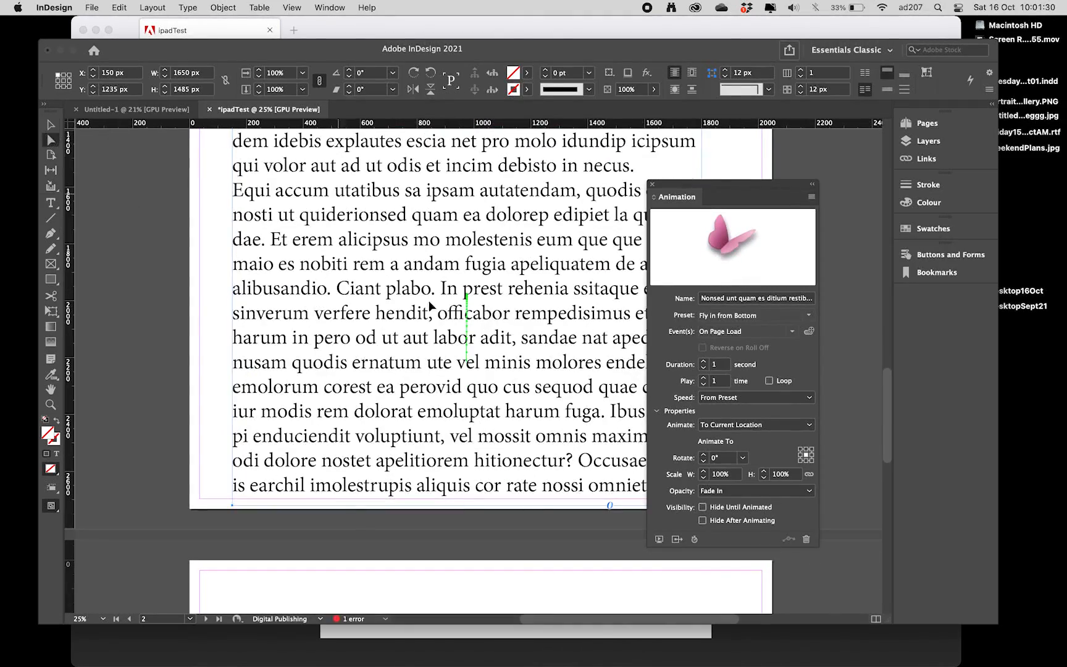
{"action": "left_click", "coordinate": [468, 357]}
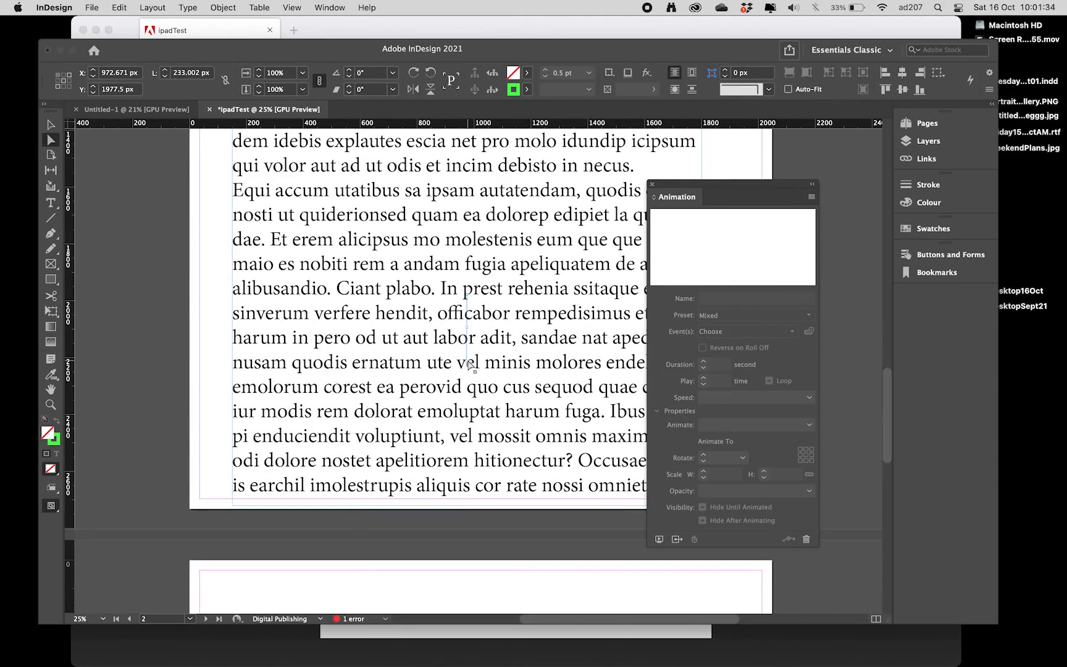
{"action": "key", "text": "super+equal"}
{"action": "key", "text": "super+equal"}
{"action": "scroll", "coordinate": [467, 365], "scroll_direction": "down", "scroll_amount": 4}
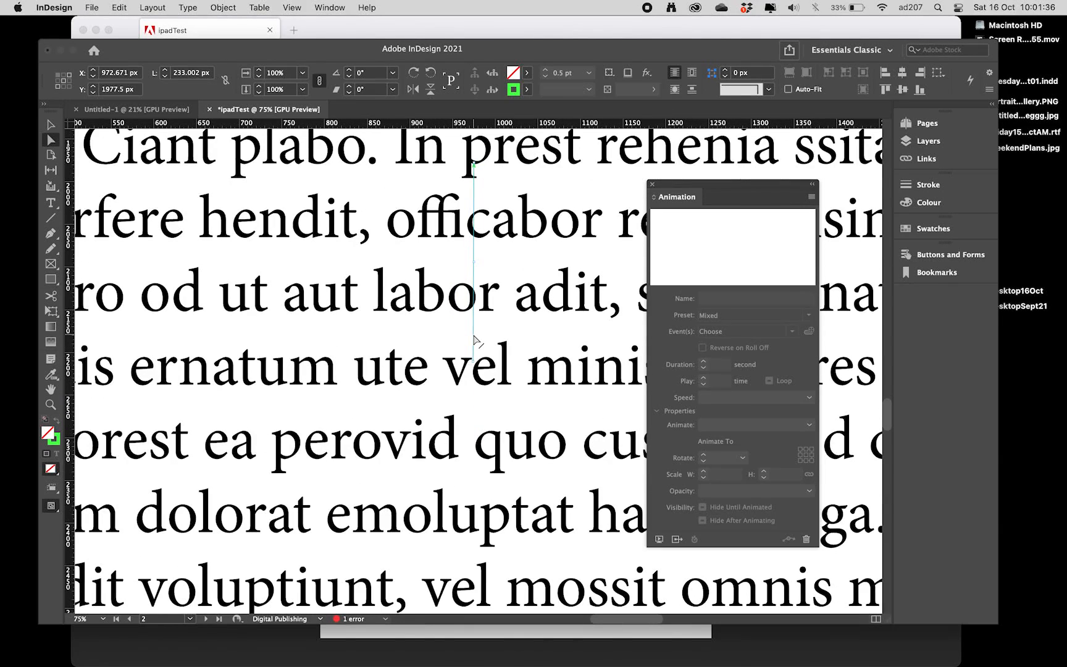
{"action": "left_click_drag", "start_coordinate": [473, 364], "coordinate": [473, 563]}
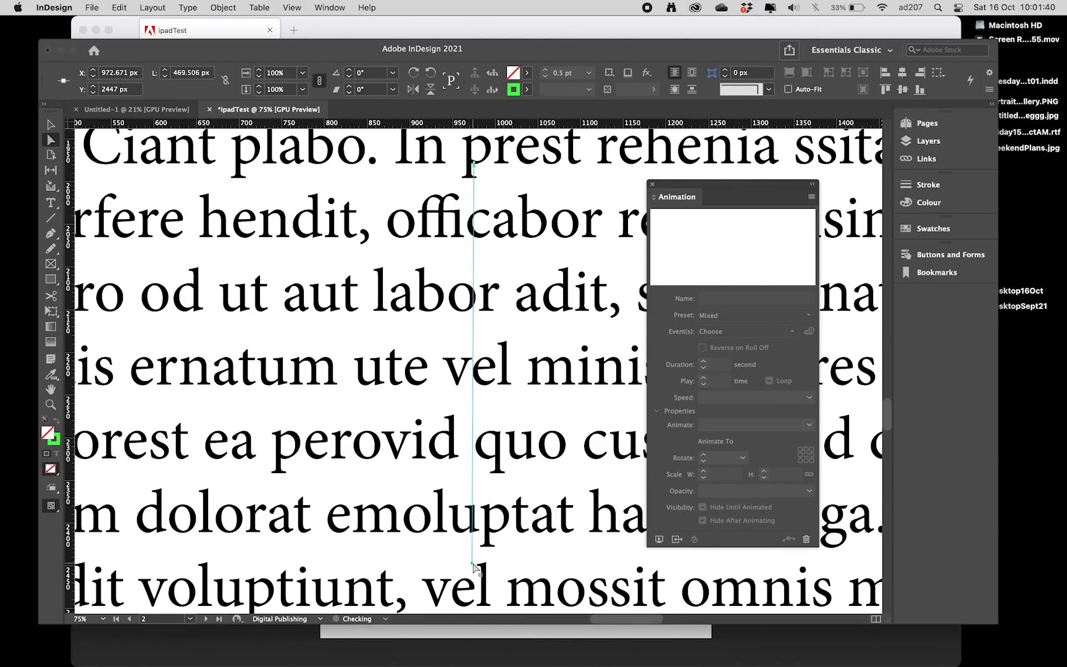
Step: Reposition the placeholder text frame just below the red circle, at about X 189 px, Y 1094 px
{"action": "key", "text": "super+minus"}
{"action": "key", "text": "super+minus"}
{"action": "key", "text": "super+minus"}
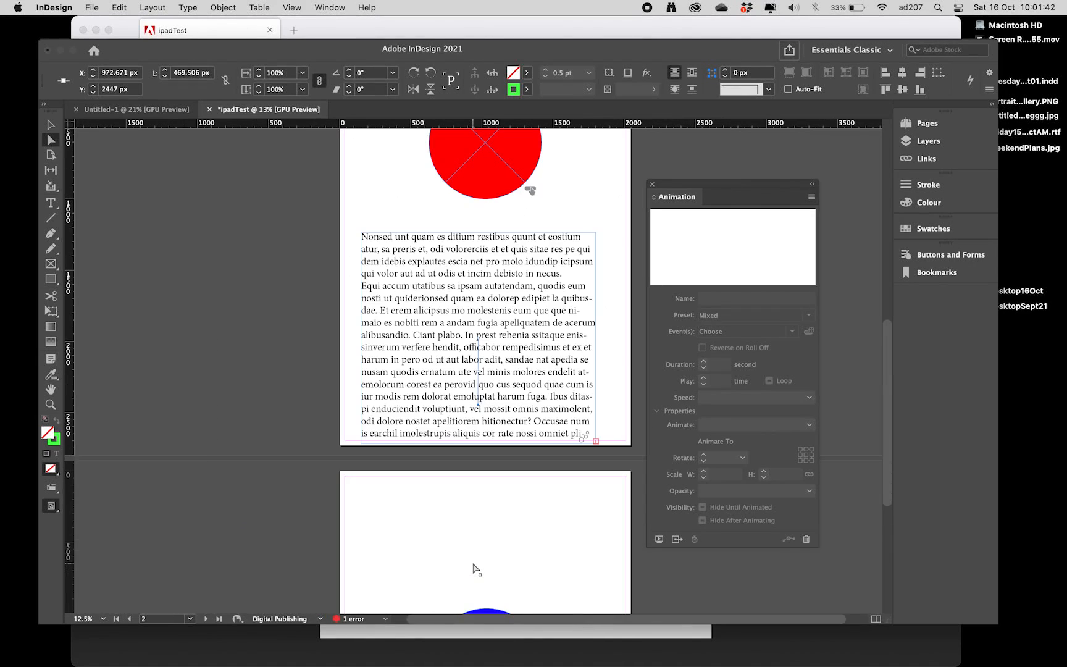
{"action": "left_click", "coordinate": [51, 124]}
{"action": "mouse_move", "coordinate": [446, 261]}
{"action": "left_mouse_down"}
{"action": "mouse_move", "coordinate": [460, 253]}
{"action": "mouse_move", "coordinate": [451, 256]}
{"action": "left_mouse_up"}
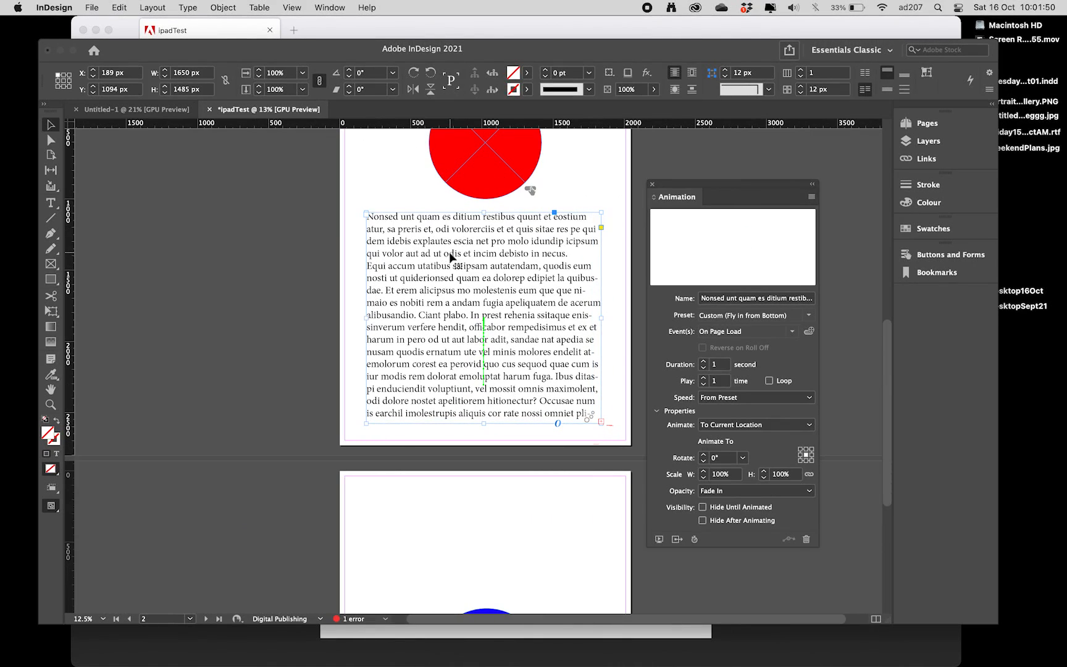
Step: Publish the document online as an update of the existing ipadTest publication and confirm replacing its link
{"action": "left_click", "coordinate": [791, 52]}
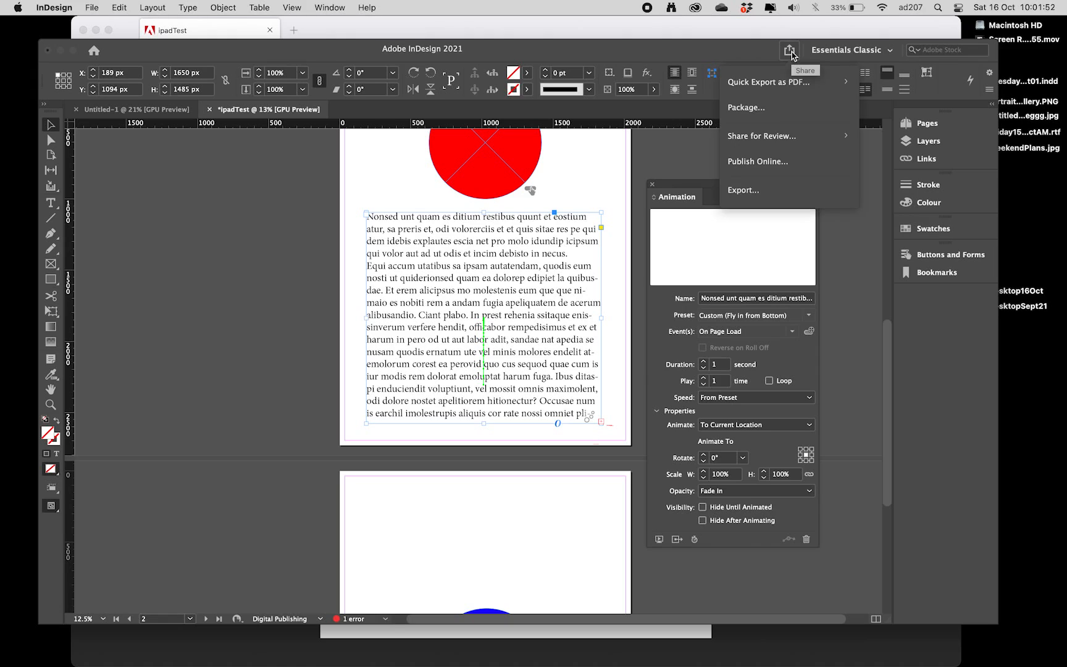
{"action": "left_click", "coordinate": [763, 164]}
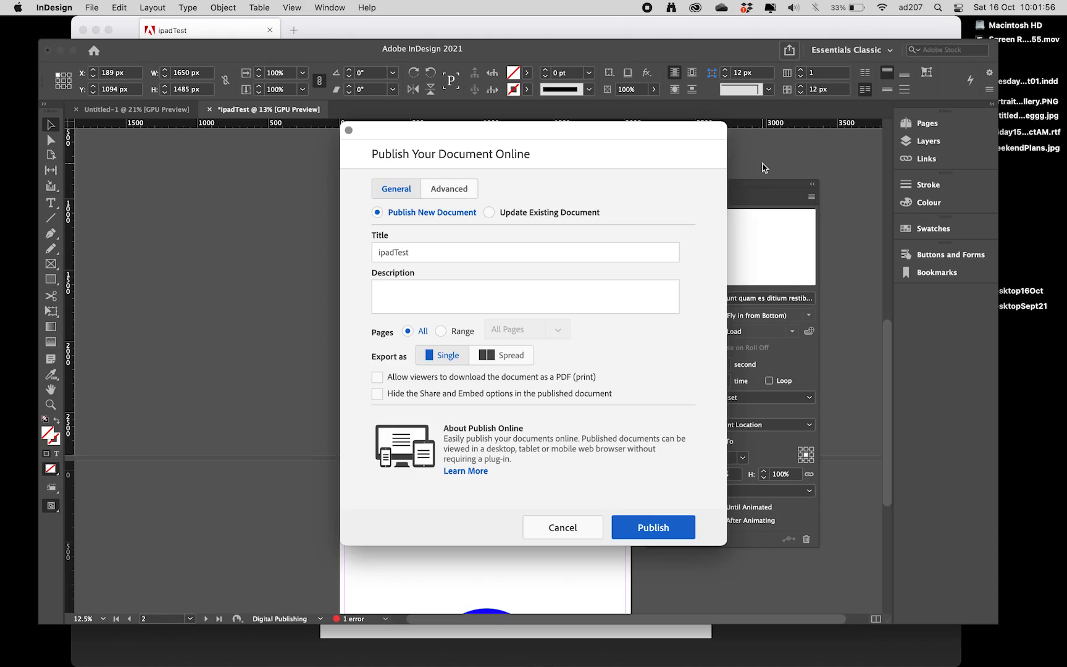
{"action": "left_click", "coordinate": [489, 213]}
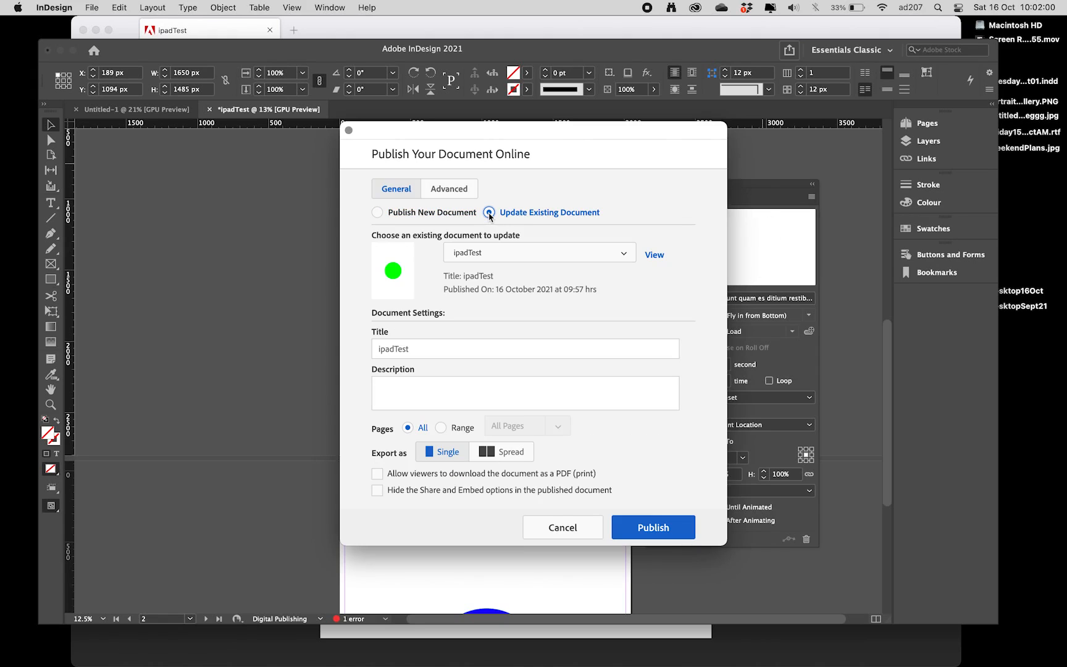
{"action": "left_click", "coordinate": [639, 528]}
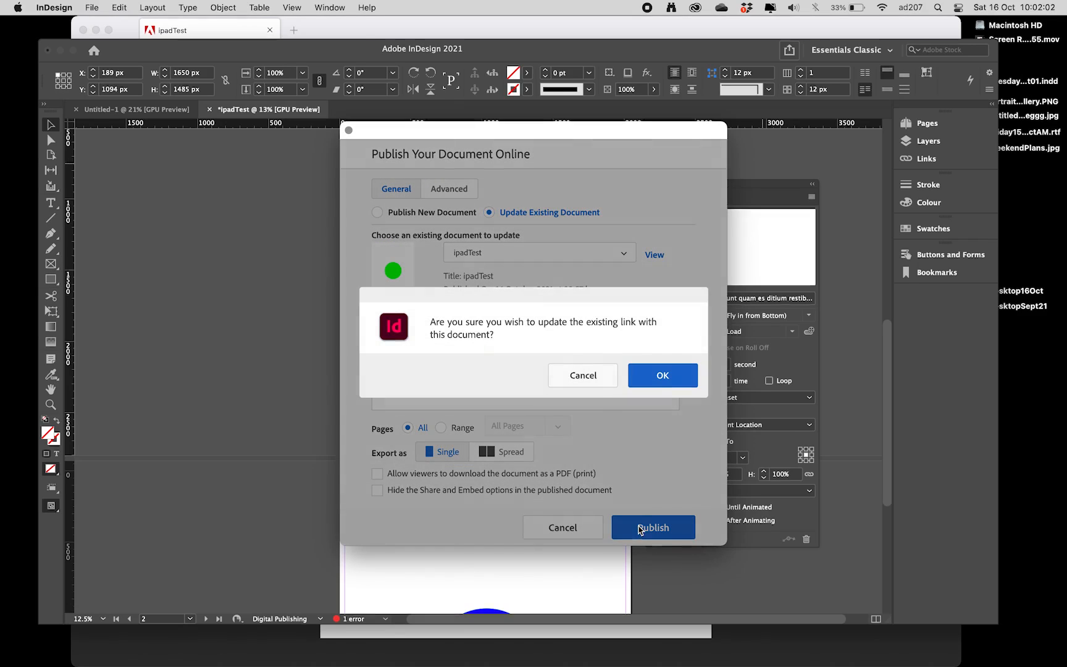
{"action": "left_click", "coordinate": [663, 376]}
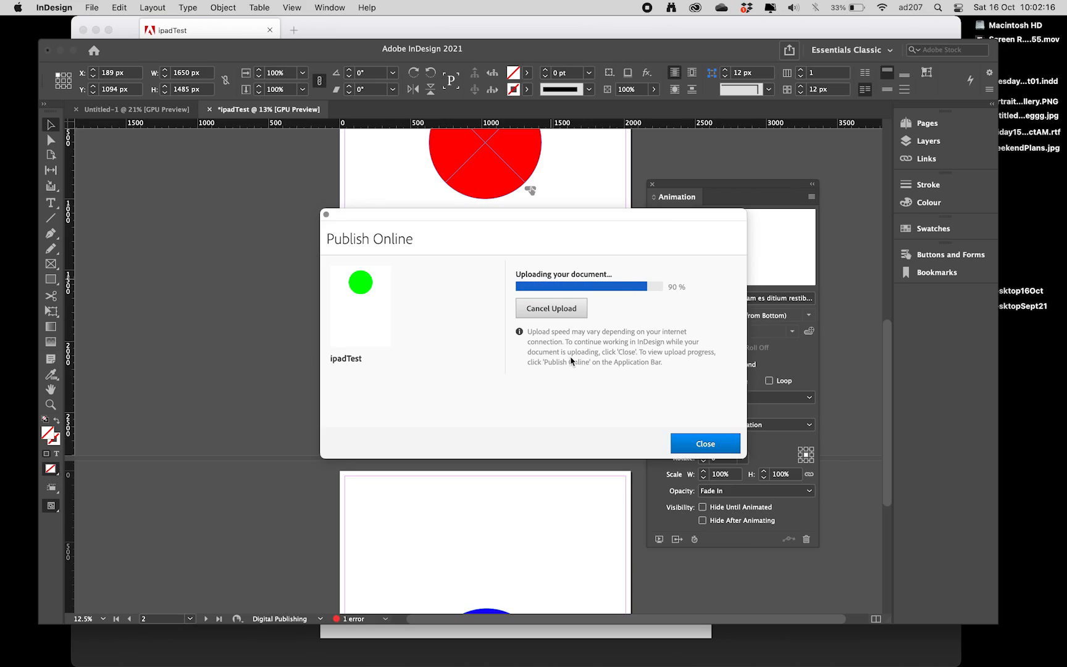
Step: View the updated publication in Firefox and test the green and red circle buttons and the text's fly-in animation
{"action": "left_click", "coordinate": [558, 295]}
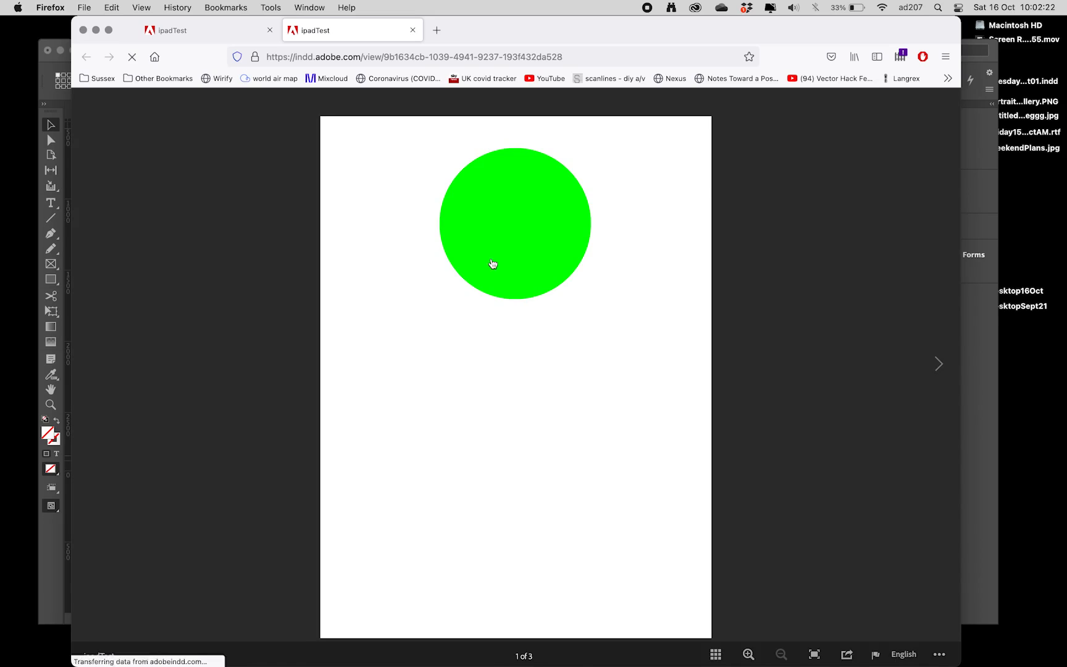
{"action": "left_click", "coordinate": [201, 28]}
{"action": "left_click", "coordinate": [344, 29]}
{"action": "left_click", "coordinate": [538, 260]}
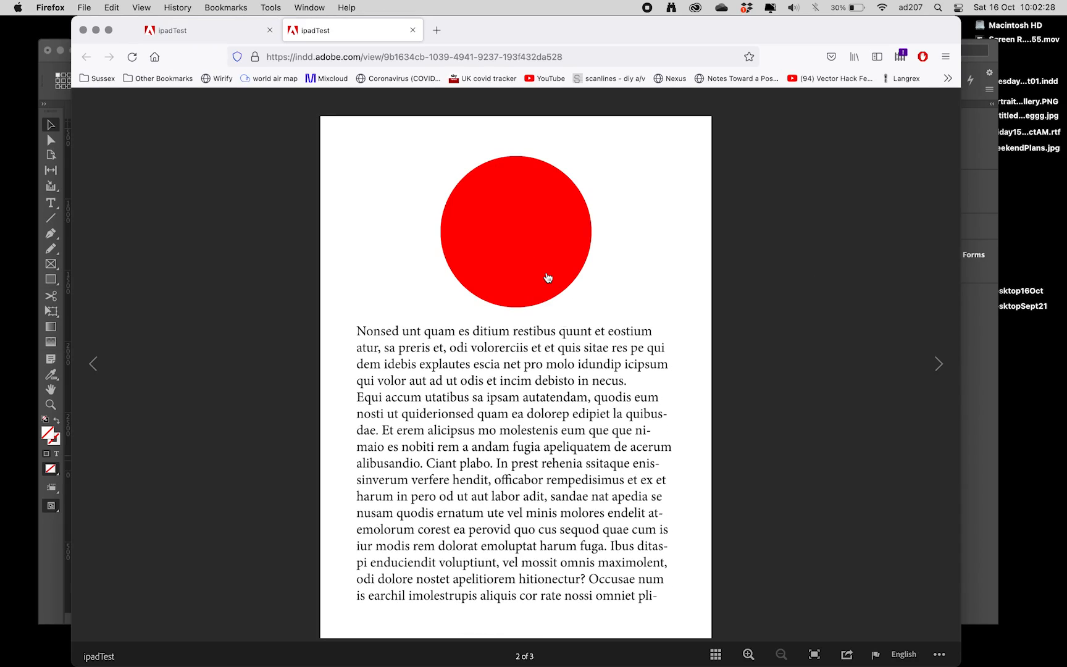
{"action": "left_click", "coordinate": [547, 278]}
{"action": "left_click", "coordinate": [541, 352]}
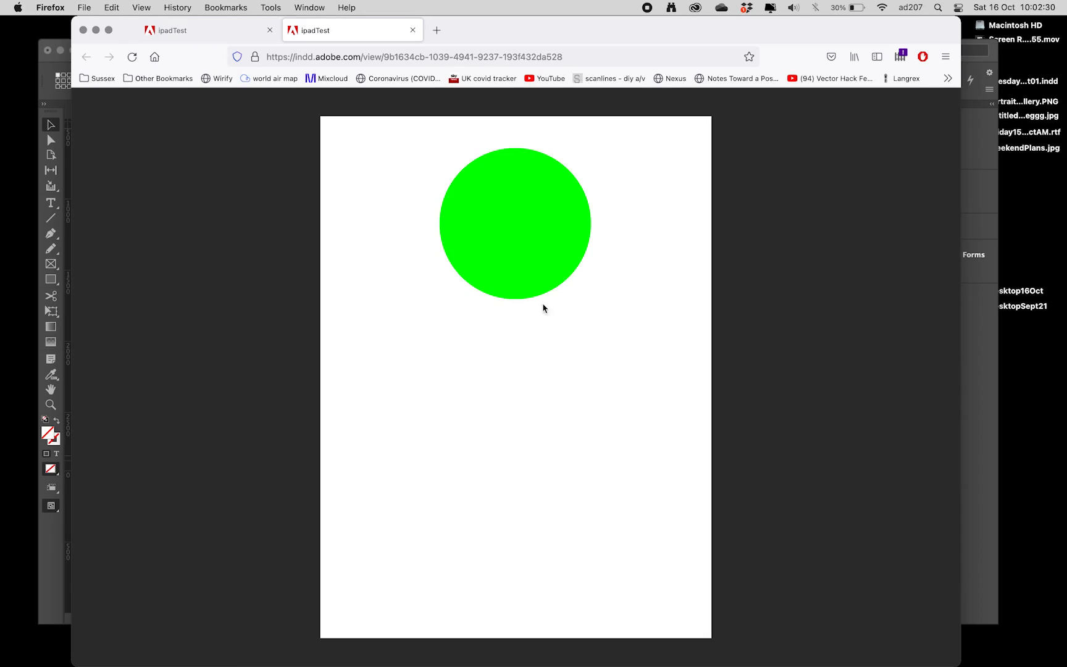
{"action": "left_click", "coordinate": [540, 256]}
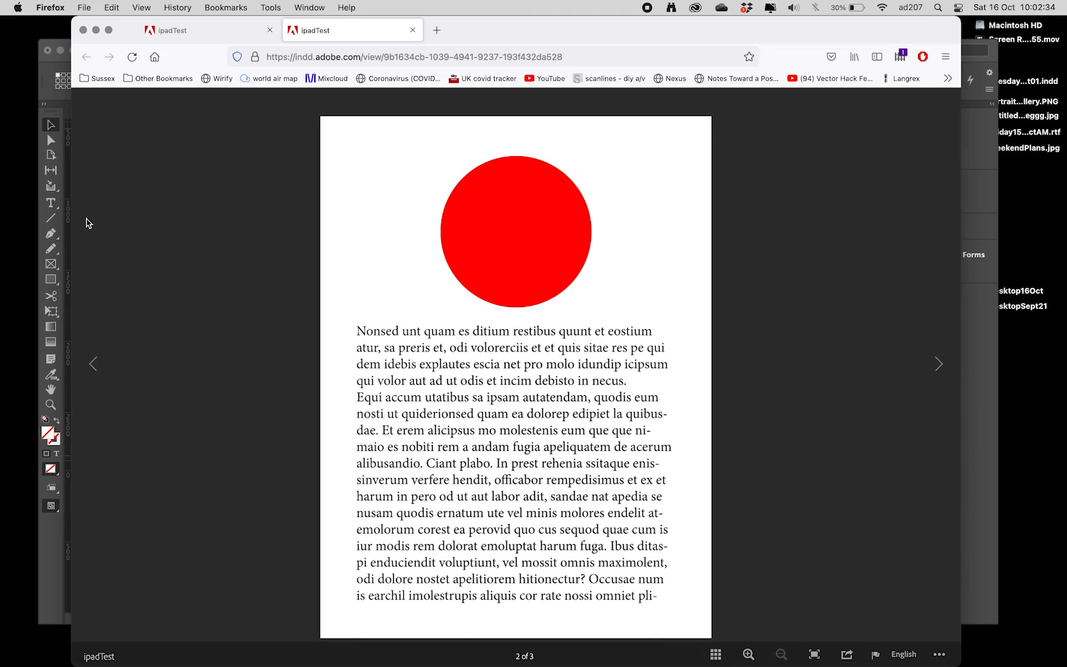
Step: Switch back to InDesign and dismiss the finished Publish Online upload dialog
{"action": "key", "text": "super+Tab"}
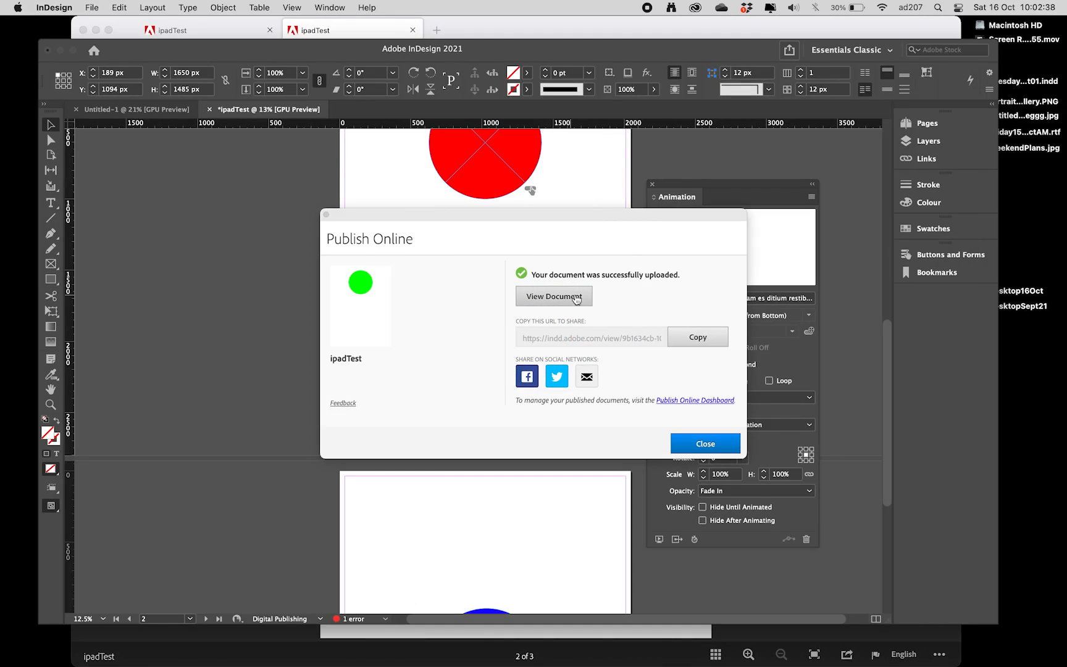
{"action": "left_click", "coordinate": [702, 446]}
{"action": "left_click", "coordinate": [702, 444]}
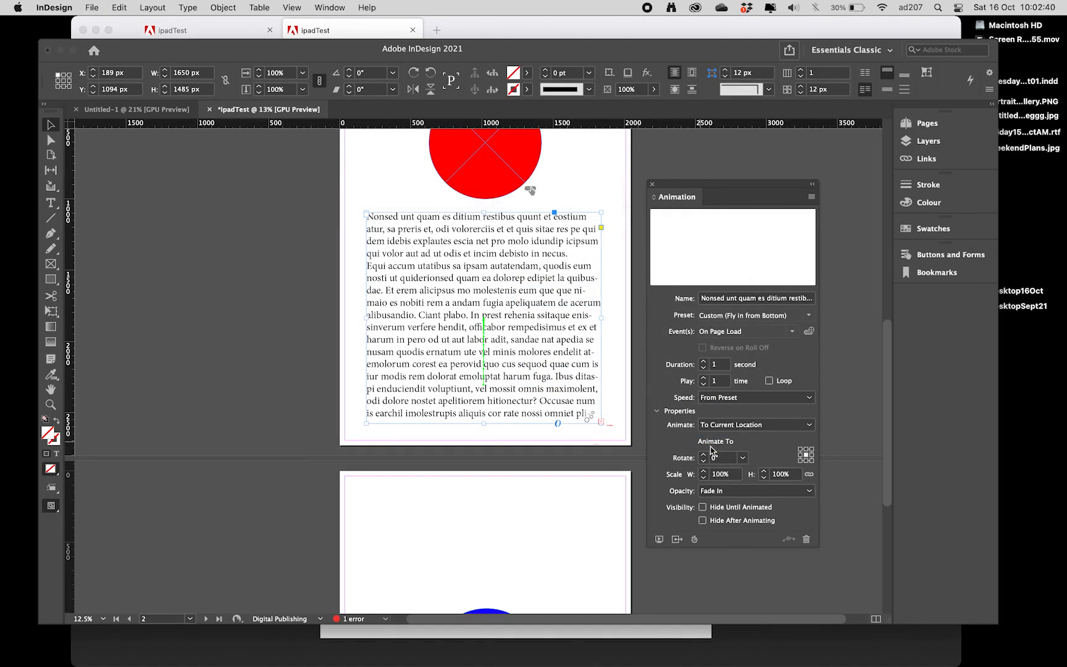
Step: Move the blue circle button on page 3 straight up to about X 628 px, Y 227 px
{"action": "scroll", "coordinate": [498, 422], "scroll_direction": "down", "scroll_amount": 5}
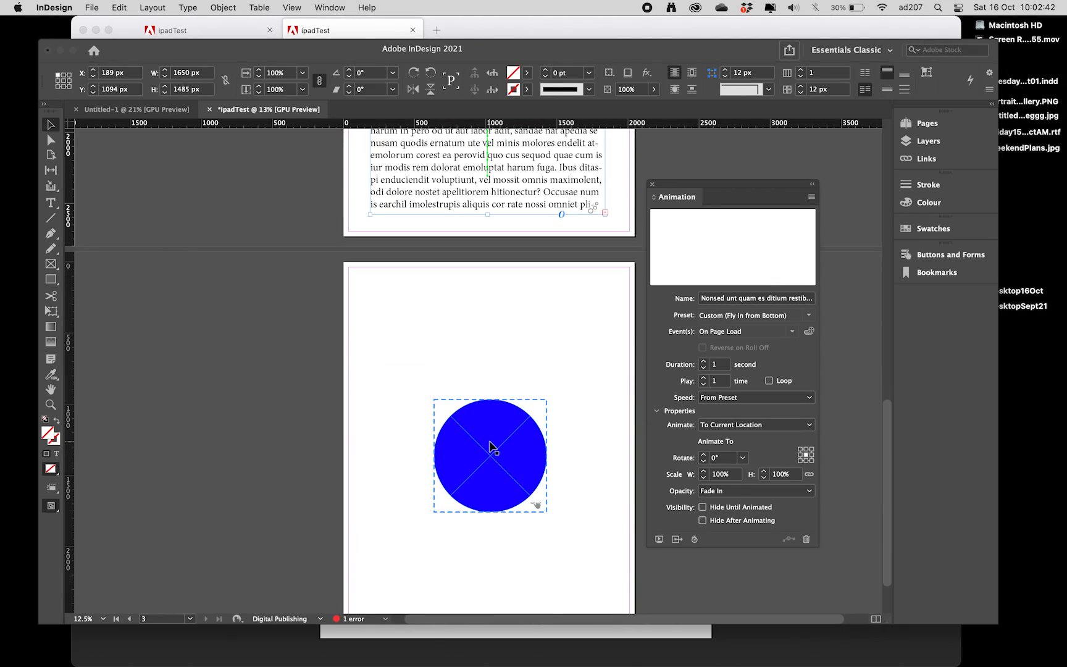
{"action": "left_click_drag", "start_coordinate": [496, 468], "coordinate": [496, 361]}
{"action": "scroll", "coordinate": [494, 359], "scroll_direction": "down", "scroll_amount": 2}
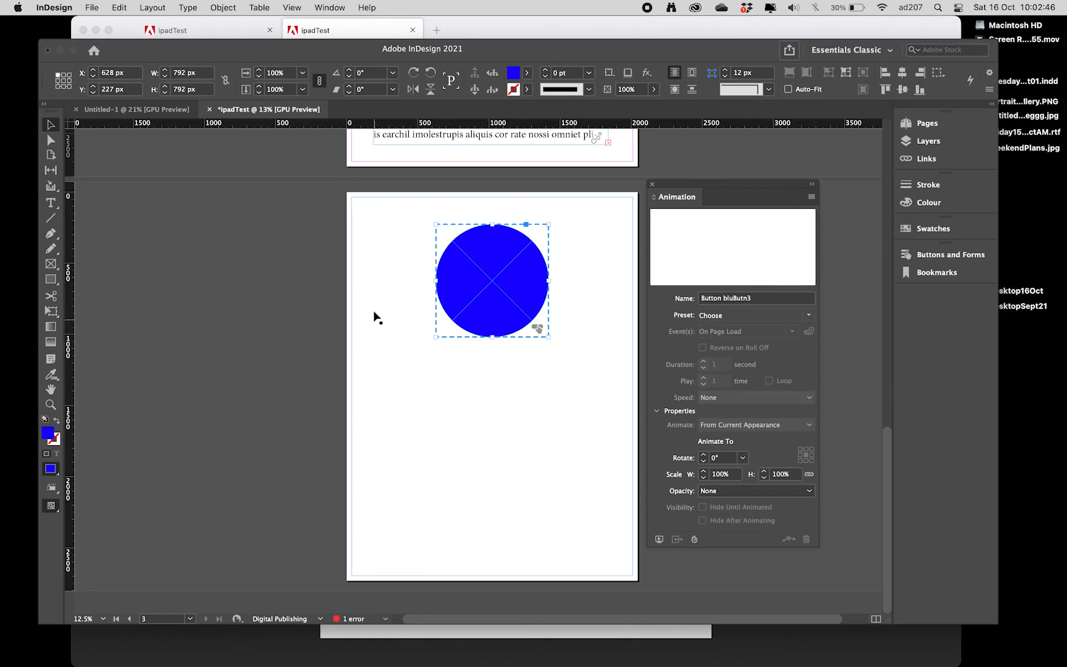
Step: Delete the empty text frame that fills the margins of page 3
{"action": "left_click", "coordinate": [393, 399]}
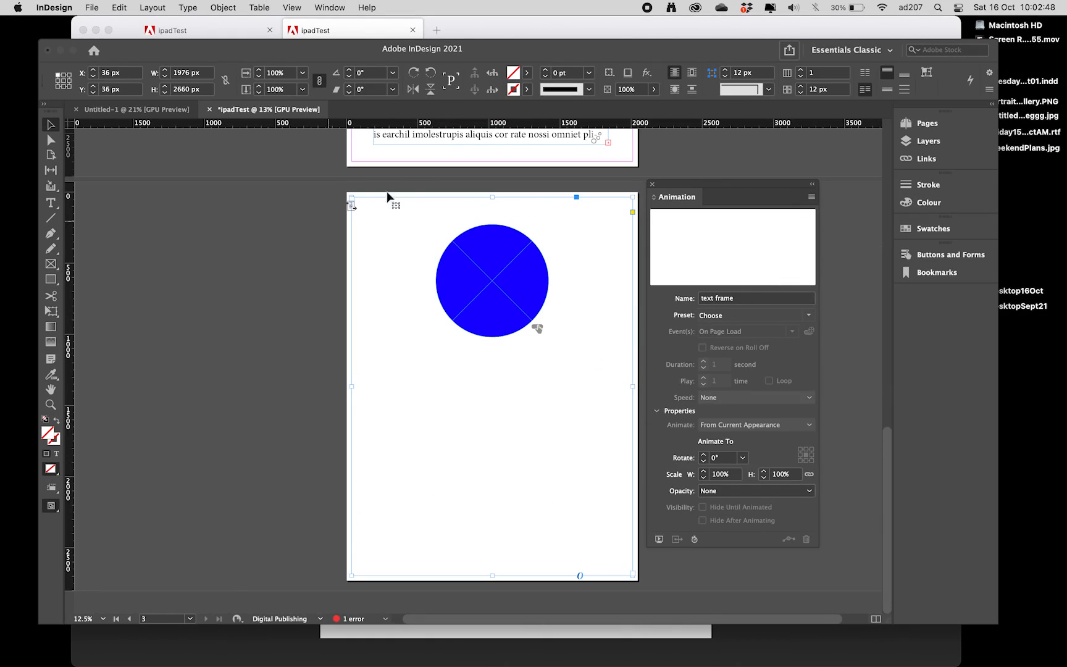
{"action": "key", "text": "super+equal"}
{"action": "key", "text": "super+equal"}
{"action": "key", "text": "super+equal"}
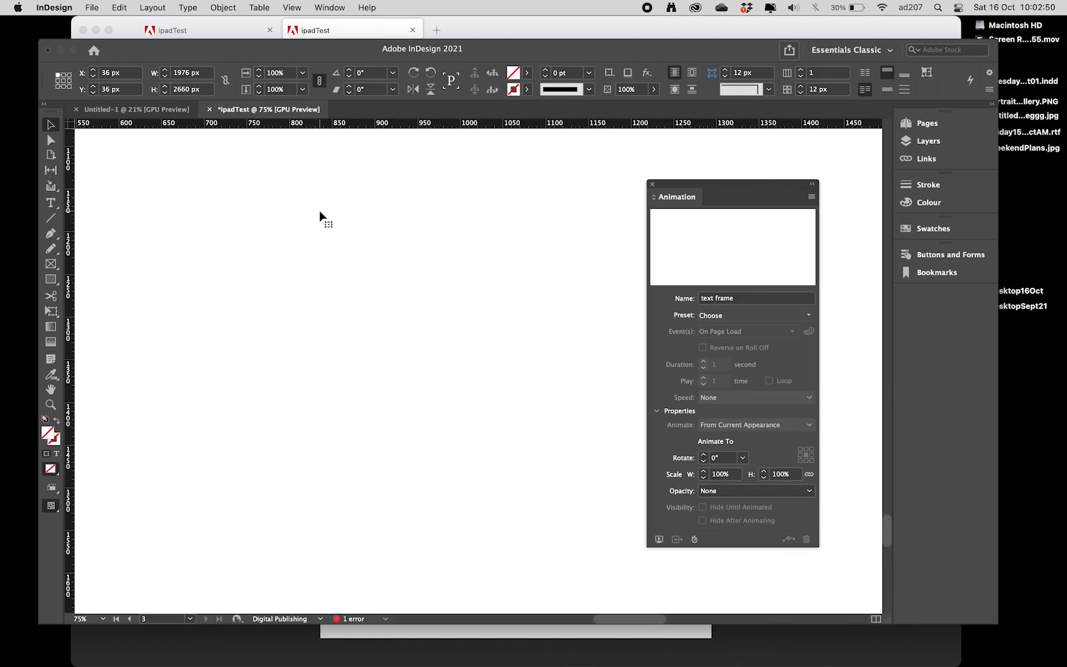
{"action": "scroll", "coordinate": [320, 215], "scroll_direction": "up", "scroll_amount": 8}
{"action": "scroll", "coordinate": [320, 216], "scroll_direction": "left", "scroll_amount": 10}
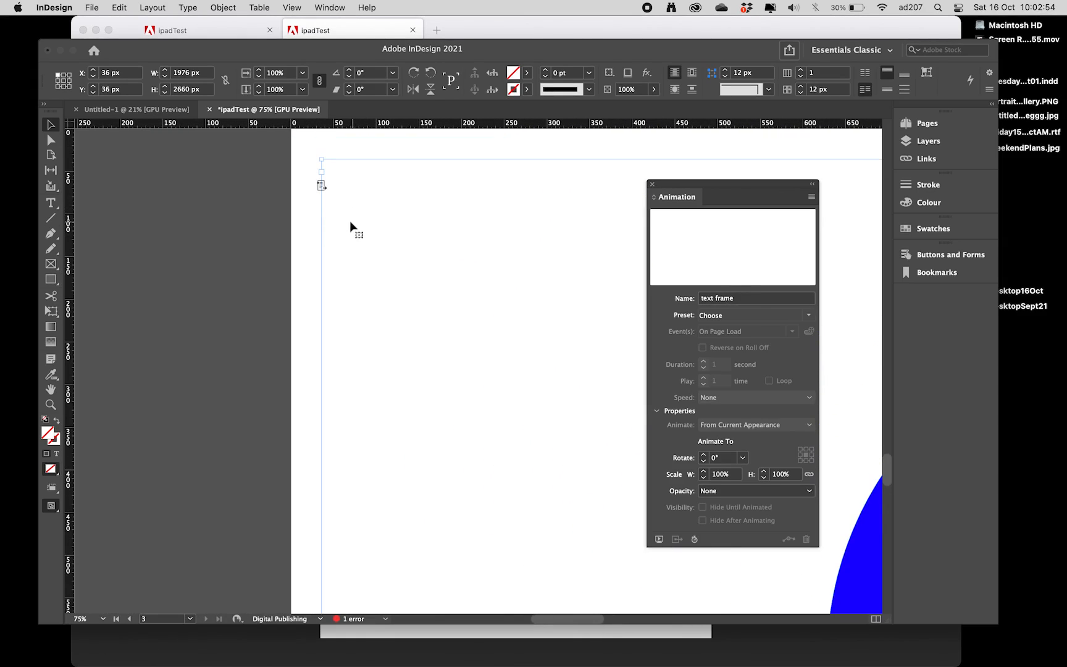
{"action": "left_click", "coordinate": [340, 210]}
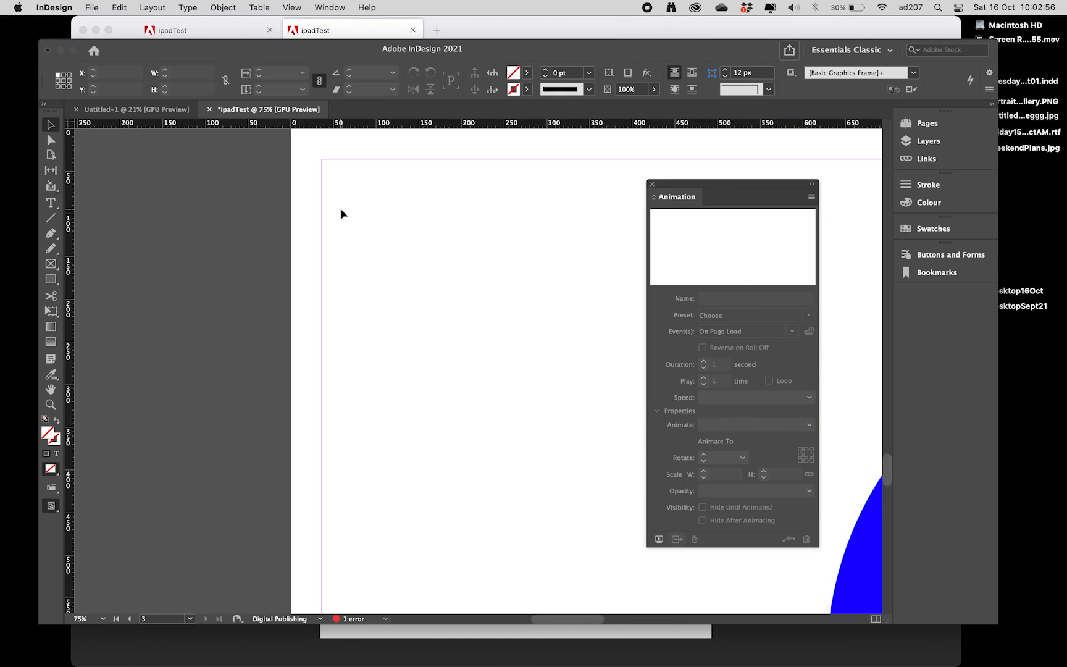
Step: Draw a rectangular image frame about 1485 by 1290 px below the blue circle on page 3
{"action": "key", "text": "super+minus"}
{"action": "key", "text": "super+minus"}
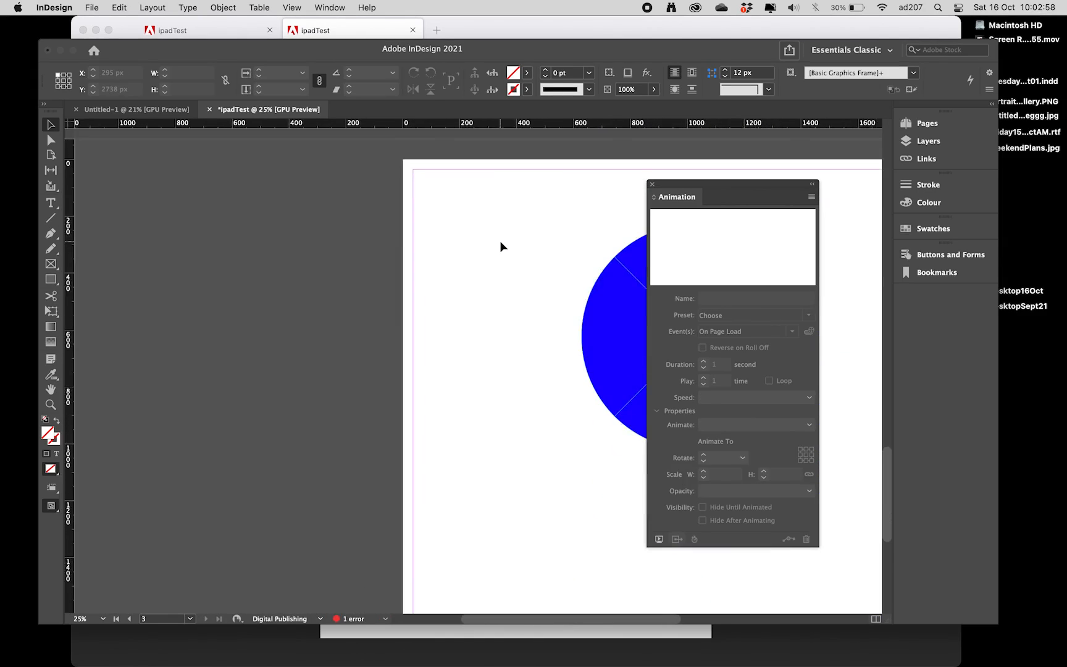
{"action": "scroll", "coordinate": [500, 246], "scroll_direction": "right", "scroll_amount": 5}
{"action": "key", "text": "super+minus"}
{"action": "key", "text": "super+minus"}
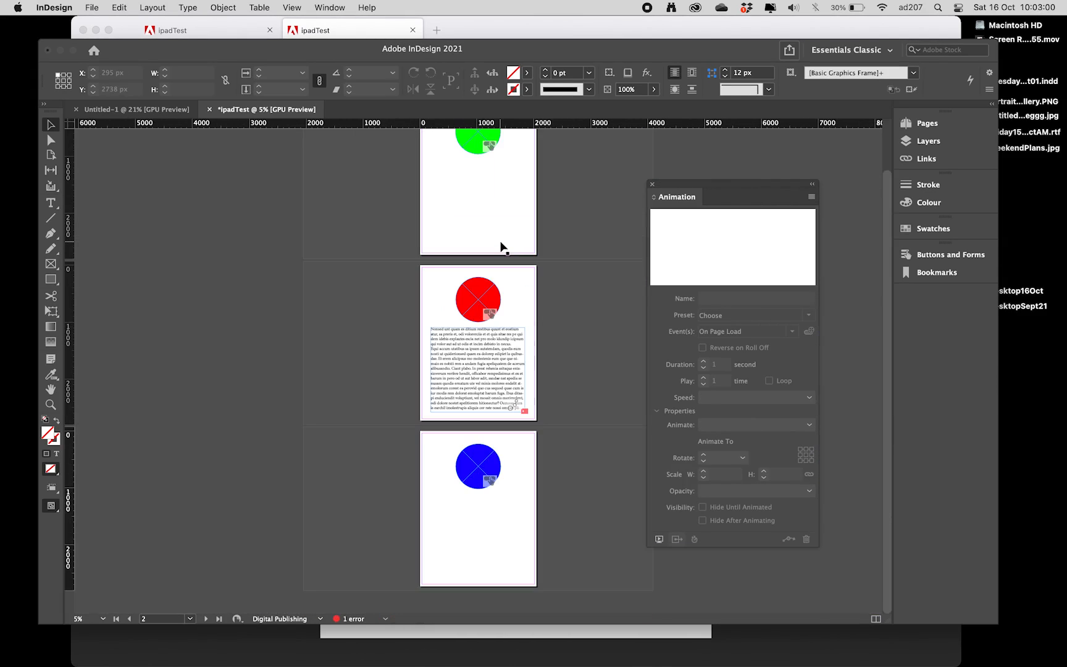
{"action": "key", "text": "super+equal"}
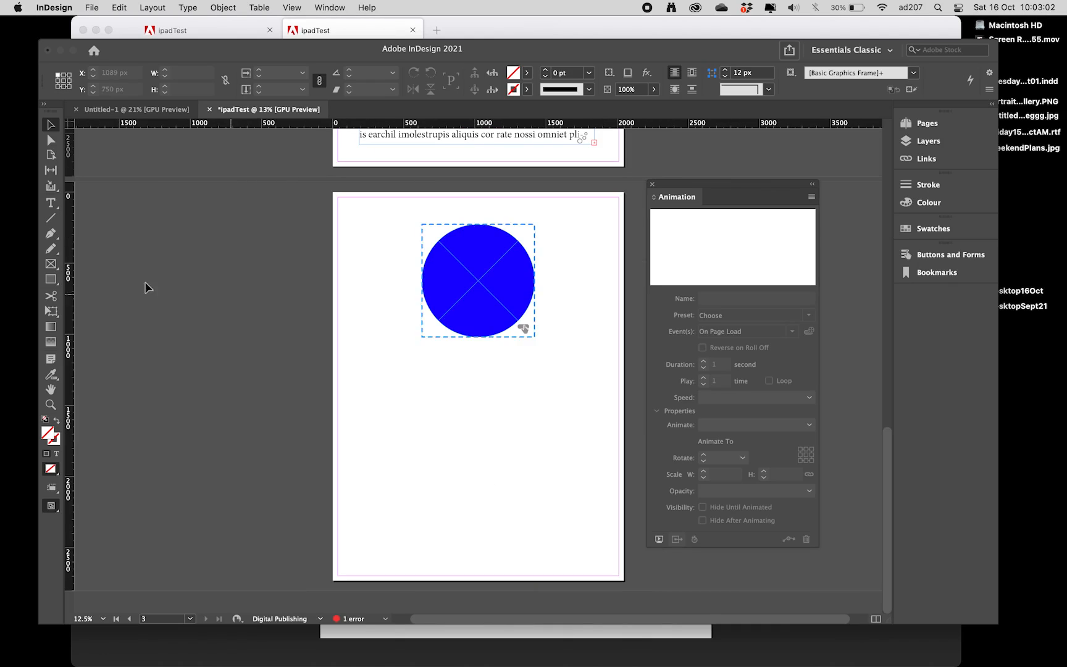
{"action": "left_click", "coordinate": [51, 264]}
{"action": "left_click_drag", "start_coordinate": [376, 367], "coordinate": [583, 550]}
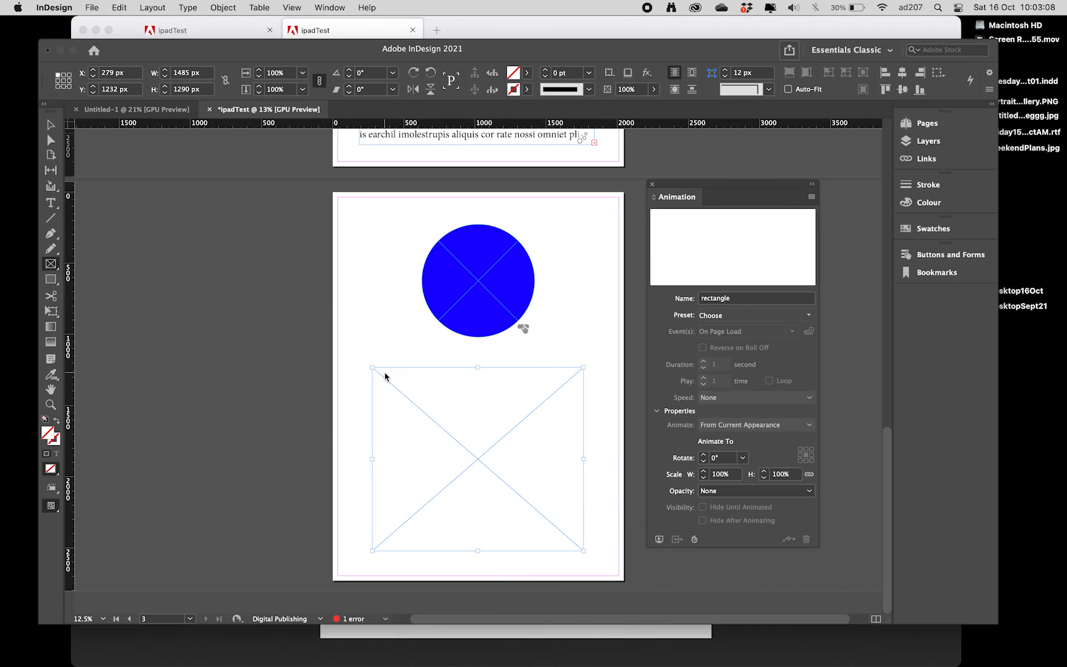
Step: Place imgage1.png from the Desktop into the new frame on page 3, without creating any additional rectangle
{"action": "key", "text": "super+d"}
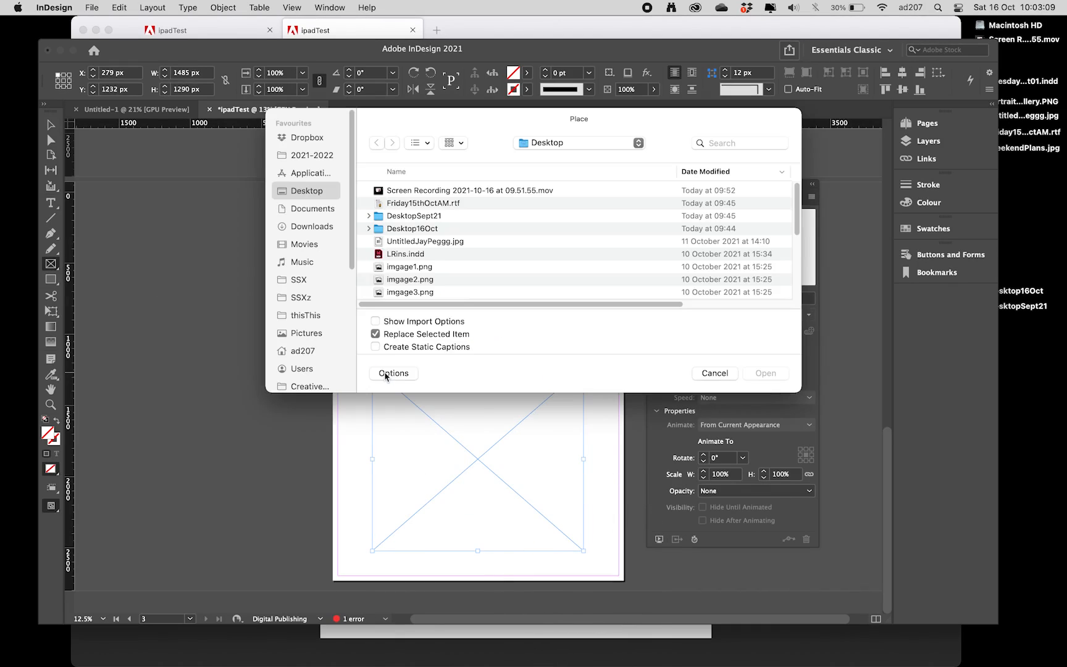
{"action": "left_click", "coordinate": [458, 268]}
{"action": "key", "text": "space"}
{"action": "key", "text": "space"}
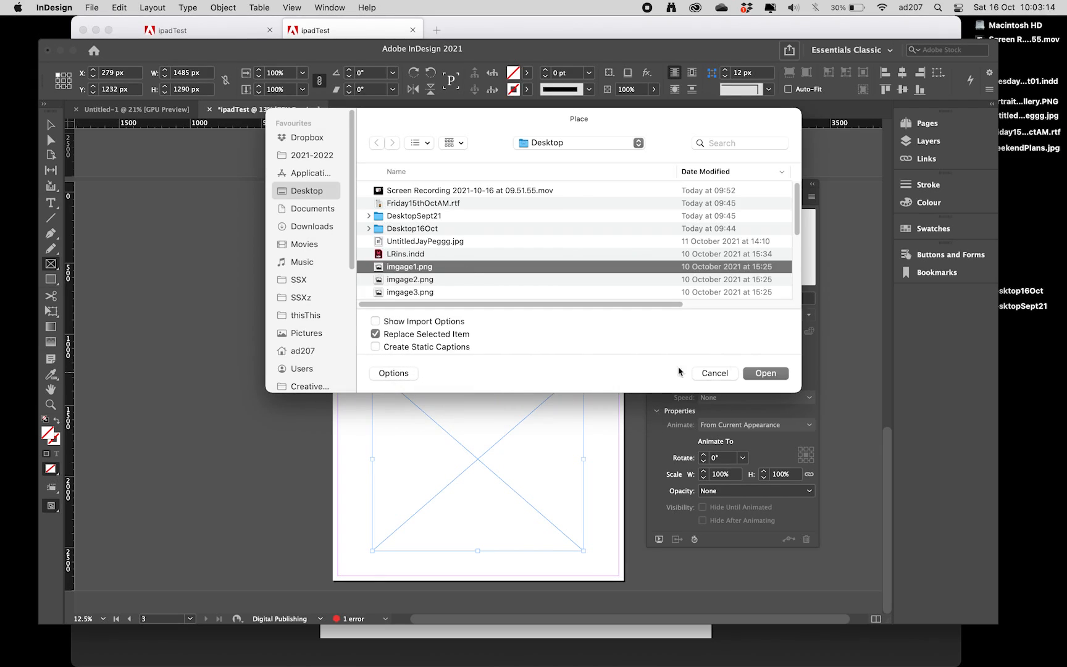
{"action": "left_click", "coordinate": [766, 374]}
{"action": "left_click", "coordinate": [472, 450]}
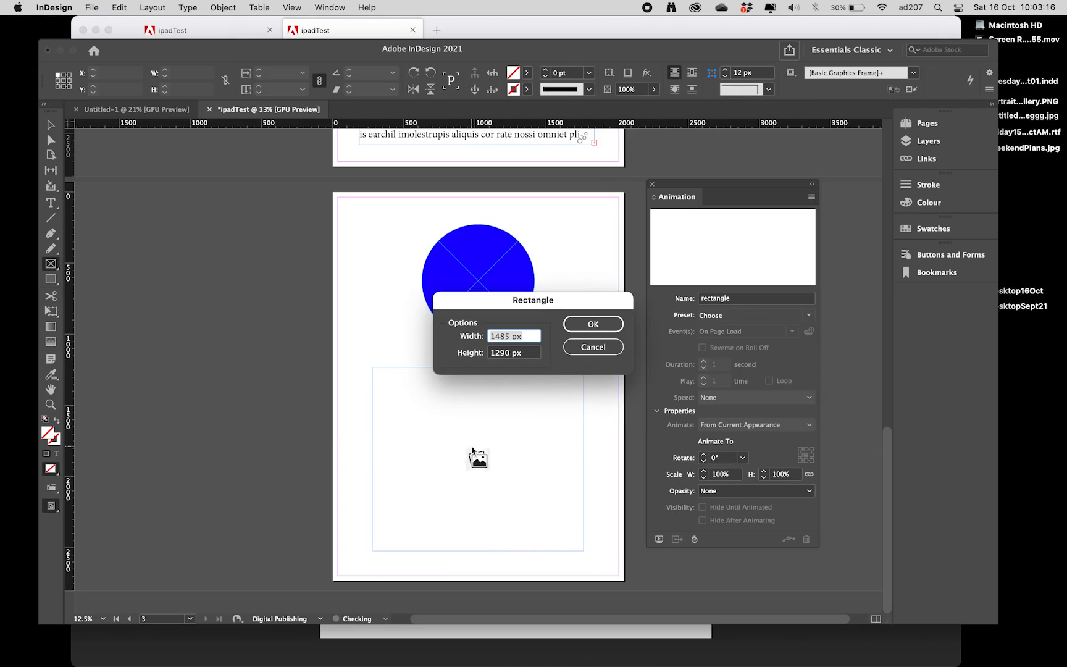
{"action": "left_click", "coordinate": [586, 355]}
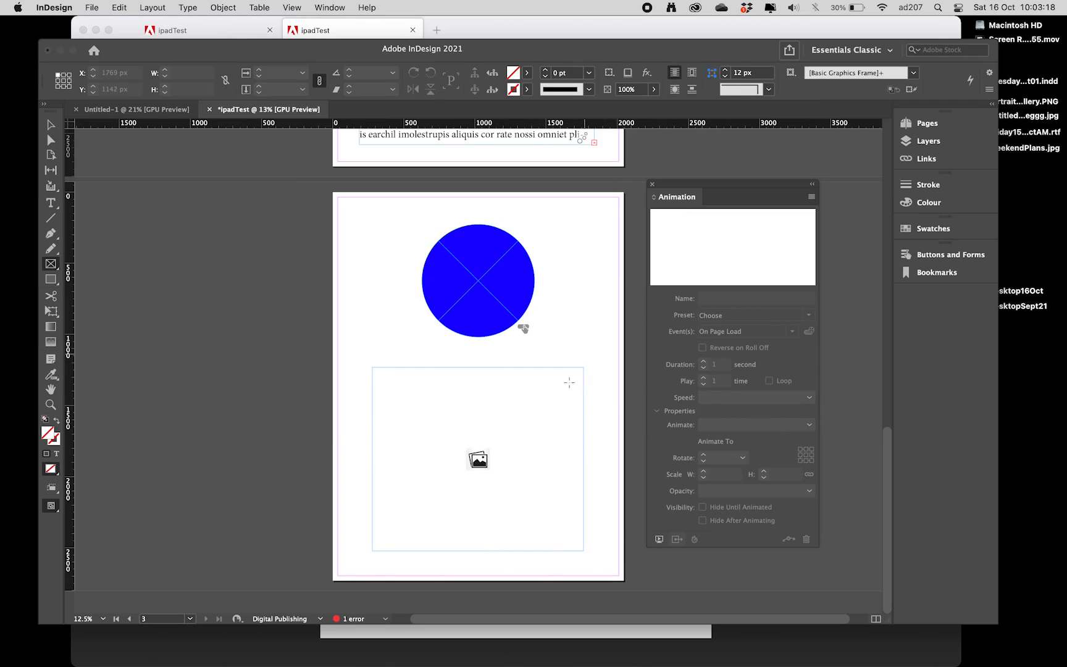
{"action": "left_click", "coordinate": [50, 125]}
{"action": "right_click", "coordinate": [525, 473]}
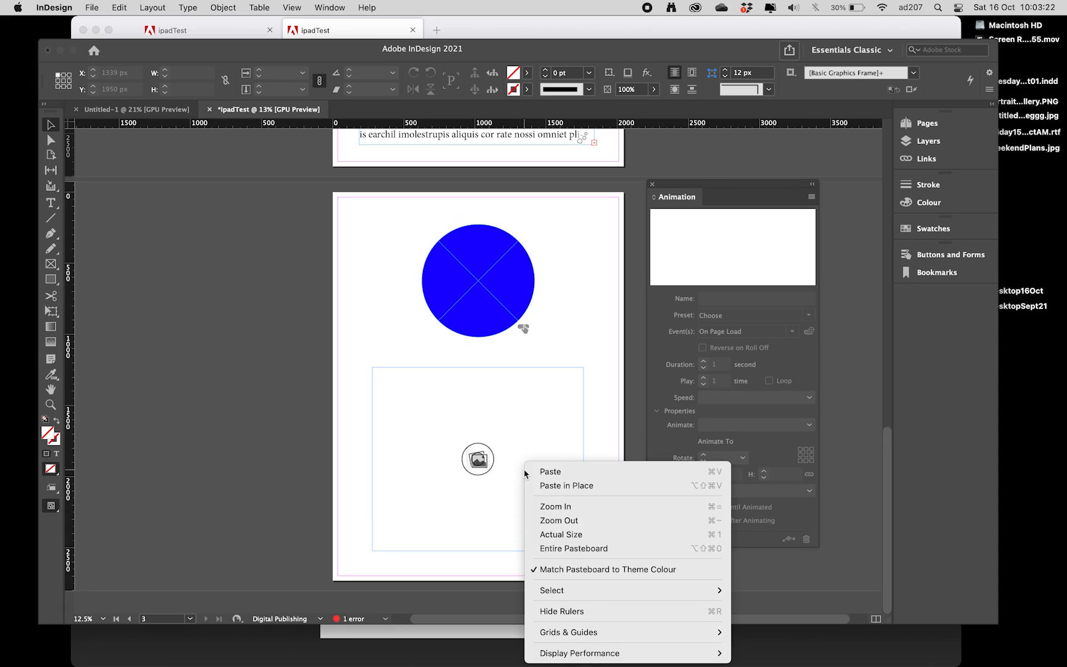
{"action": "mouse_move", "coordinate": [611, 654]}
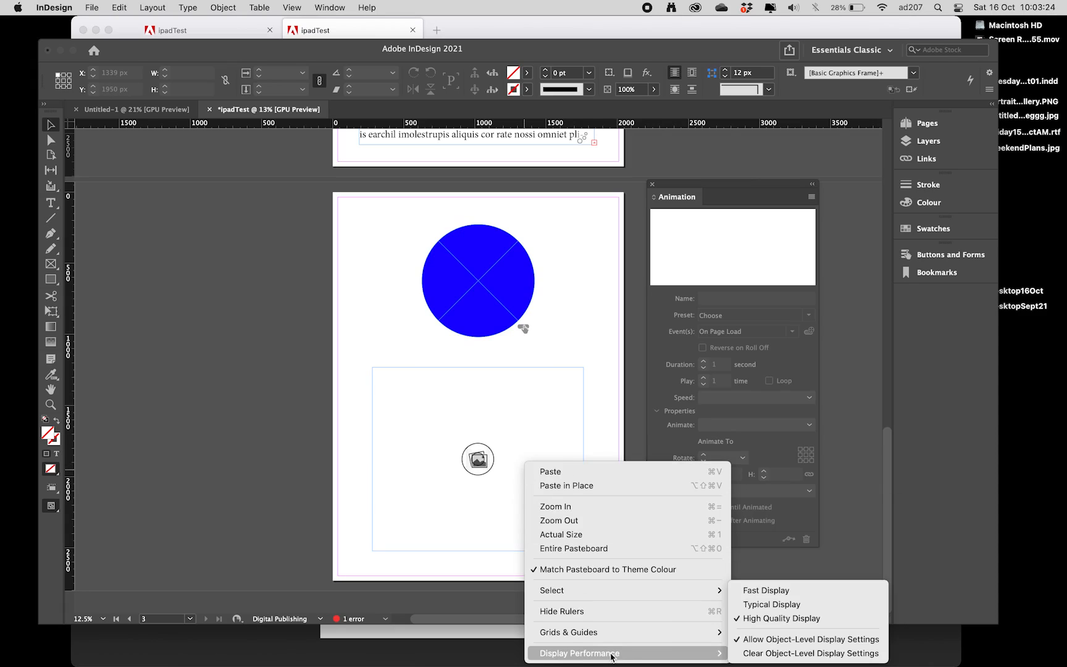
{"action": "left_click", "coordinate": [440, 503]}
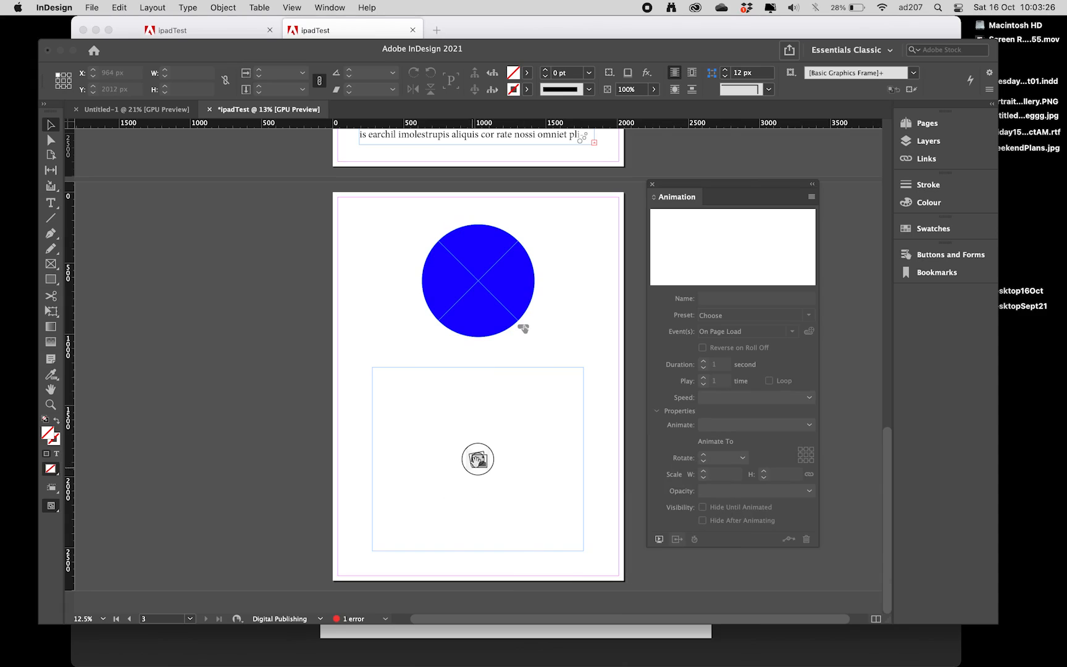
Step: Scale the placed image to its frame on page 3 using Content-Aware Fit
{"action": "left_click", "coordinate": [498, 491]}
{"action": "right_click", "coordinate": [498, 492]}
{"action": "mouse_move", "coordinate": [561, 409]}
{"action": "mouse_move", "coordinate": [516, 430]}
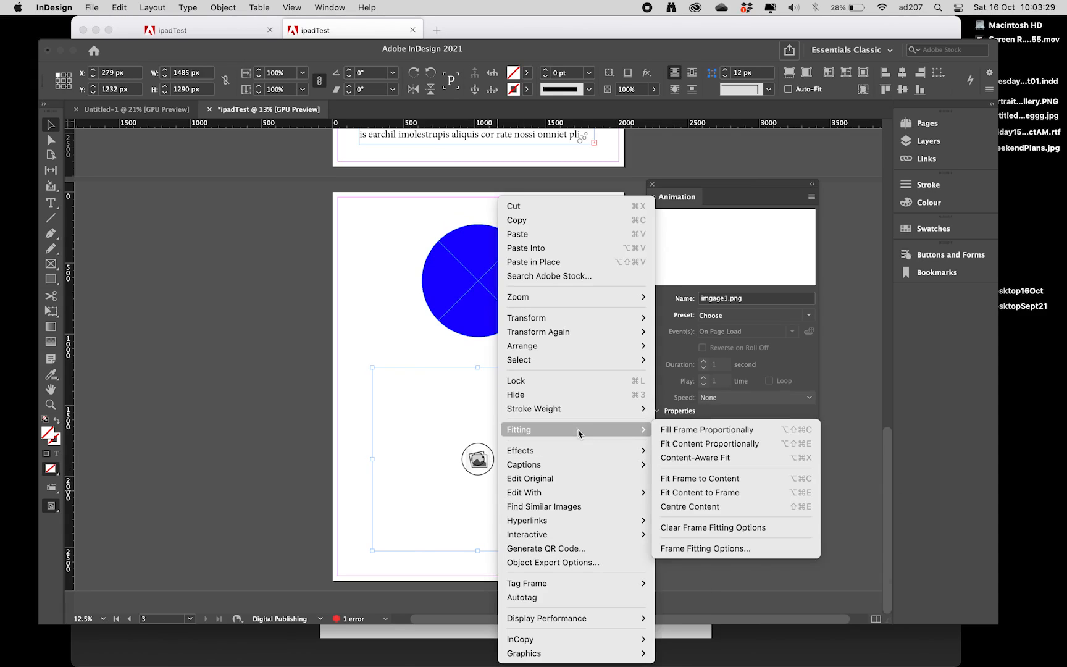
{"action": "left_click", "coordinate": [744, 458]}
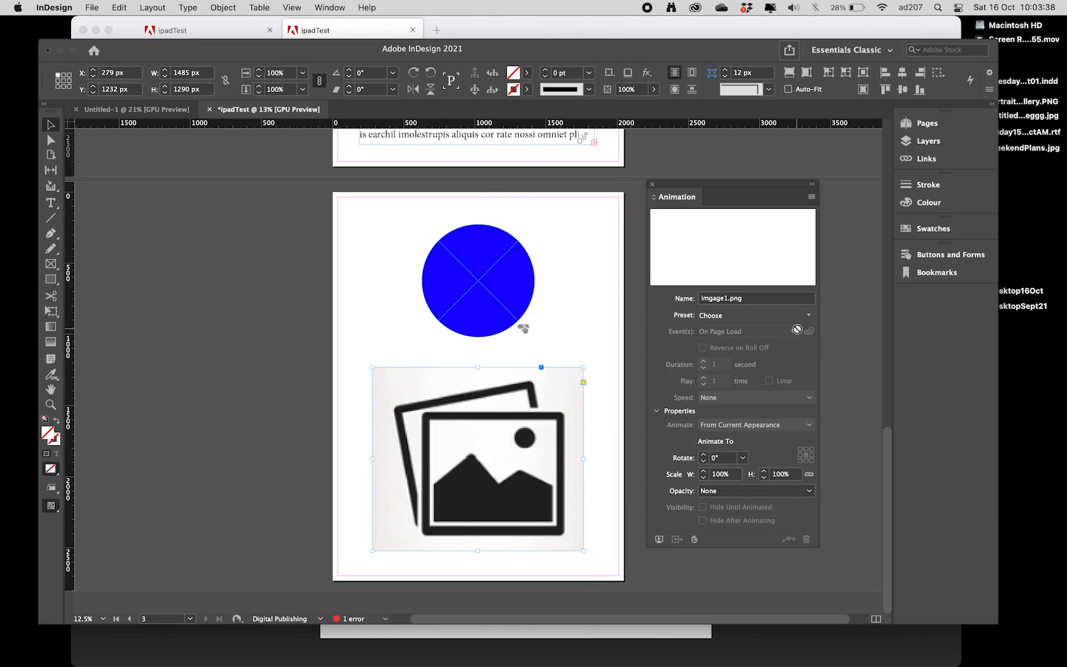
Step: Apply the Fade In animation preset to the image with a duration of 2 seconds, and deselect it
{"action": "left_click", "coordinate": [809, 316]}
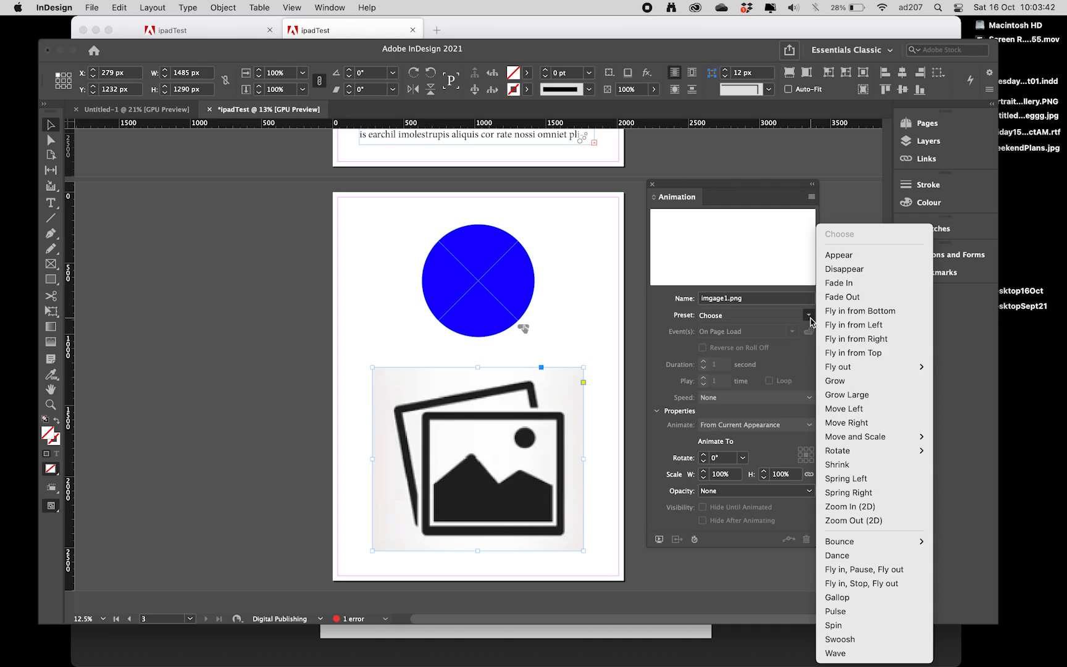
{"action": "left_click", "coordinate": [864, 284]}
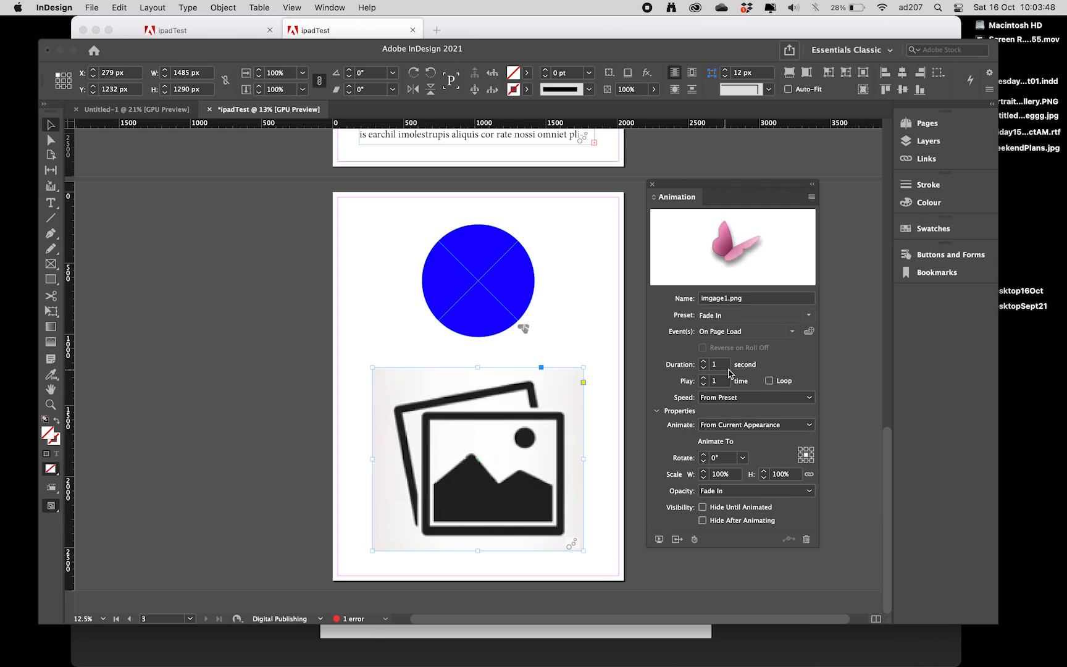
{"action": "left_click", "coordinate": [704, 361]}
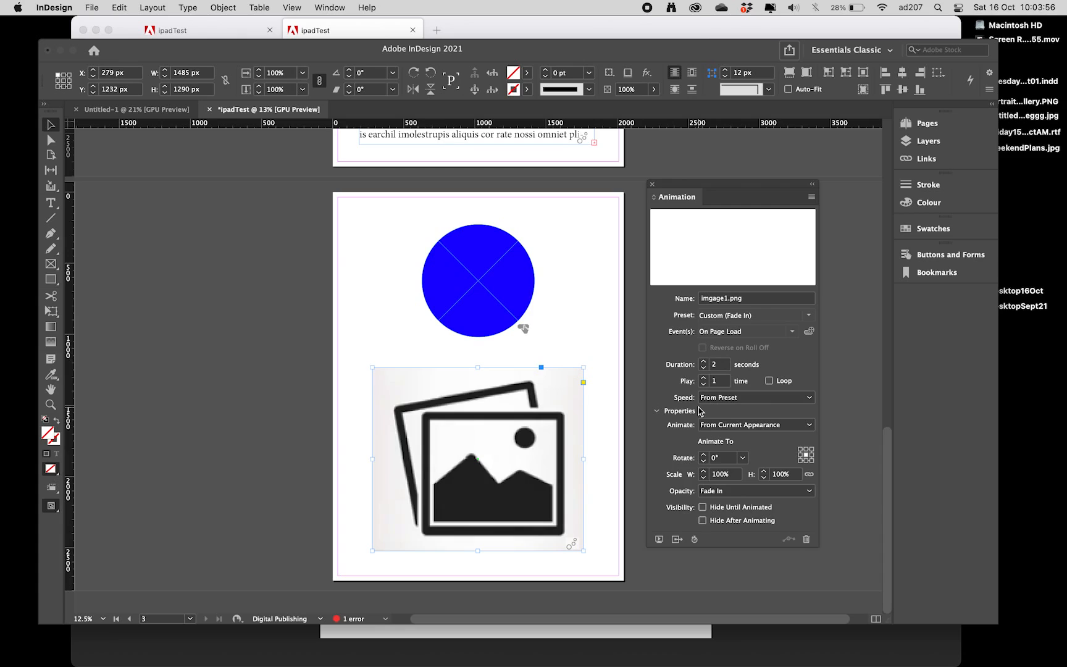
{"action": "left_click", "coordinate": [239, 369]}
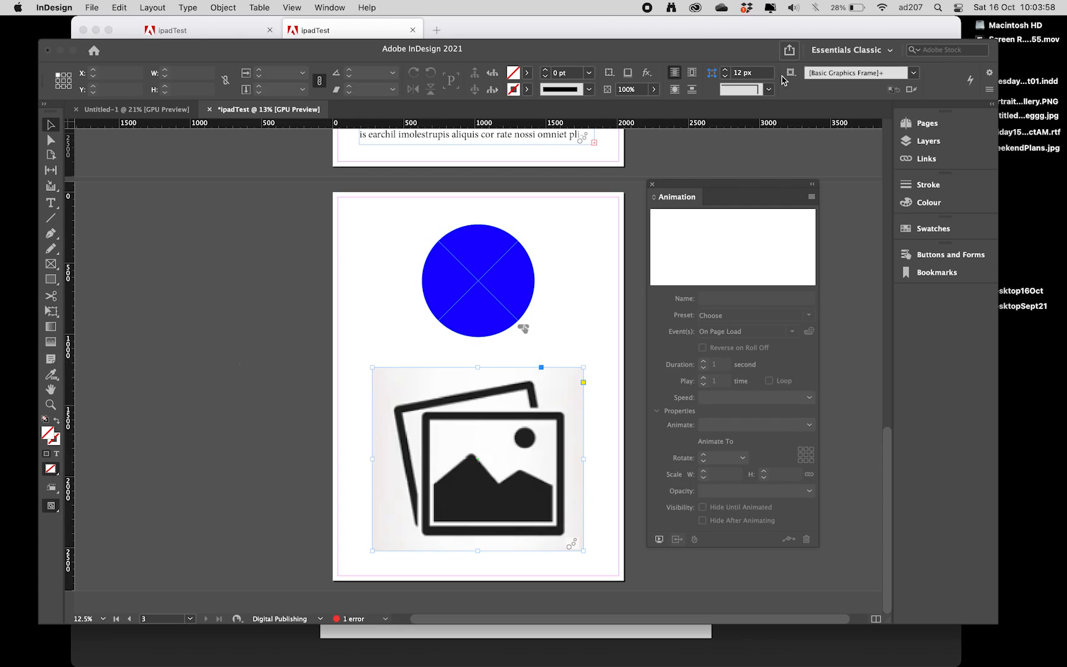
Step: Publish the document online as a confirmed update of the existing ipadTest publication and view it in Firefox
{"action": "left_click", "coordinate": [789, 50]}
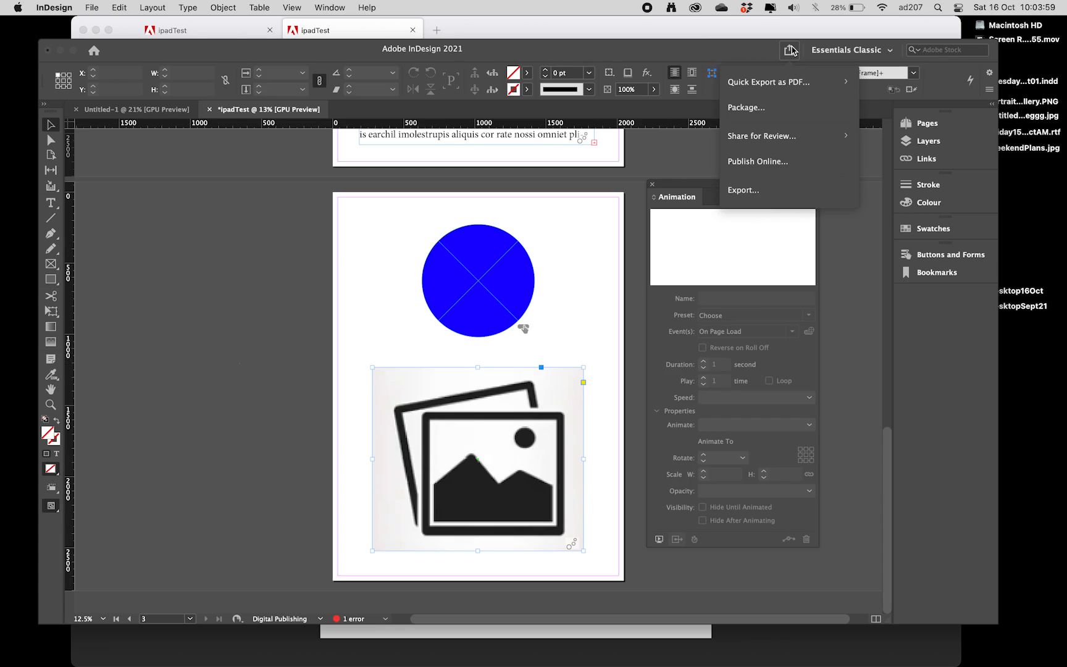
{"action": "left_click", "coordinate": [757, 161]}
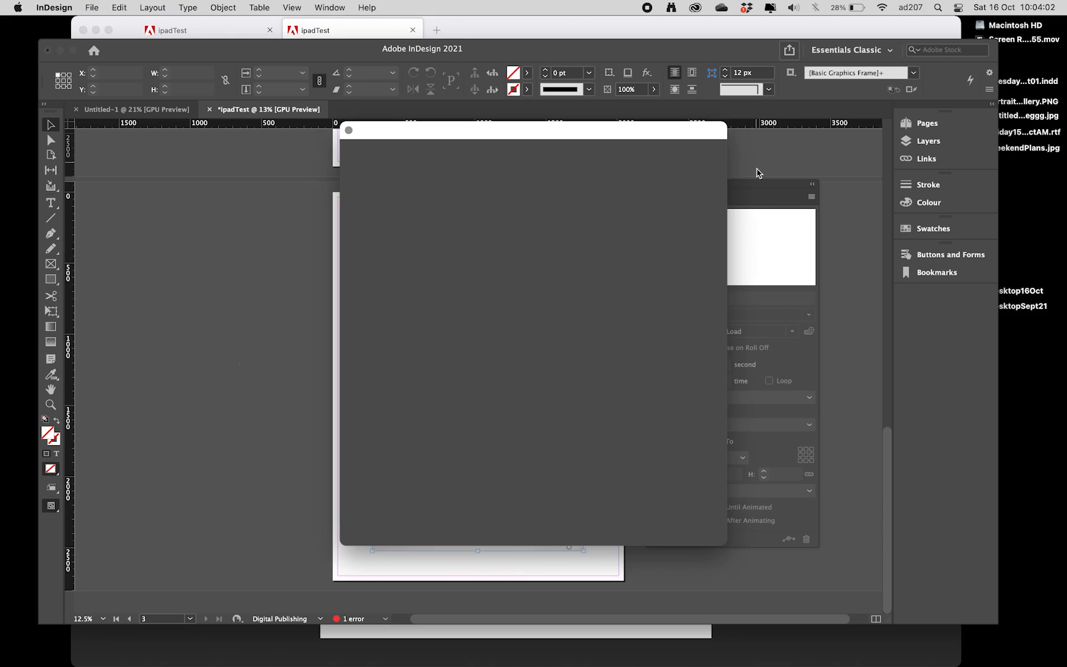
{"action": "left_click", "coordinate": [522, 214]}
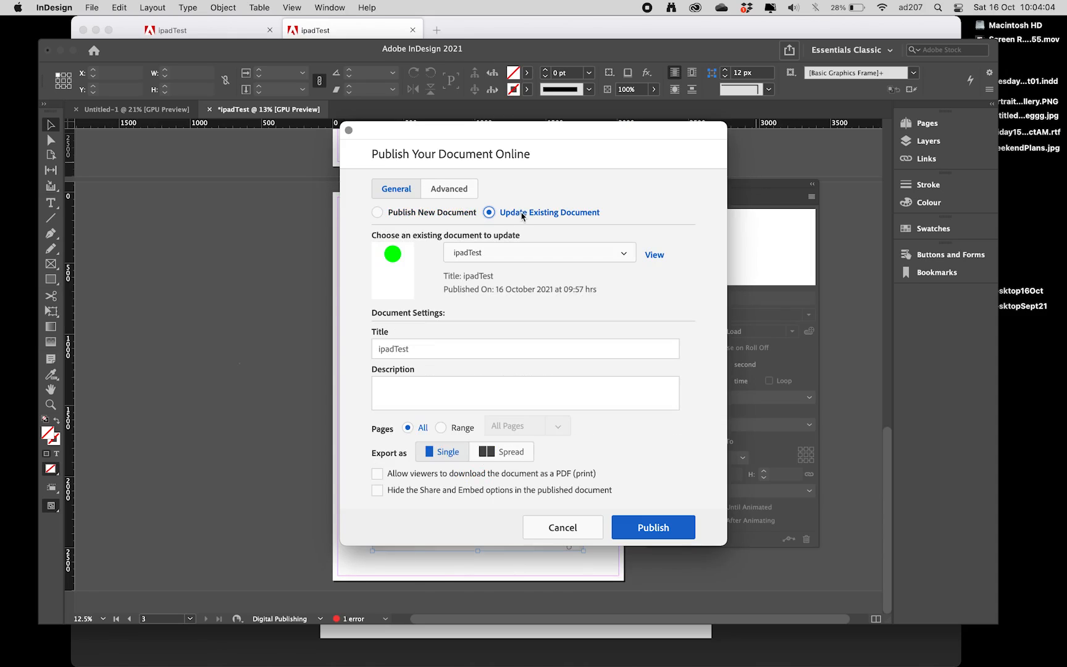
{"action": "left_click", "coordinate": [648, 529]}
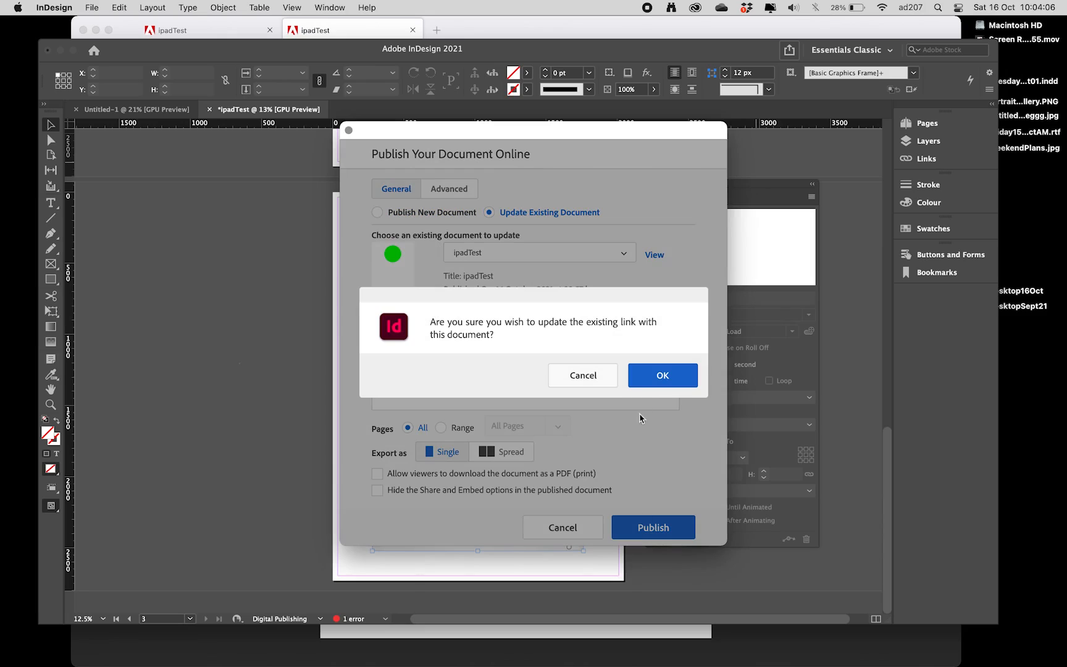
{"action": "left_click", "coordinate": [656, 377]}
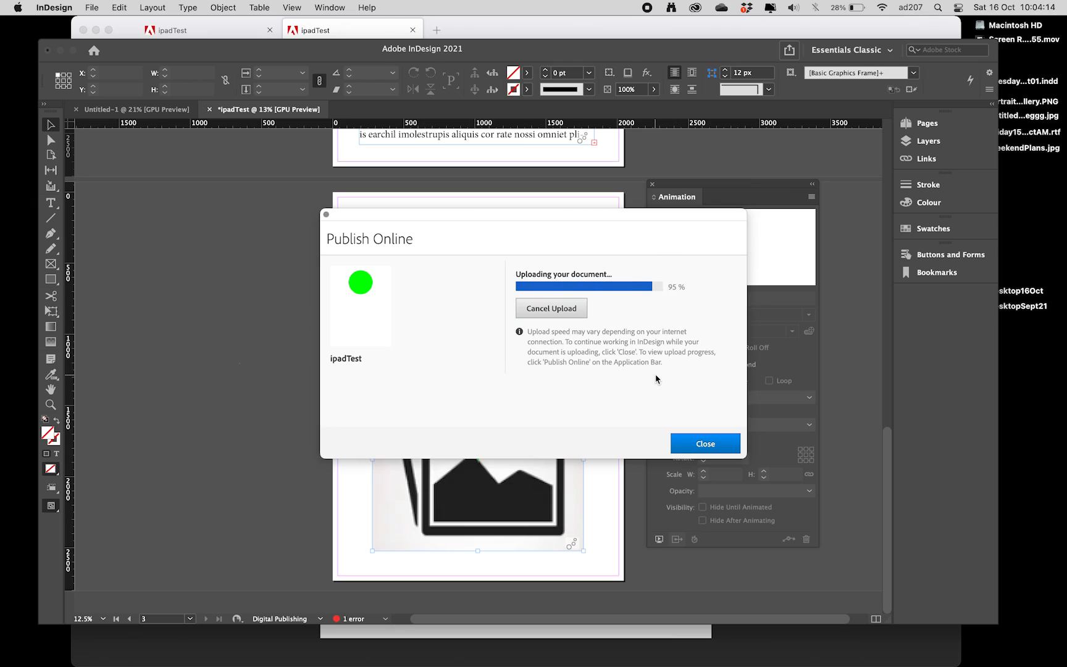
{"action": "left_click", "coordinate": [551, 298]}
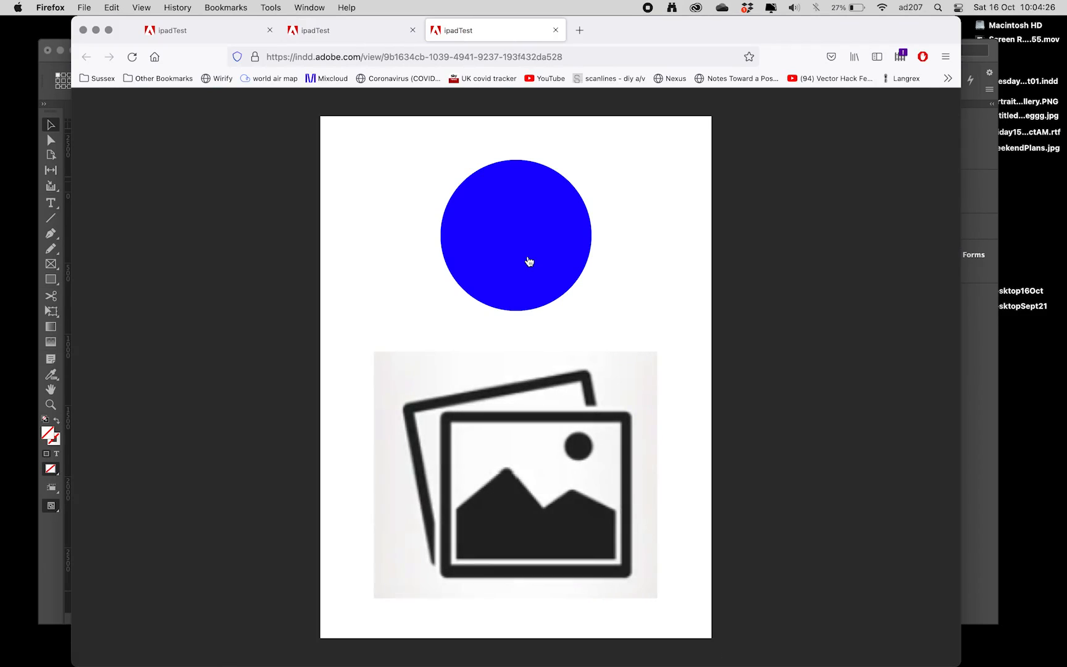
Step: Return to InDesign, dock the Animation panel below Bookmarks, and open the button settings of page 2's red circle
{"action": "key", "text": "super+Tab"}
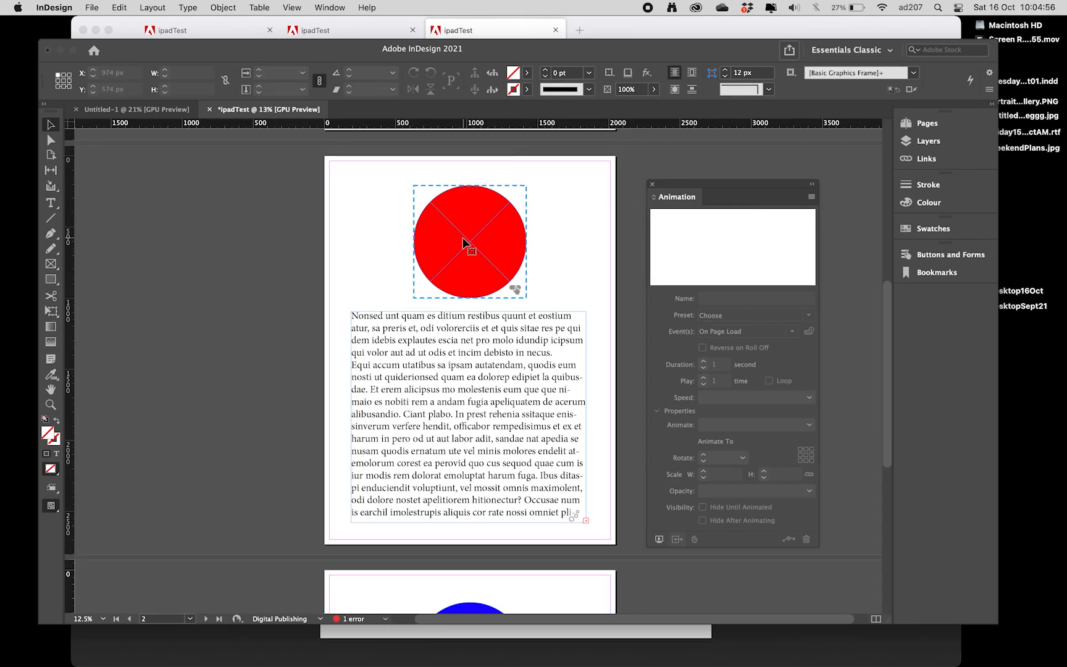
{"action": "left_click", "coordinate": [464, 242]}
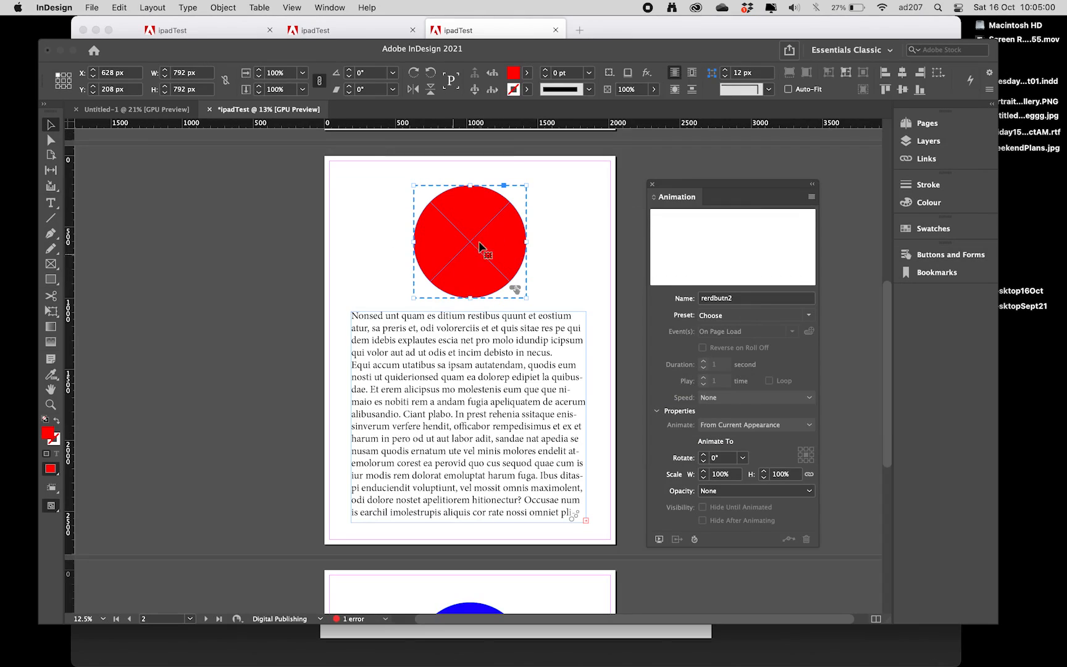
{"action": "left_click_drag", "start_coordinate": [692, 198], "coordinate": [924, 300]}
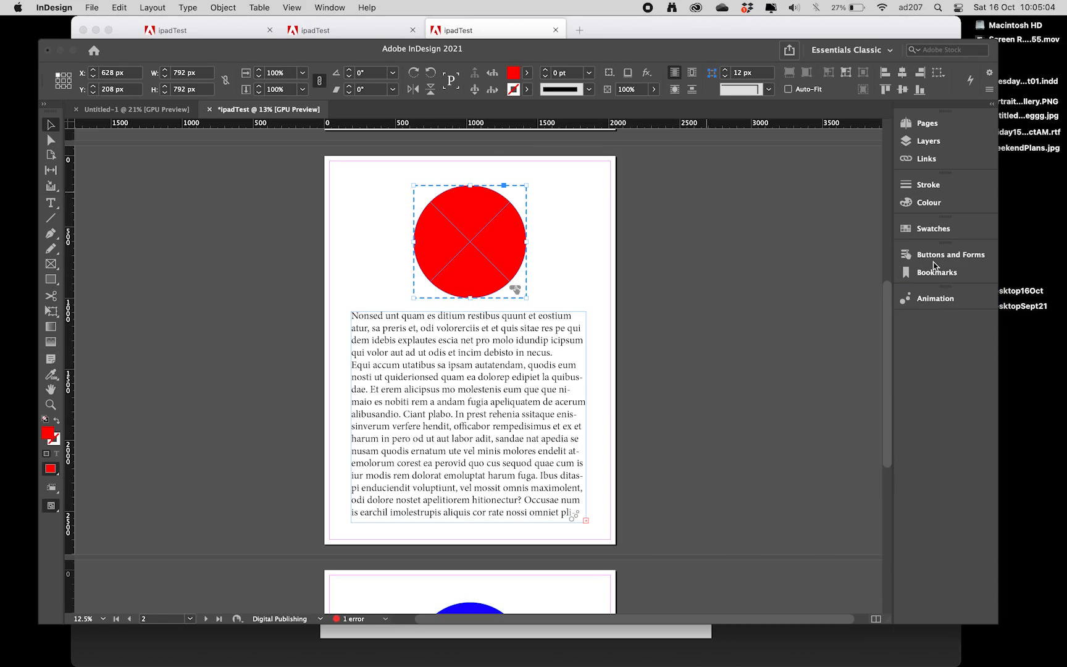
{"action": "left_click", "coordinate": [934, 257]}
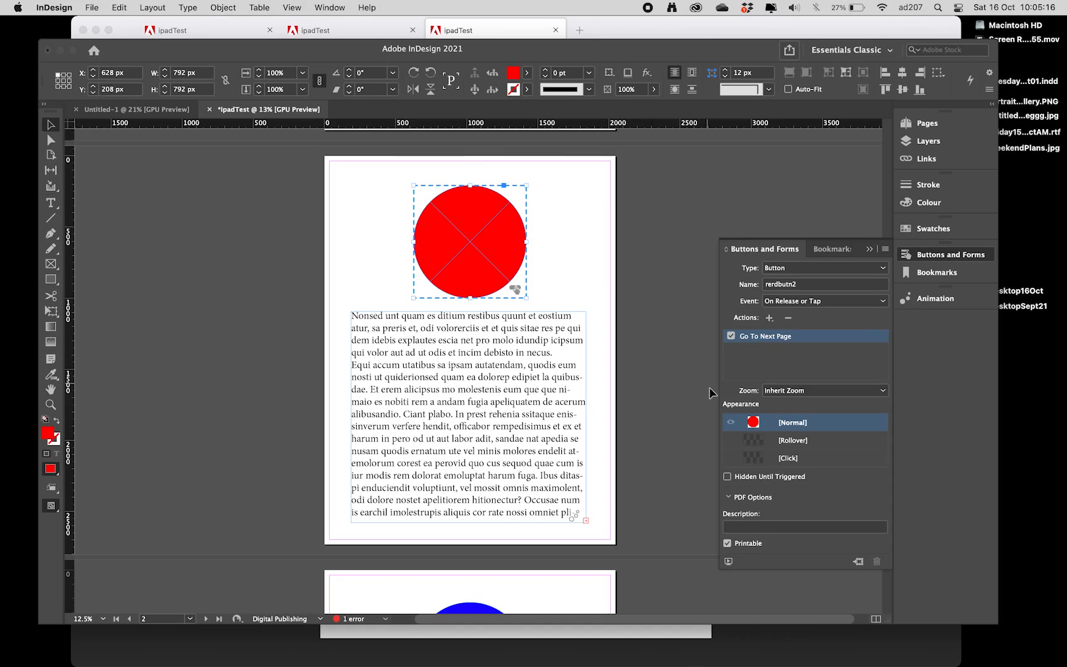
Step: Add the Rollover and Click appearances to page 2's red circle button, leaving Rollover active
{"action": "left_click", "coordinate": [759, 440]}
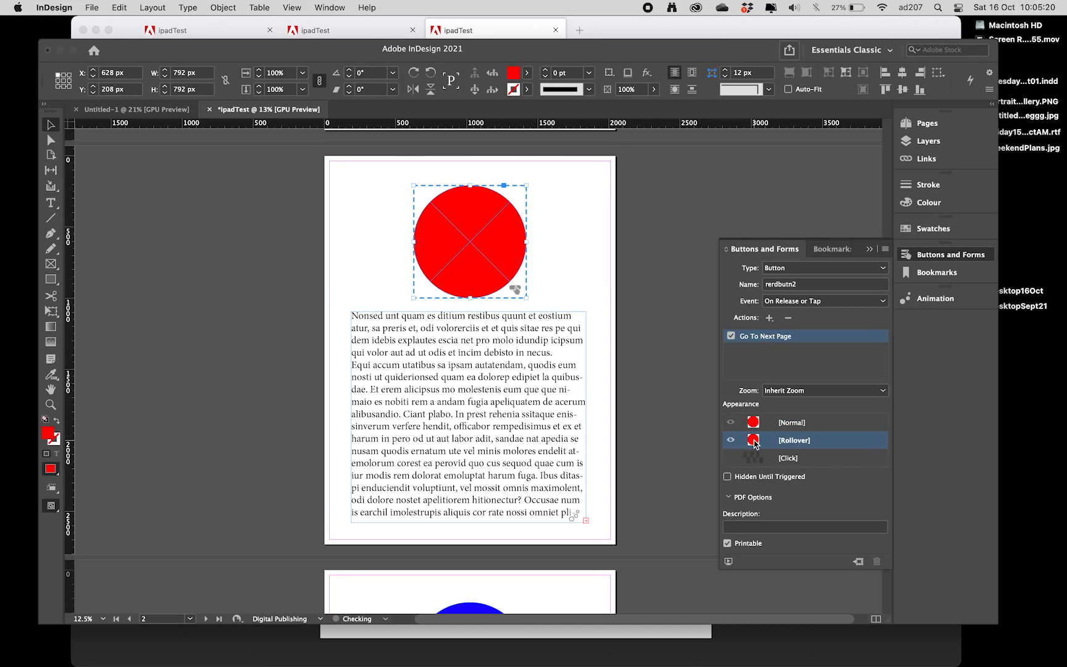
{"action": "left_click", "coordinate": [755, 425]}
{"action": "left_click", "coordinate": [756, 441]}
{"action": "left_click", "coordinate": [753, 460]}
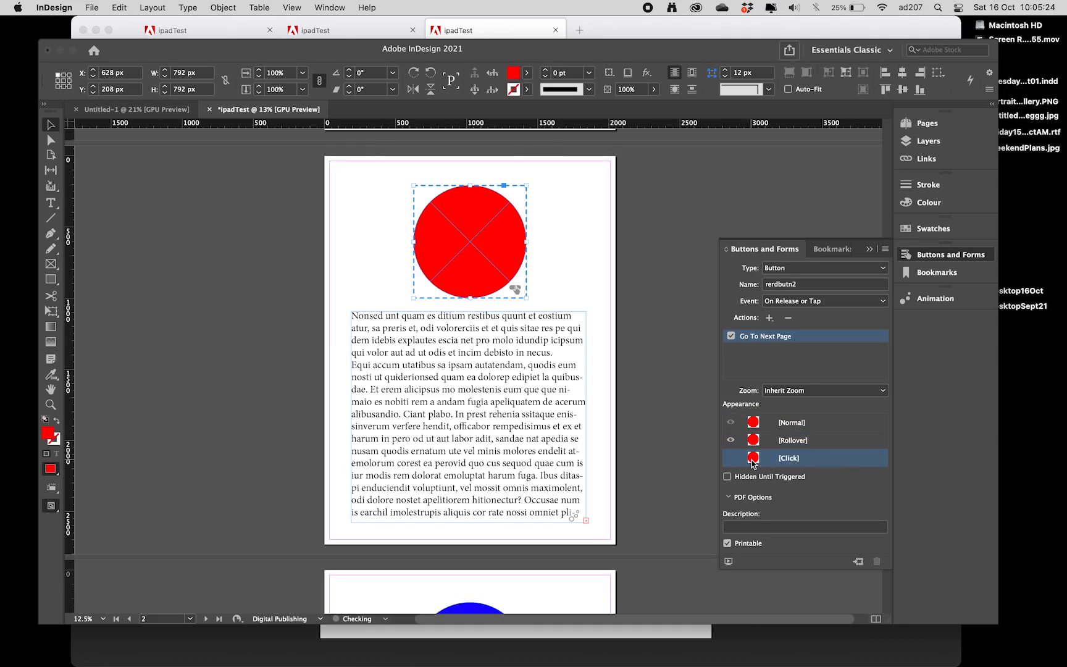
{"action": "left_click", "coordinate": [755, 440]}
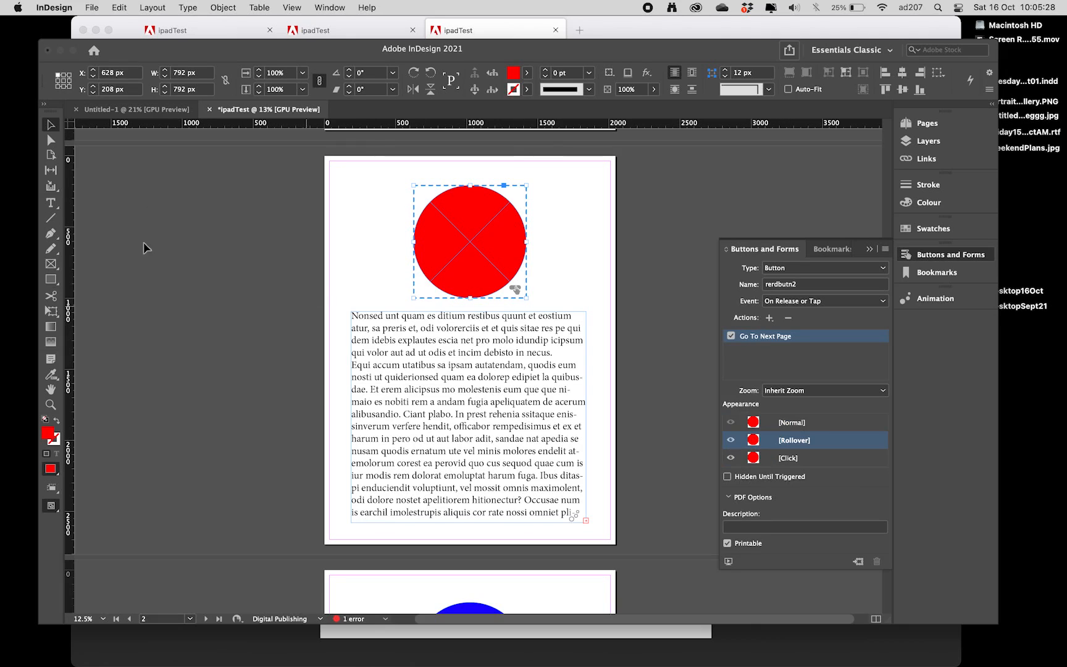
Step: Fill the circle in the button's Rollover appearance with RGB Magenta
{"action": "left_click", "coordinate": [52, 141]}
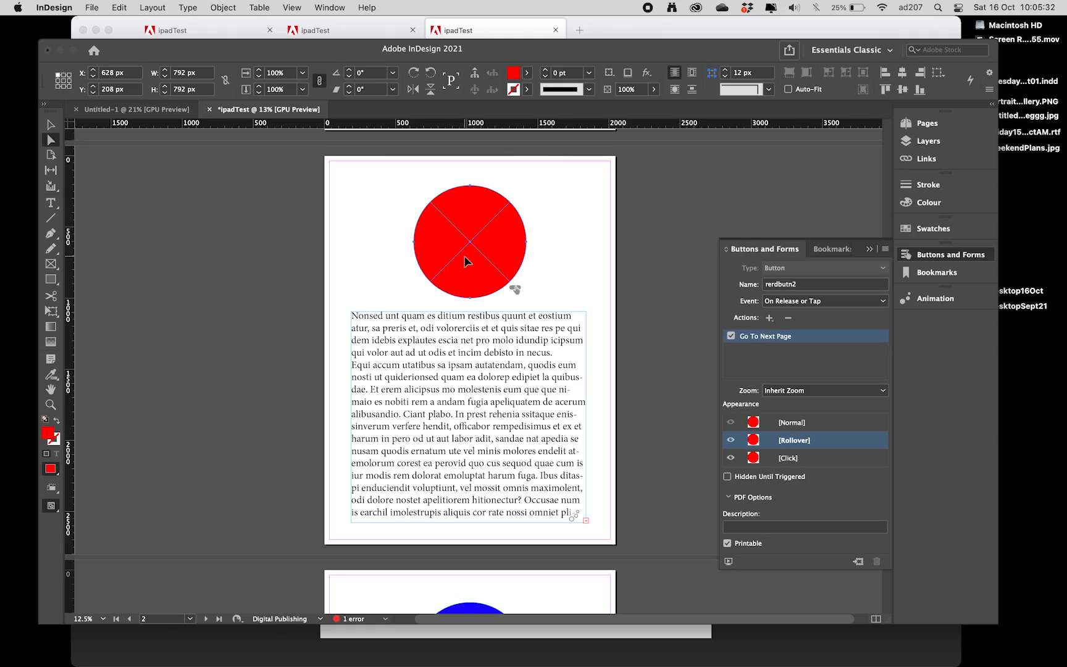
{"action": "left_click", "coordinate": [752, 442]}
{"action": "left_click", "coordinate": [504, 251]}
{"action": "left_click", "coordinate": [526, 74]}
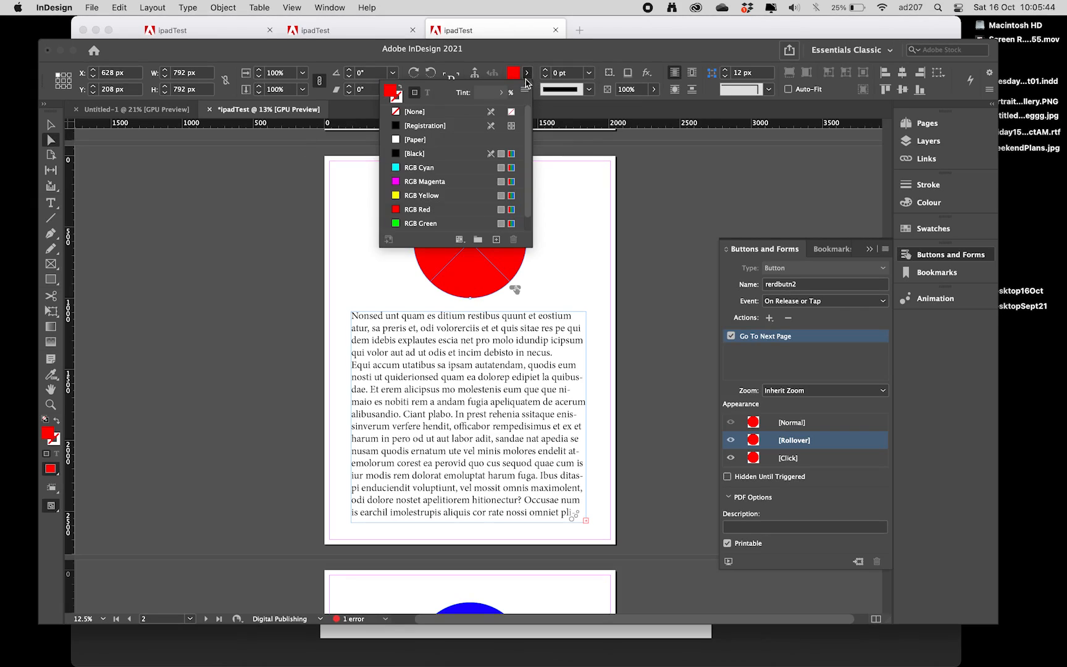
{"action": "left_click", "coordinate": [431, 182]}
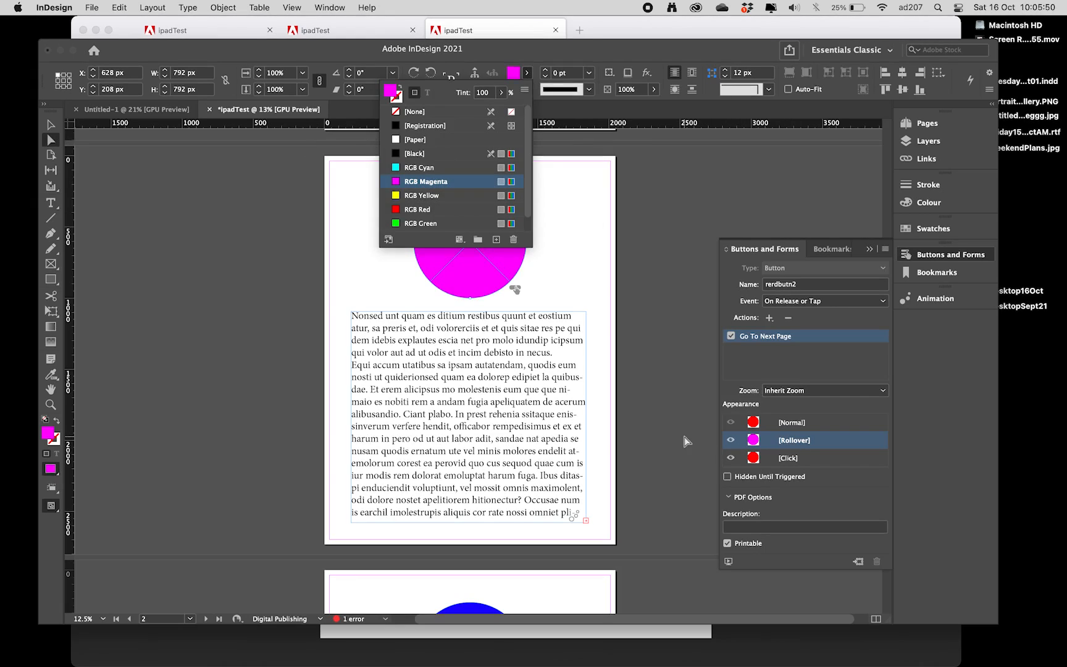
{"action": "left_click", "coordinate": [716, 437]}
{"action": "left_click", "coordinate": [520, 254]}
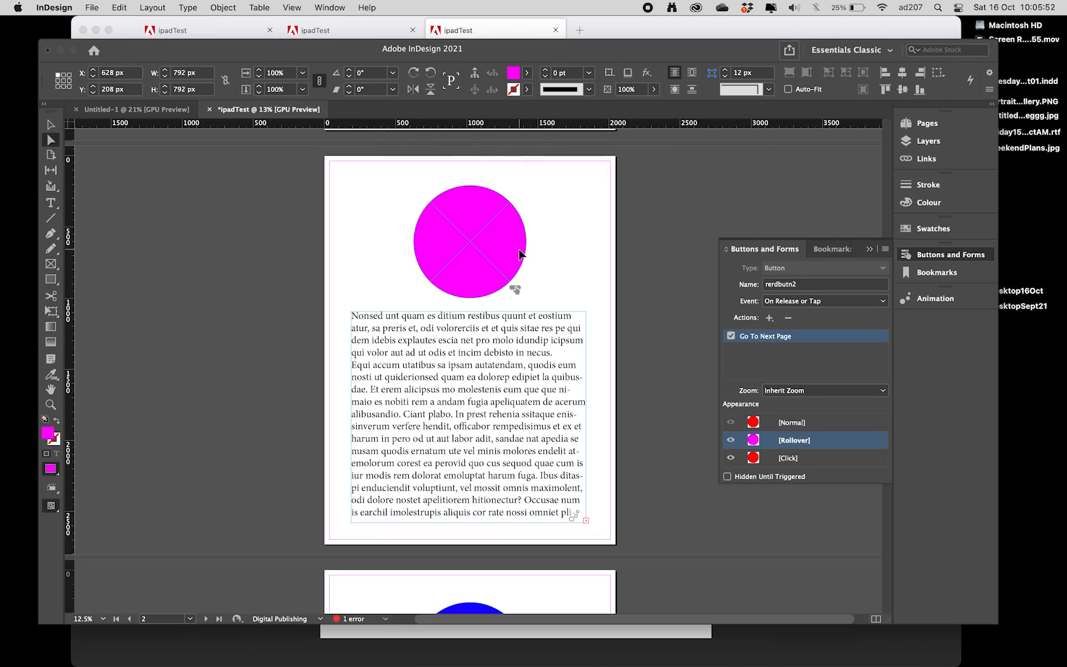
Step: Shrink the circle in the button's Click appearance around its centre to about 390 × 390 px
{"action": "left_click", "coordinate": [755, 459]}
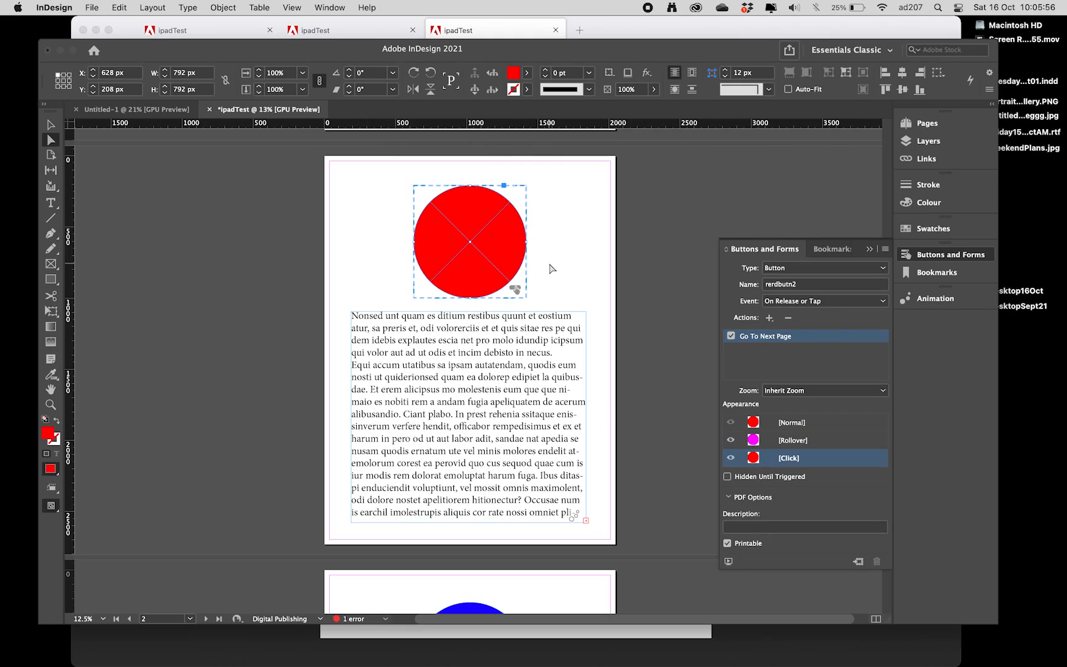
{"action": "left_click", "coordinate": [574, 270]}
{"action": "left_click", "coordinate": [515, 262]}
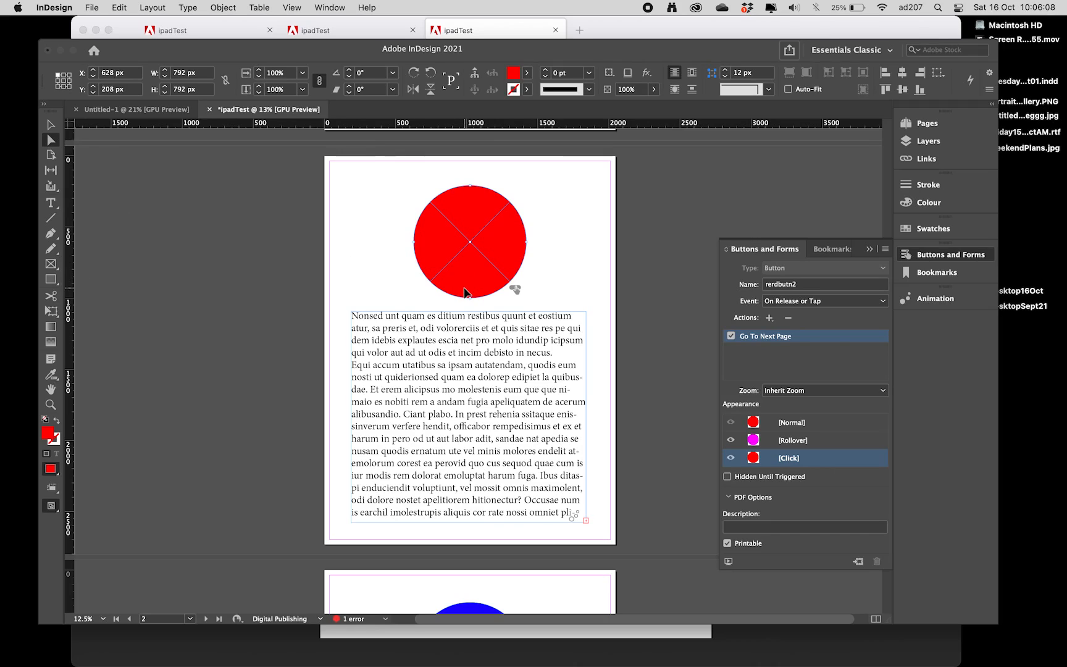
{"action": "left_click", "coordinate": [51, 124]}
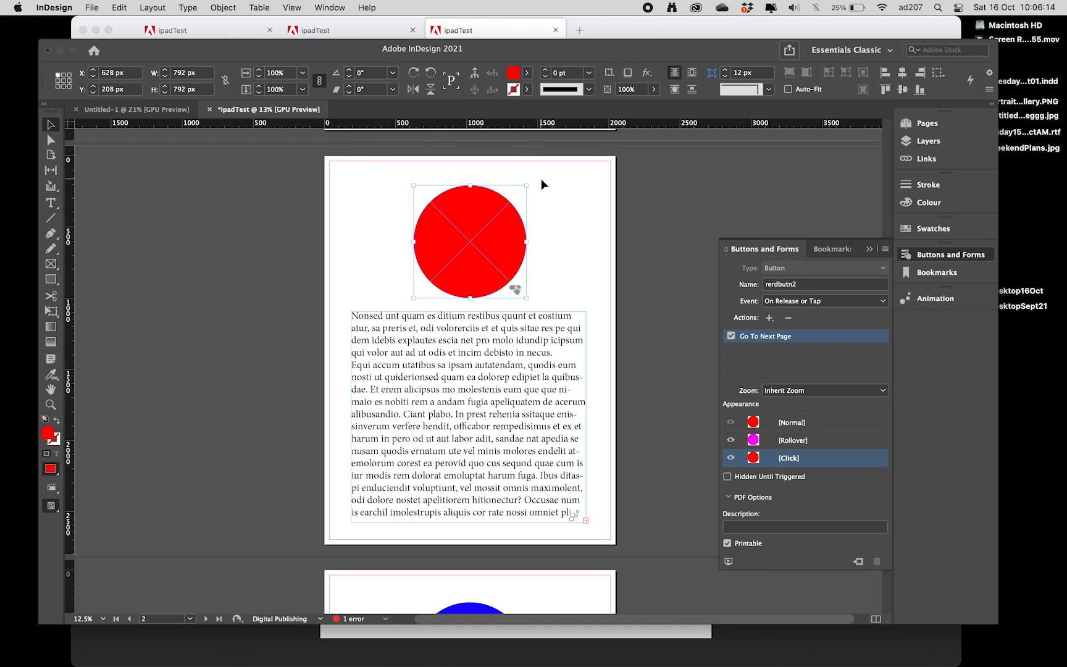
{"action": "left_click_drag", "start_coordinate": [525, 185], "coordinate": [498, 214]}
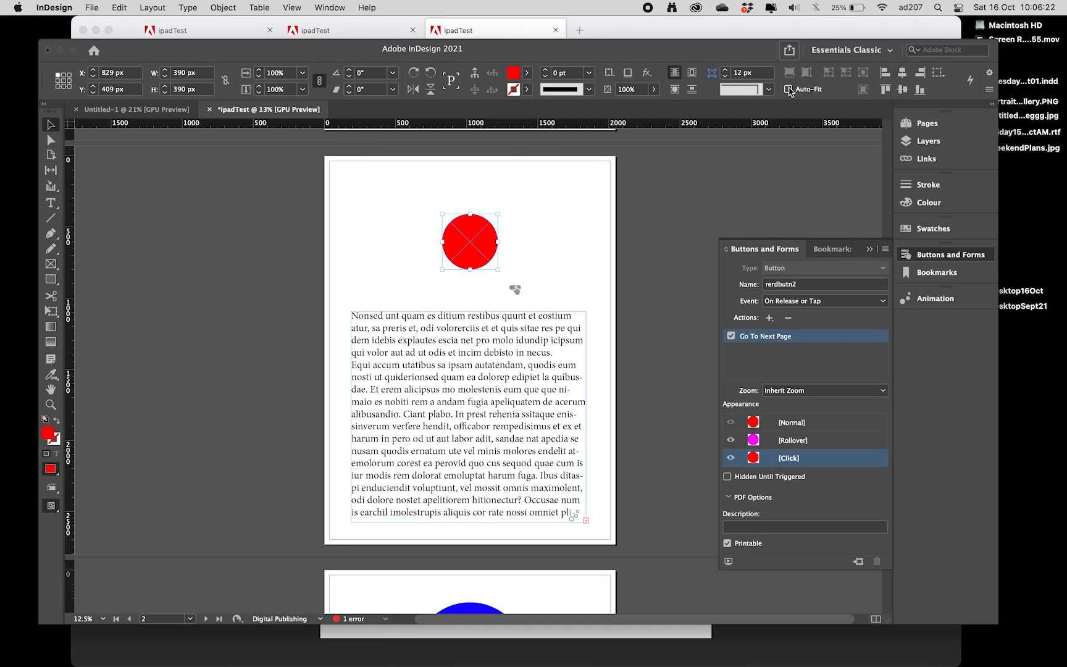
Step: Publish the document online as a confirmed update of the existing ipadTest publication
{"action": "left_click", "coordinate": [790, 50]}
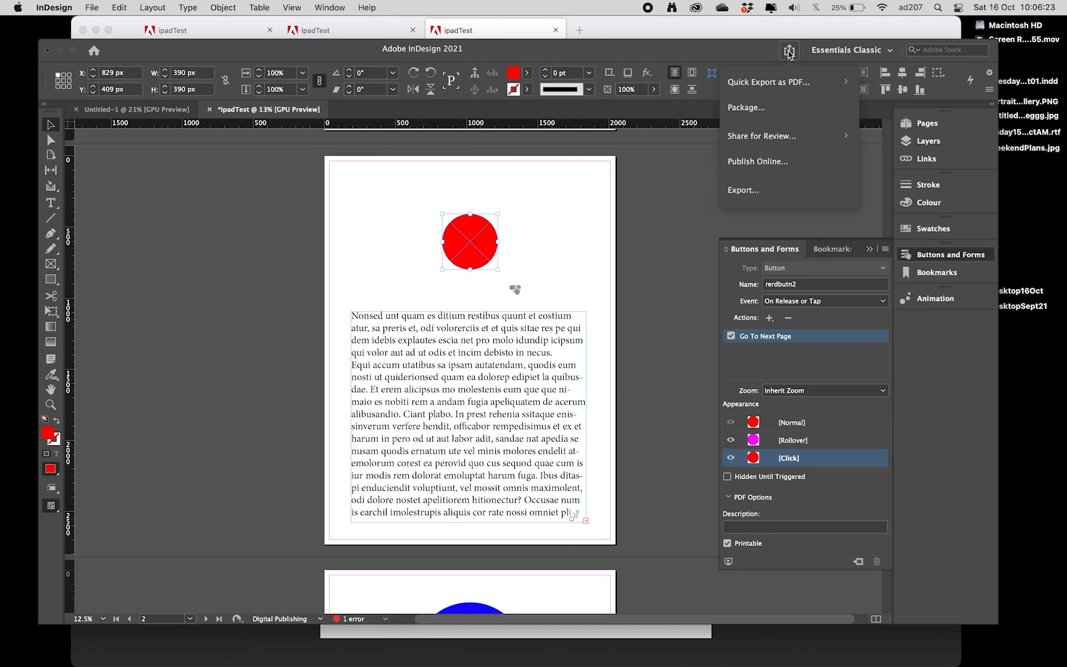
{"action": "left_click", "coordinate": [752, 171]}
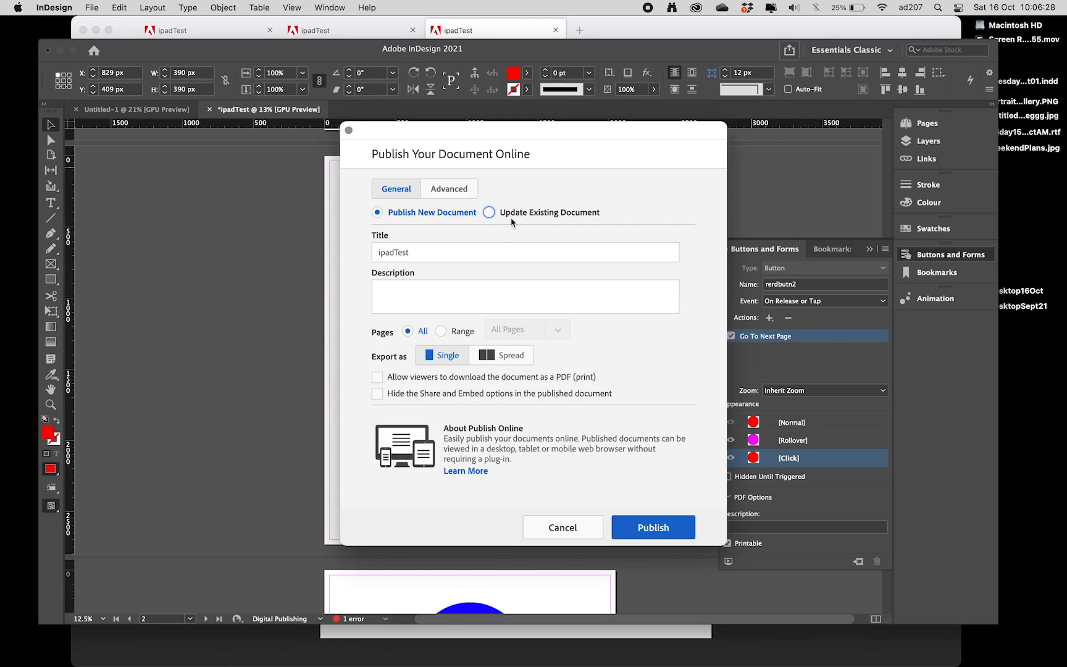
{"action": "left_click", "coordinate": [512, 219]}
{"action": "left_click", "coordinate": [658, 525]}
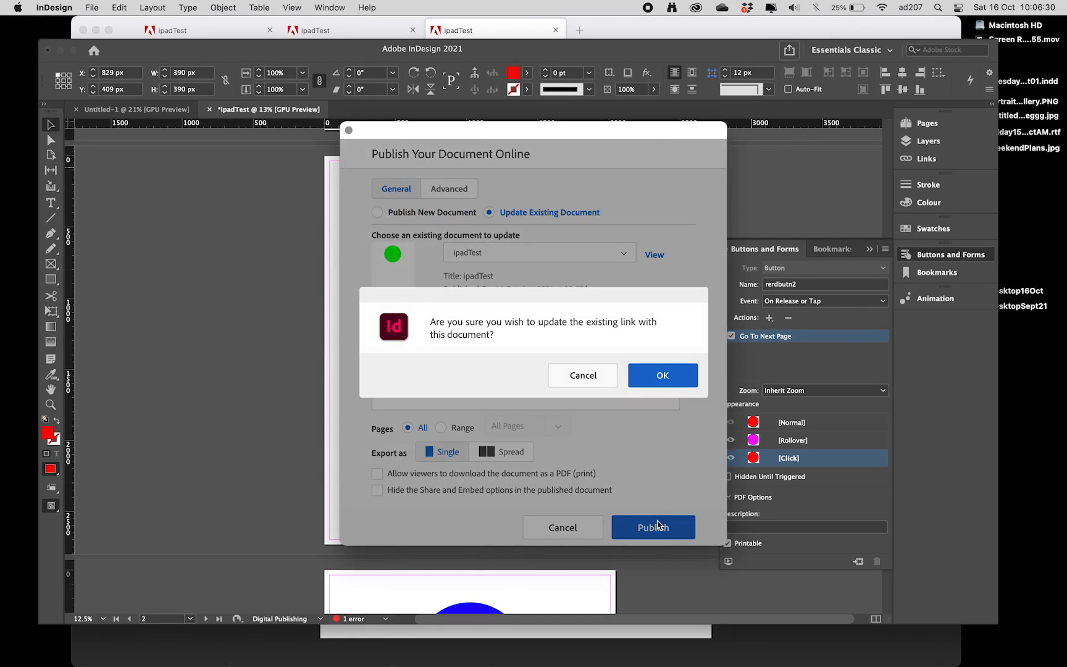
{"action": "left_click", "coordinate": [663, 373]}
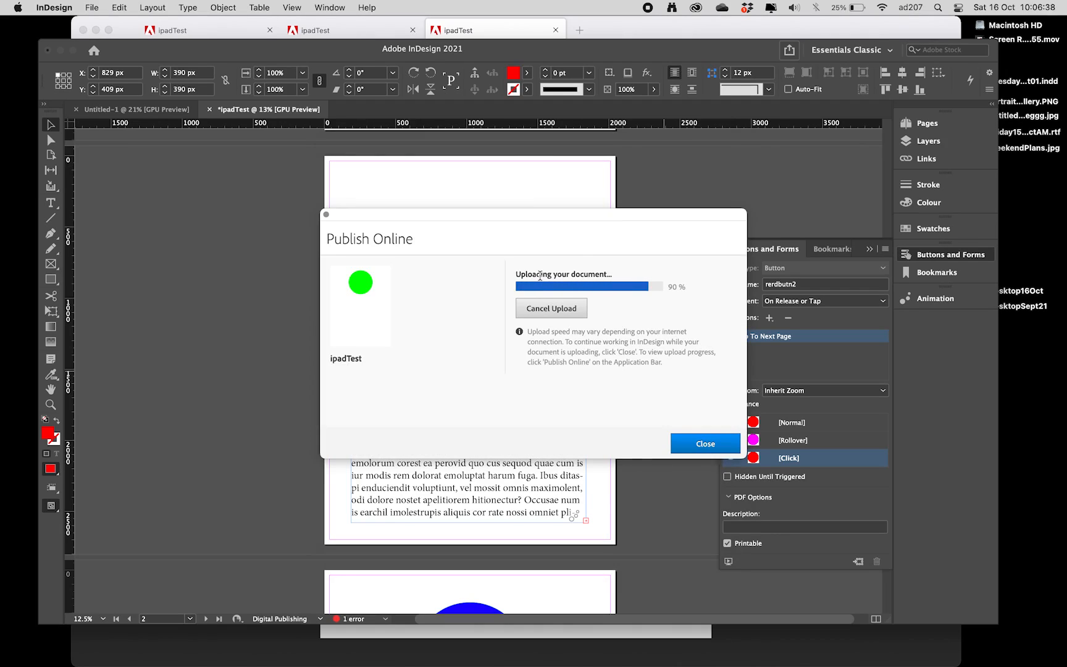
Step: View the published document in Firefox and test the green and red circle buttons through to page 3
{"action": "left_click", "coordinate": [549, 300]}
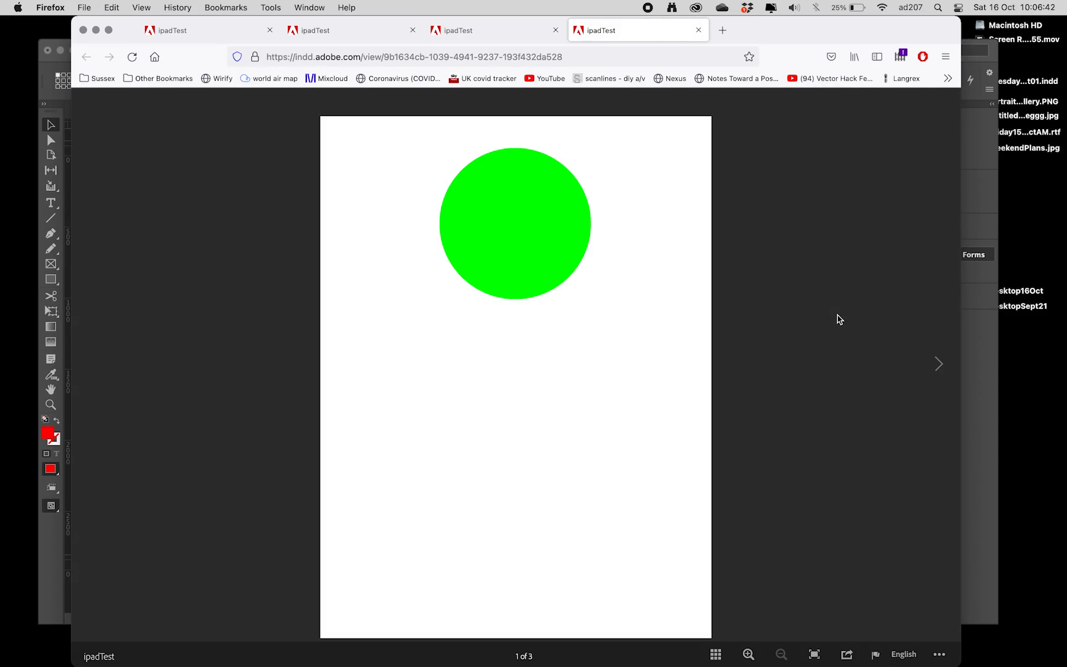
{"action": "left_click", "coordinate": [524, 216]}
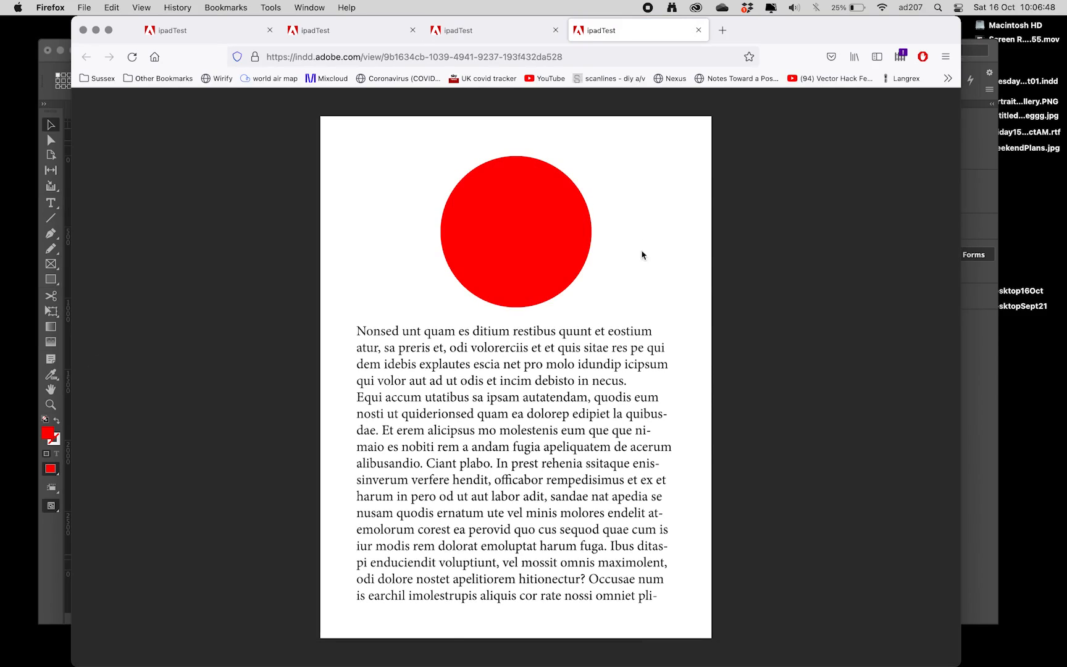
{"action": "left_click", "coordinate": [515, 233]}
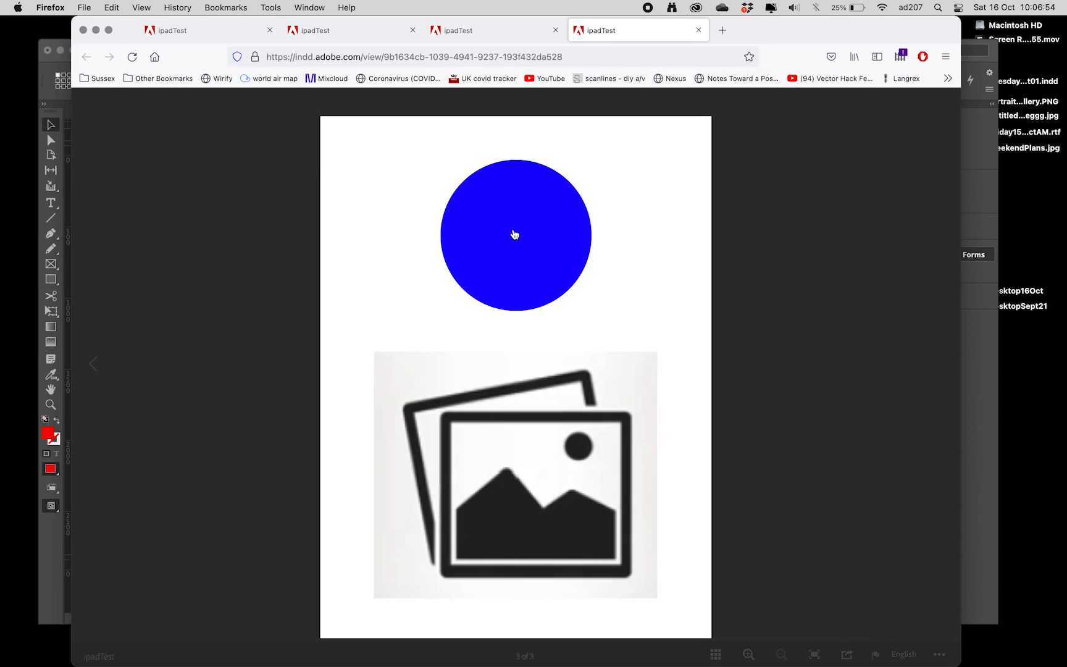
Step: Return to InDesign, update the existing ipadTest publication again with the document, and copy its share URL
{"action": "key", "text": "super+Tab"}
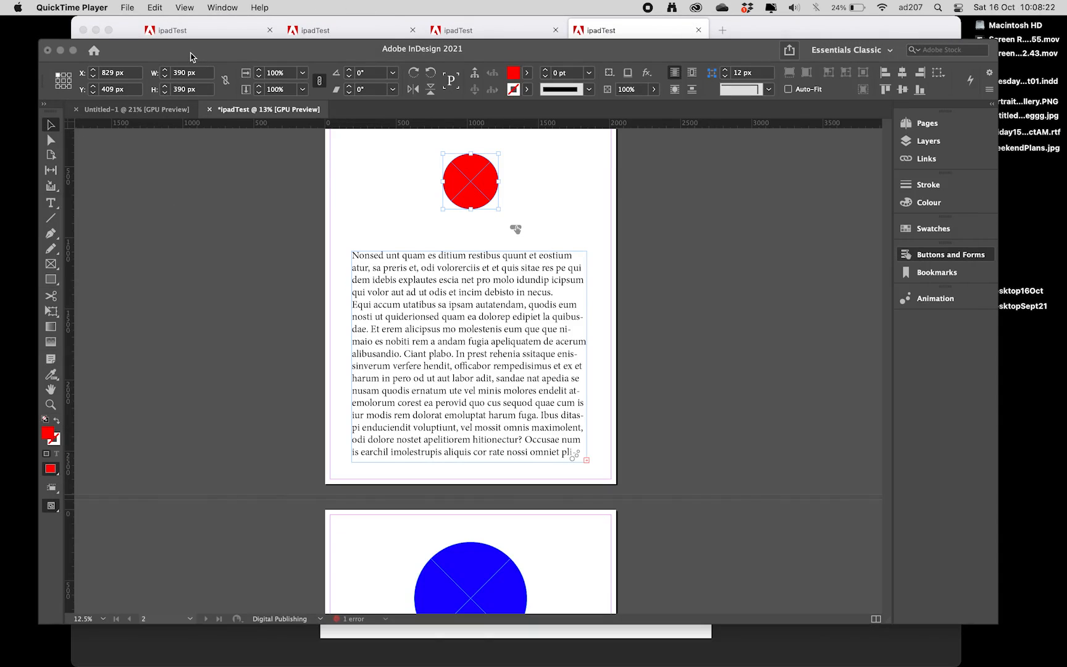
{"action": "left_click", "coordinate": [191, 57]}
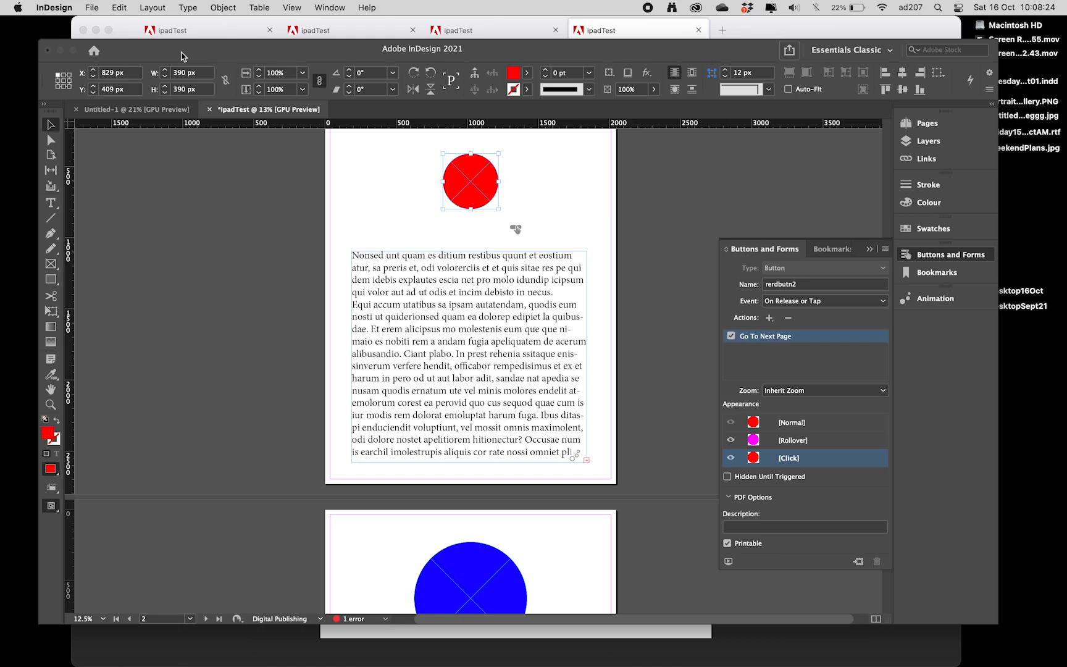
{"action": "left_click", "coordinate": [788, 52]}
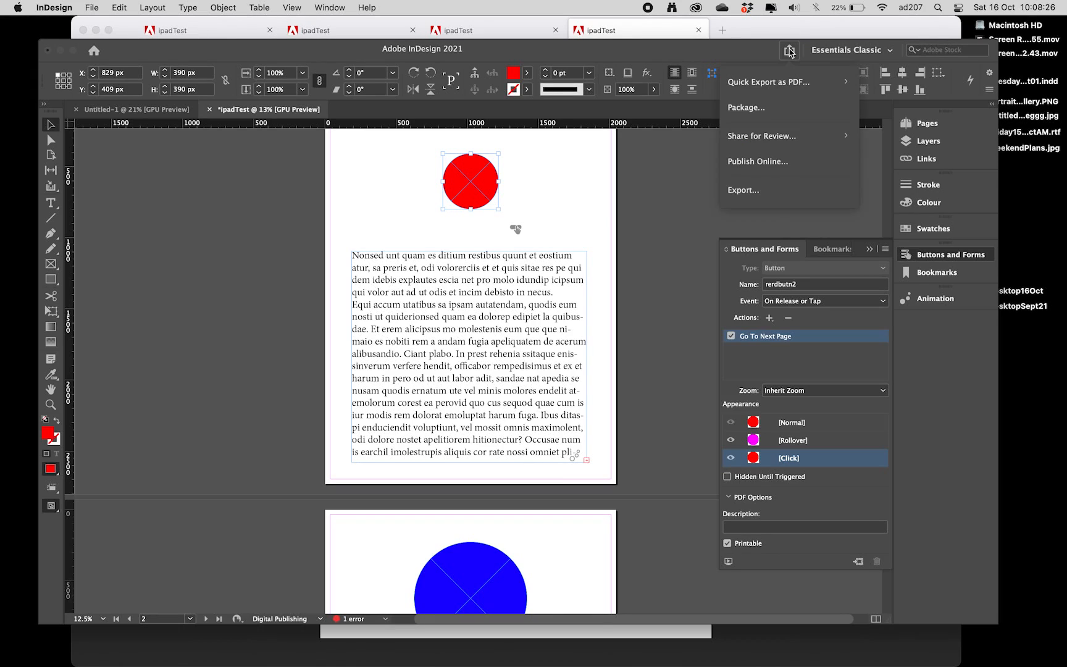
{"action": "left_click", "coordinate": [792, 161]}
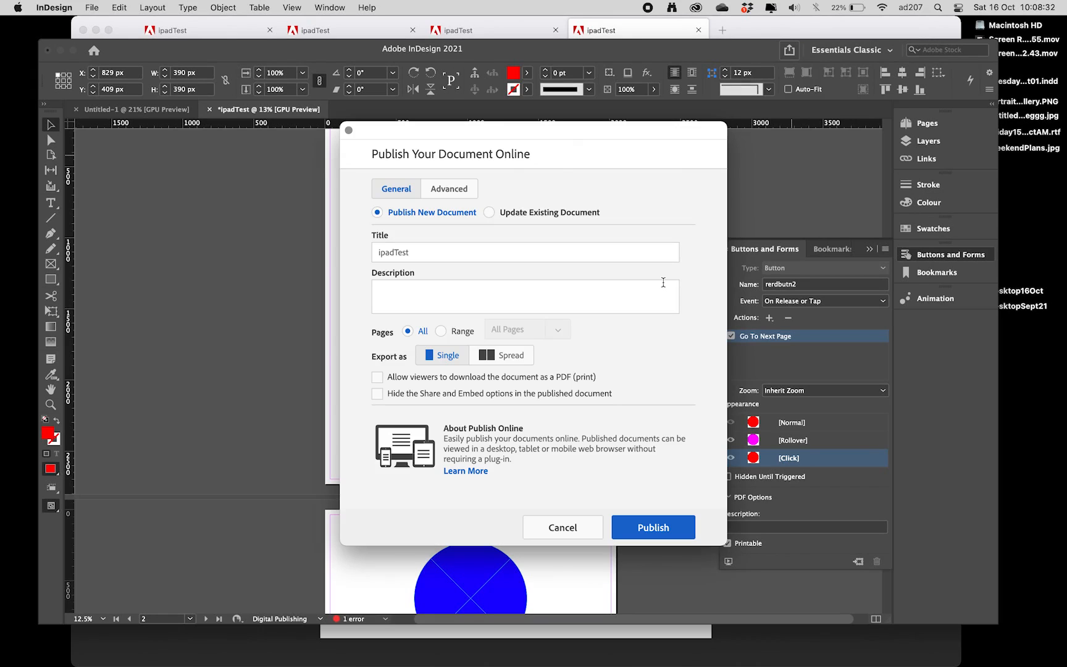
{"action": "left_click", "coordinate": [490, 213]}
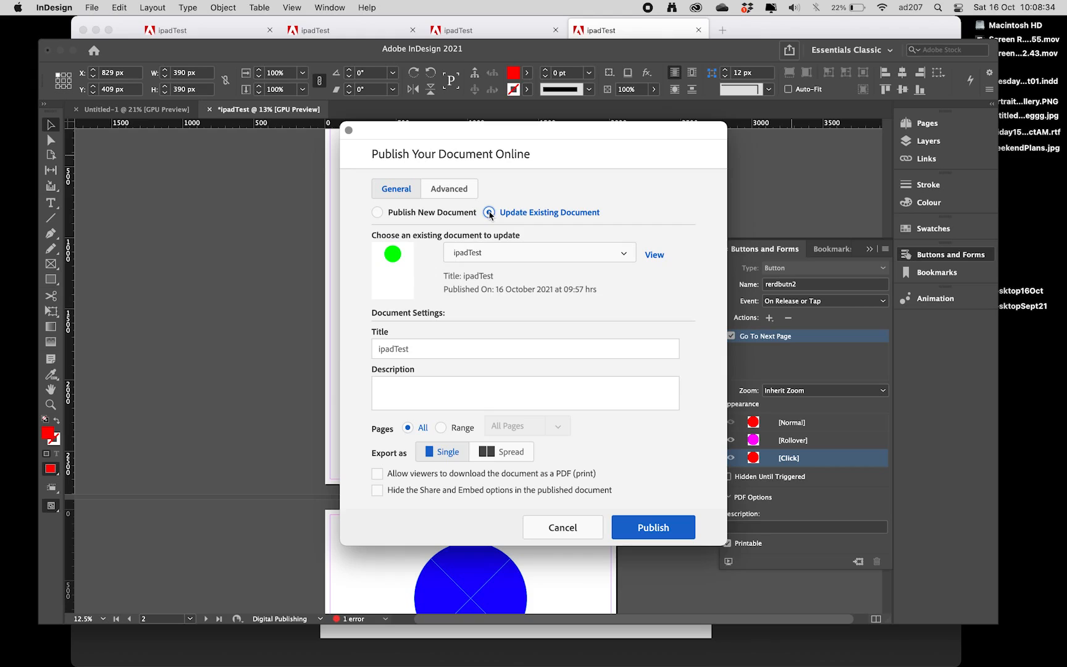
{"action": "left_click", "coordinate": [651, 528]}
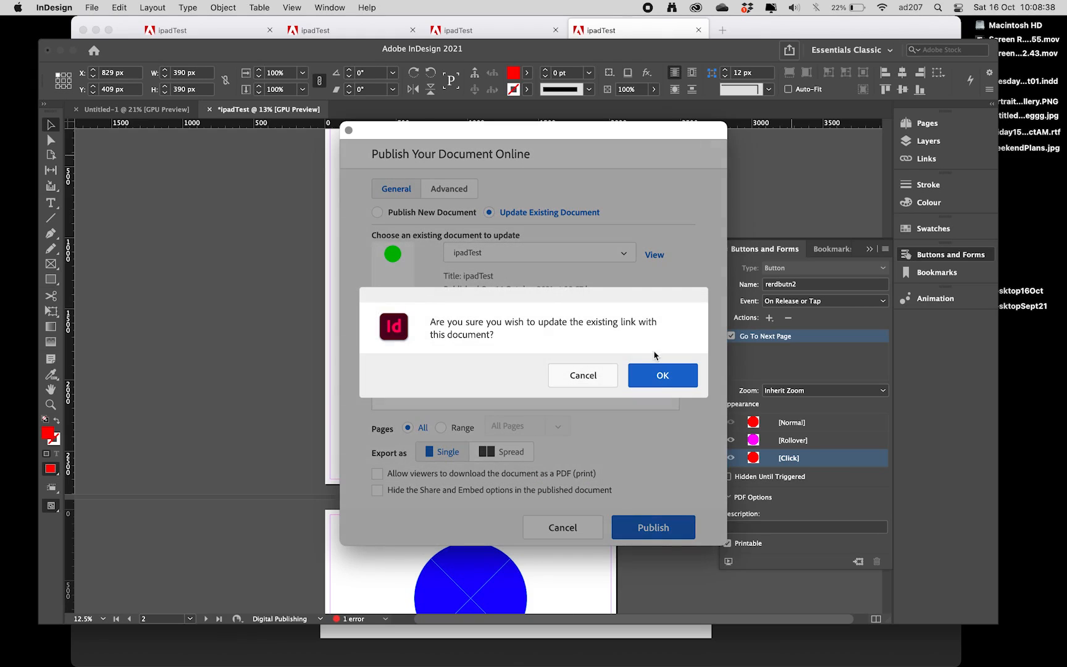
{"action": "left_click", "coordinate": [659, 380]}
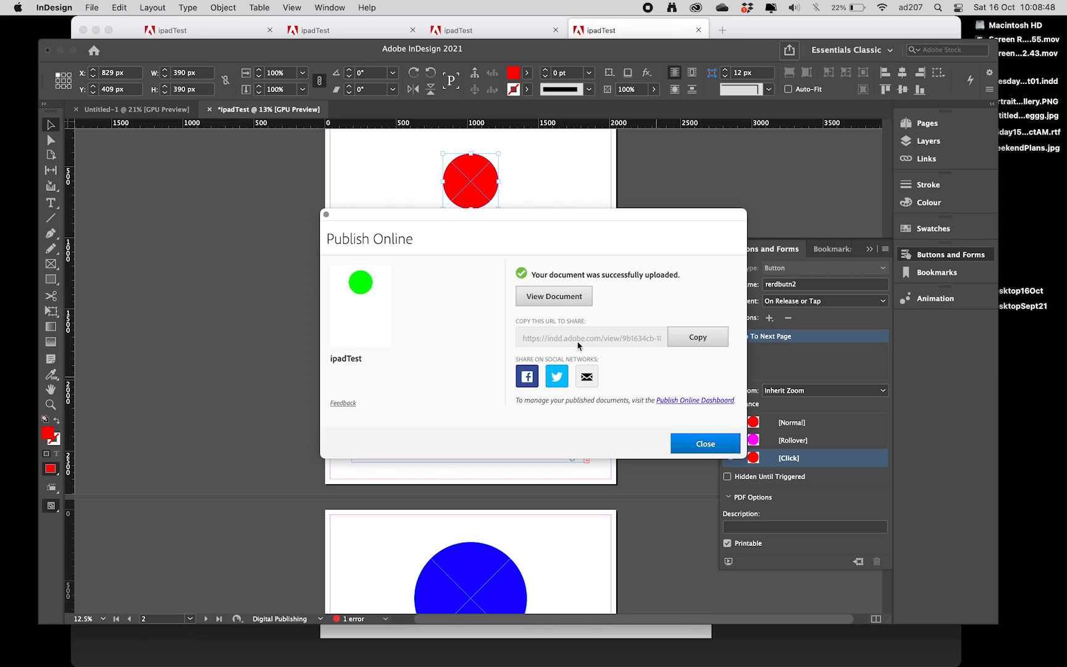
{"action": "left_click", "coordinate": [693, 342]}
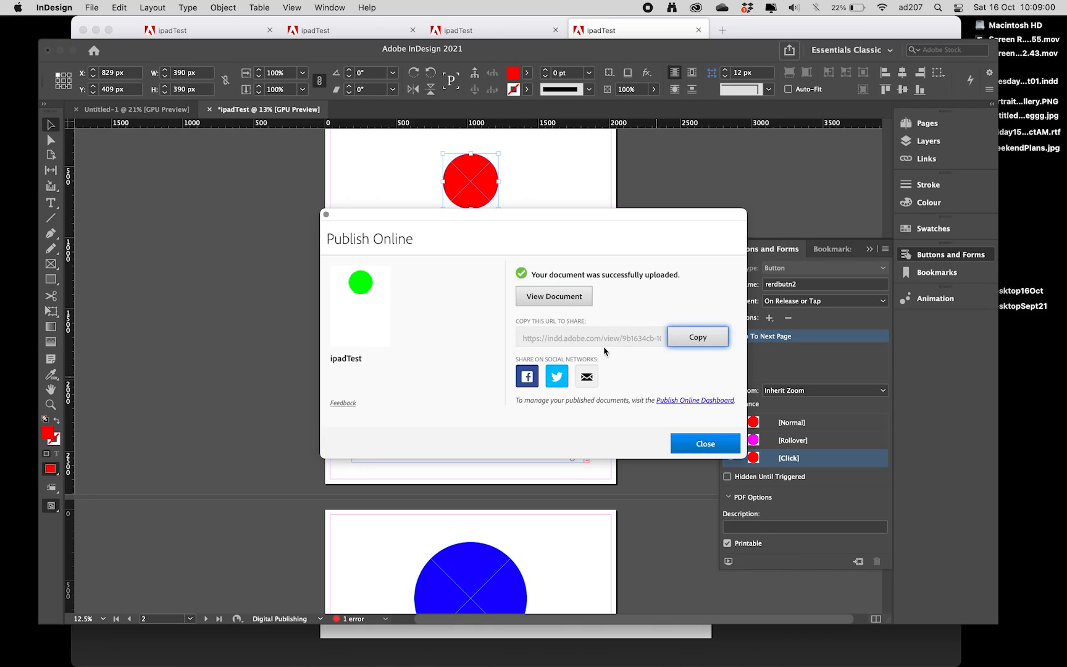
{"action": "left_click", "coordinate": [706, 444]}
Step: Set up an export of the document to the Desktop as ipadTest.pdf in Adobe PDF (Interactive) format
{"action": "left_click", "coordinate": [92, 8]}
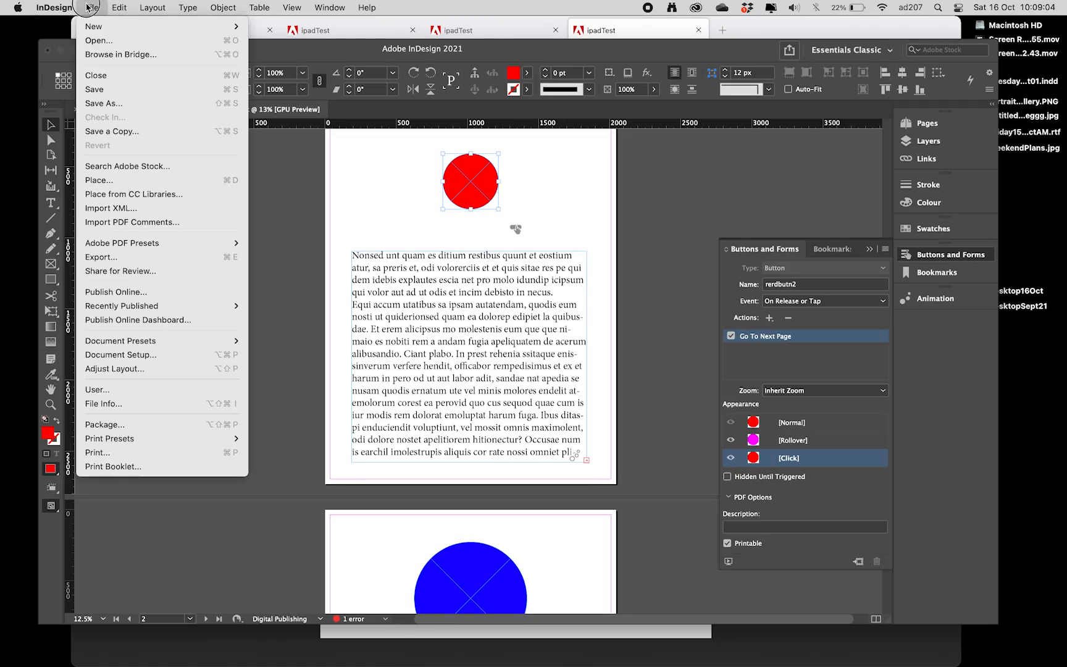
{"action": "left_click", "coordinate": [92, 7]}
{"action": "left_click", "coordinate": [789, 49]}
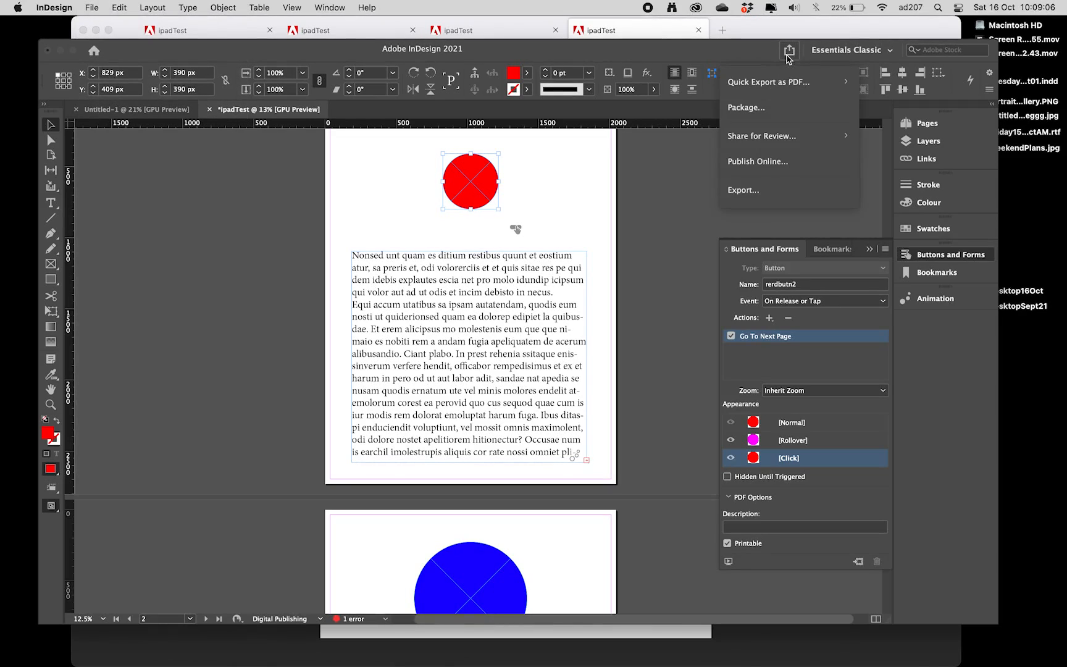
{"action": "left_click", "coordinate": [750, 186]}
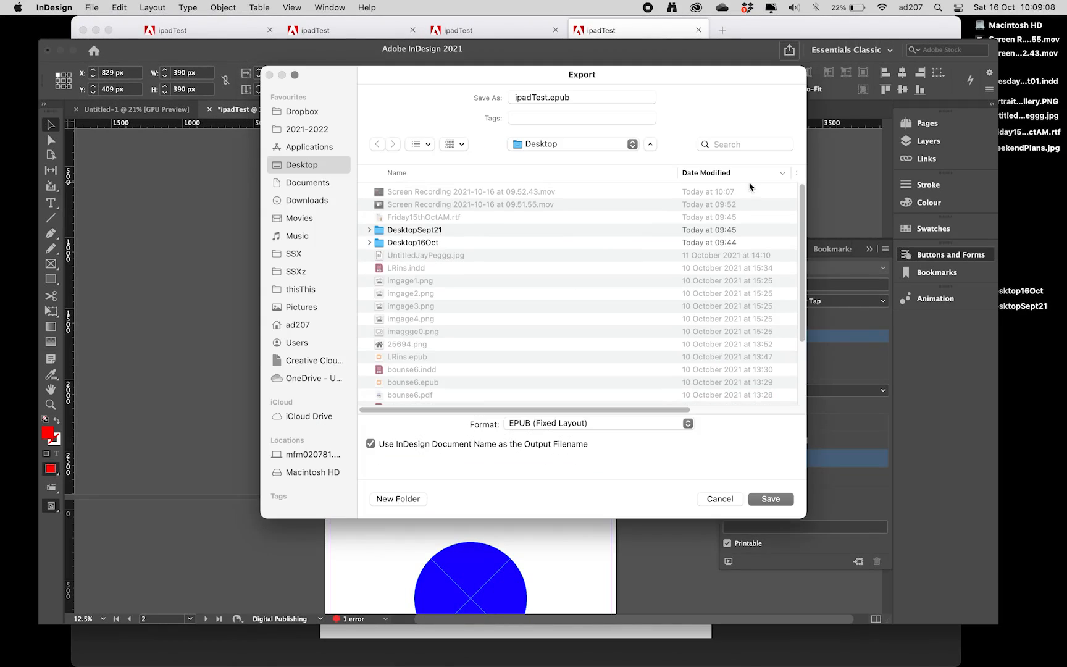
{"action": "left_click", "coordinate": [600, 425]}
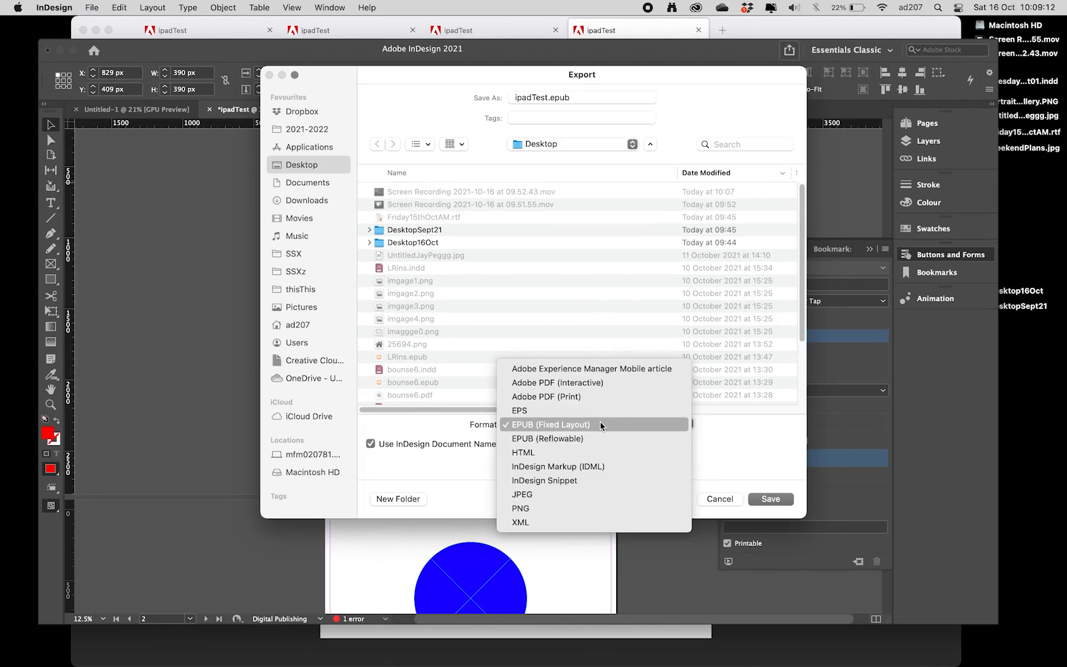
{"action": "left_click", "coordinate": [616, 386]}
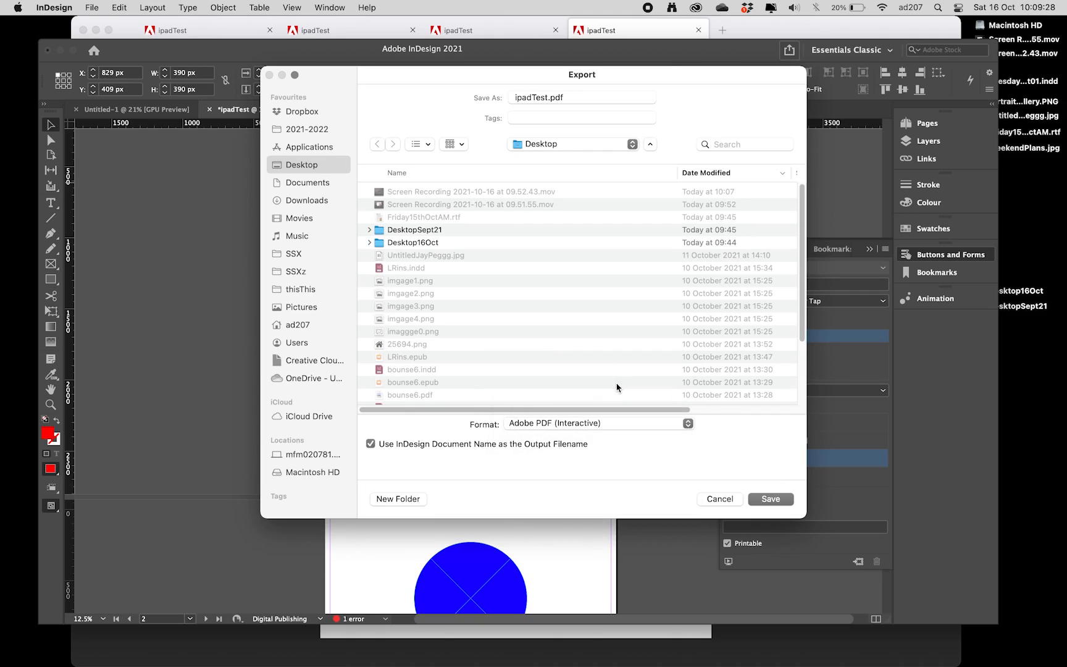
{"action": "left_click", "coordinate": [771, 499]}
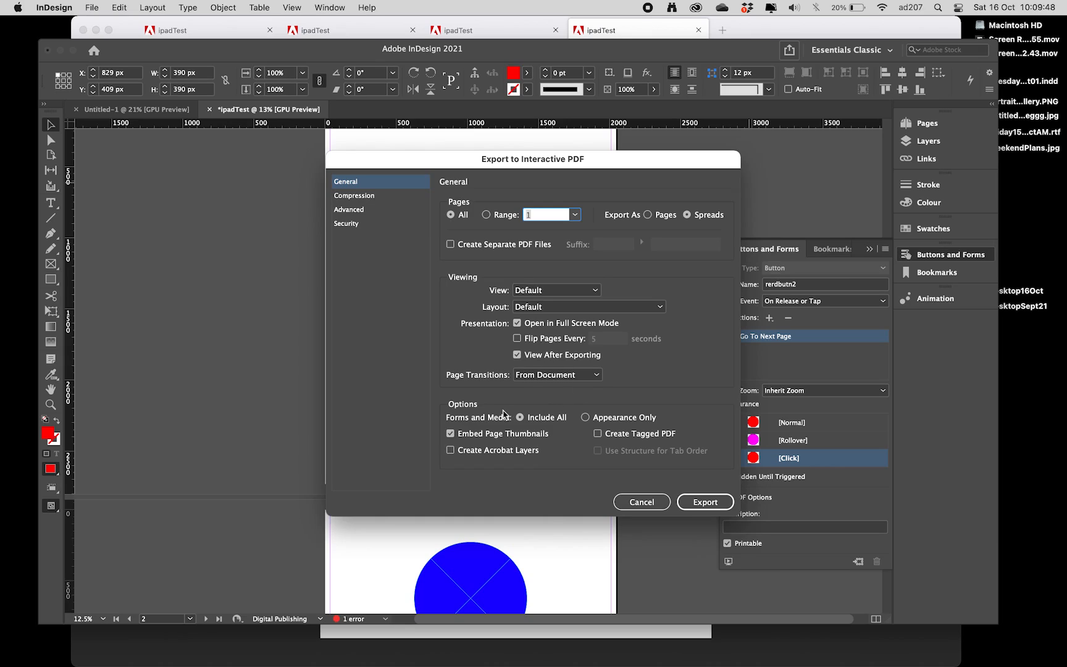
Step: Review the compression, advanced and security options and export all pages as the interactive PDF despite the overset text
{"action": "left_click", "coordinate": [357, 196]}
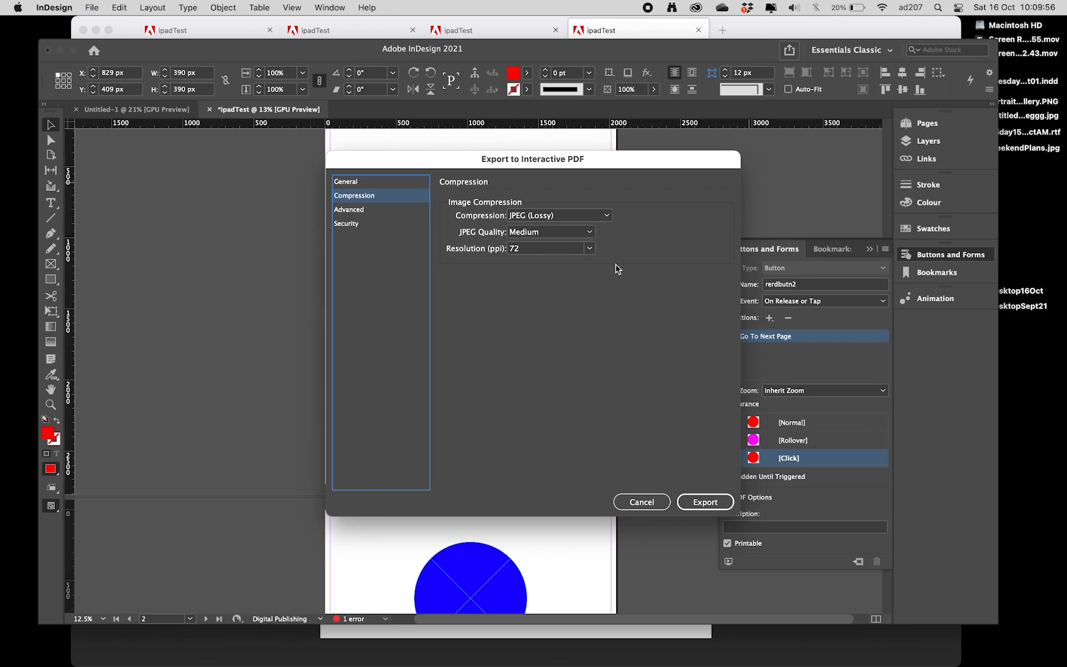
{"action": "left_click", "coordinate": [361, 209]}
{"action": "left_click", "coordinate": [364, 223]}
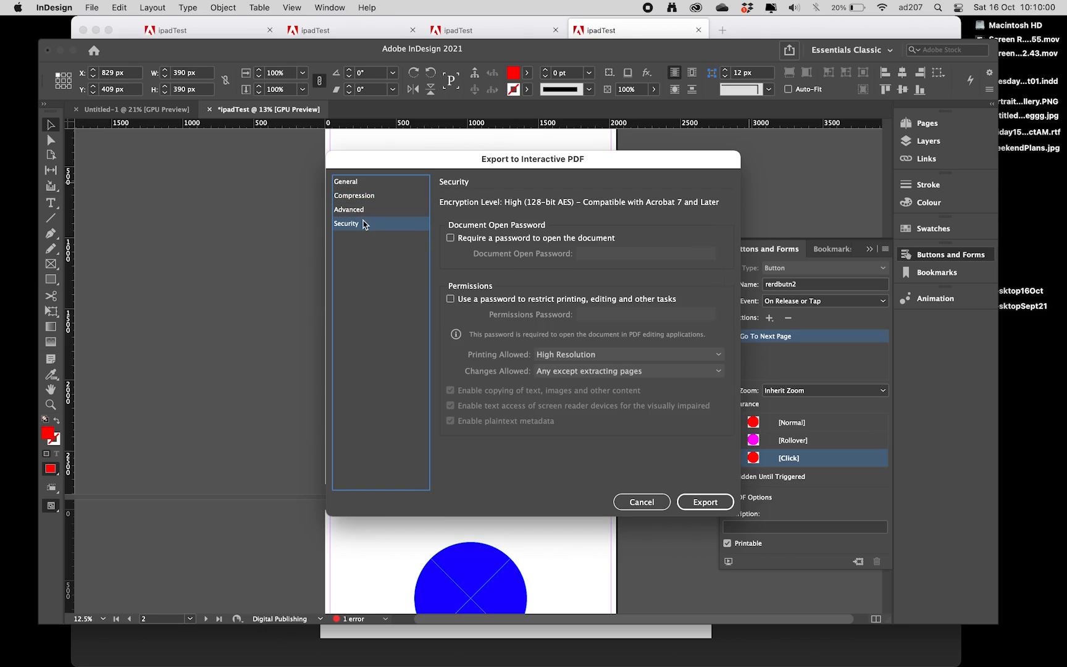
{"action": "left_click", "coordinate": [703, 502]}
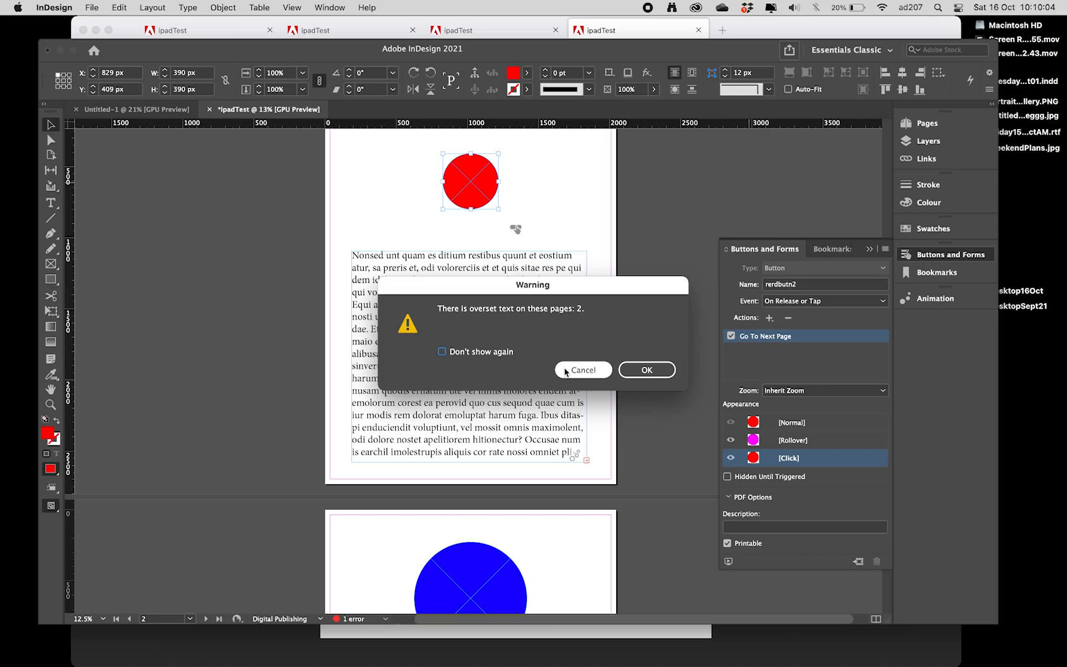
{"action": "left_click", "coordinate": [648, 370]}
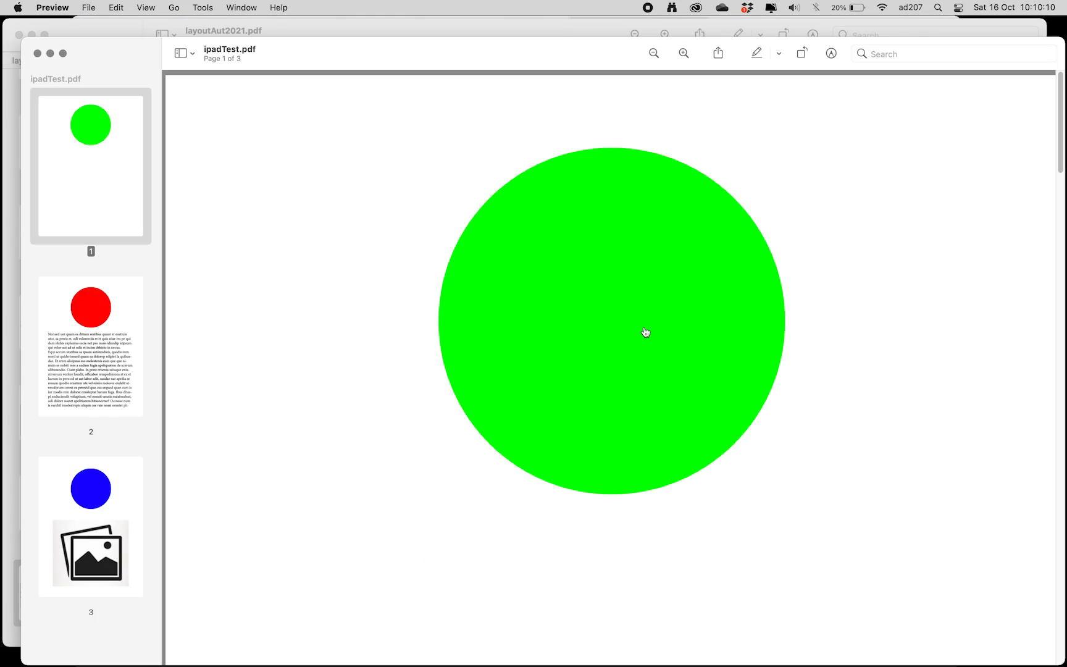
Step: Look through all three pages of the exported ipadTest.pdf in Preview, zoomed out to see the page layouts
{"action": "scroll", "coordinate": [646, 332], "scroll_direction": "down", "scroll_amount": 10}
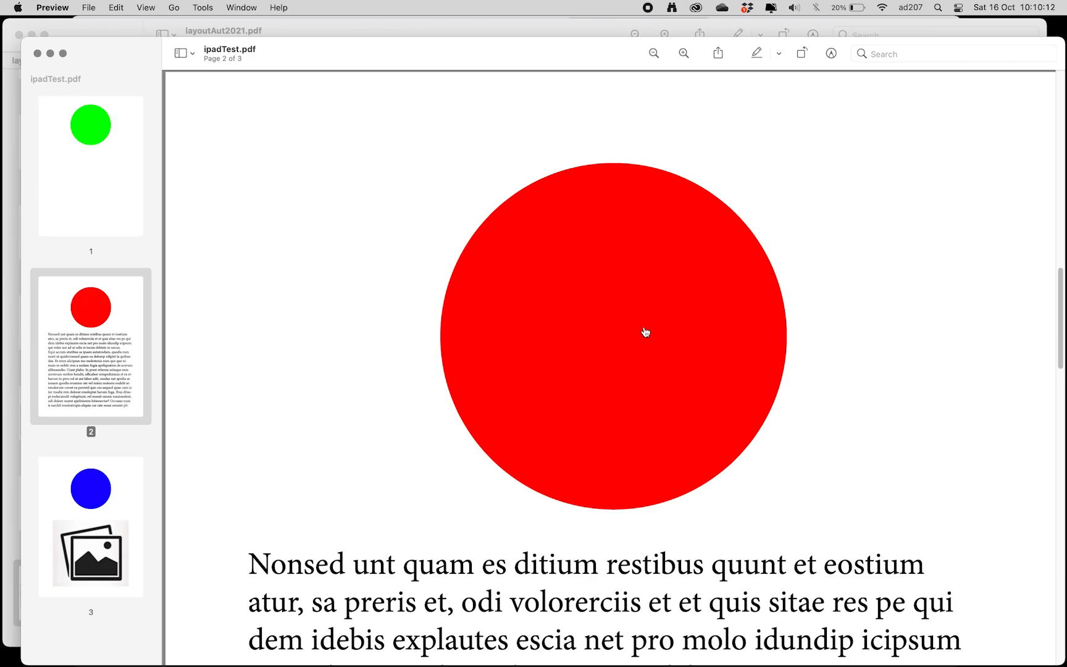
{"action": "scroll", "coordinate": [645, 332], "scroll_direction": "down", "scroll_amount": 5}
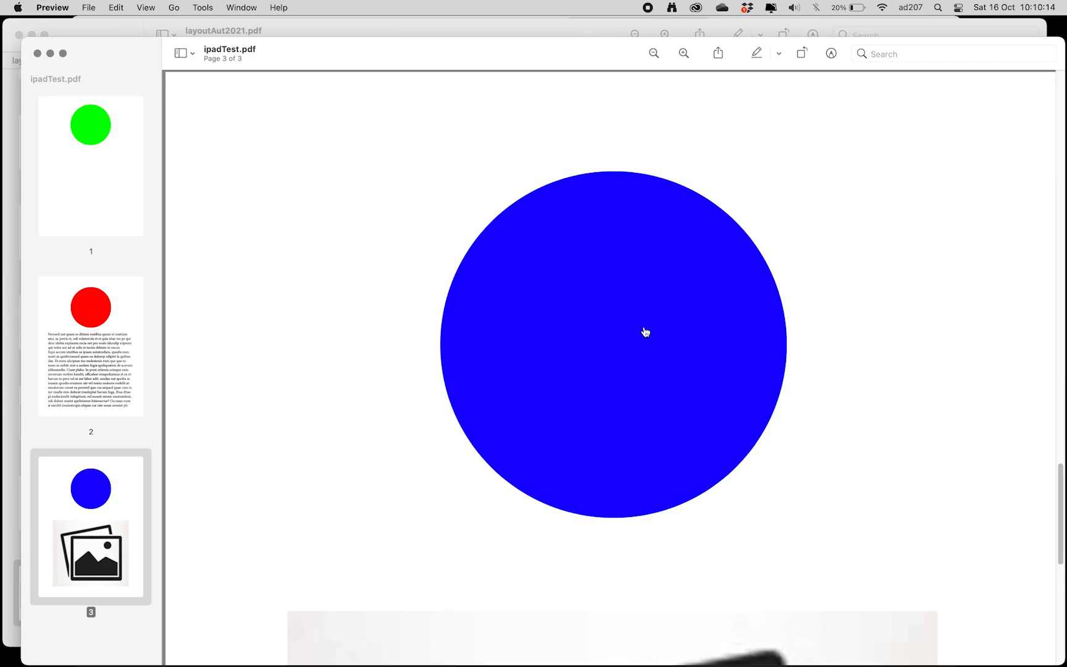
{"action": "scroll", "coordinate": [645, 333], "scroll_direction": "down", "scroll_amount": 3}
{"action": "scroll", "coordinate": [645, 333], "scroll_direction": "up", "scroll_amount": 20}
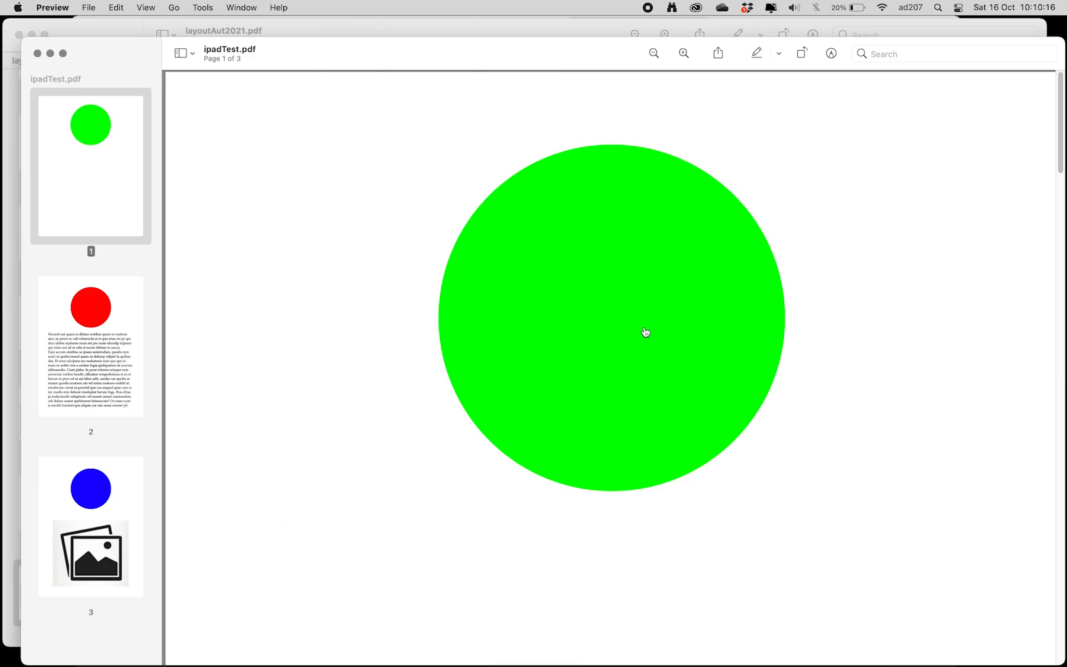
{"action": "key", "text": "super+minus"}
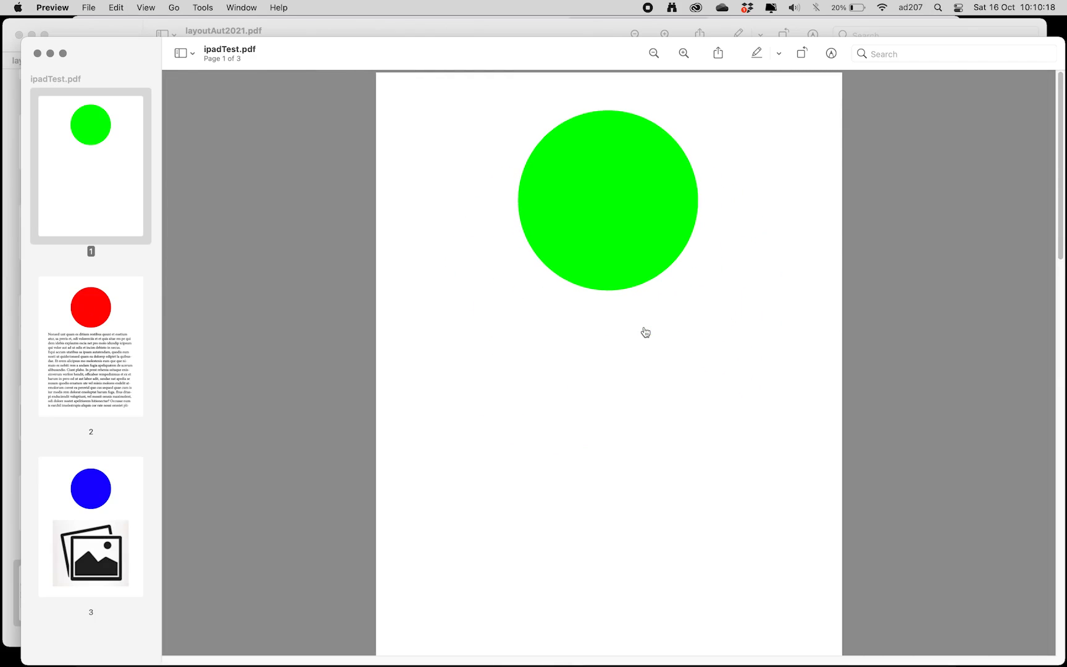
{"action": "scroll", "coordinate": [612, 188], "scroll_direction": "down", "scroll_amount": 3}
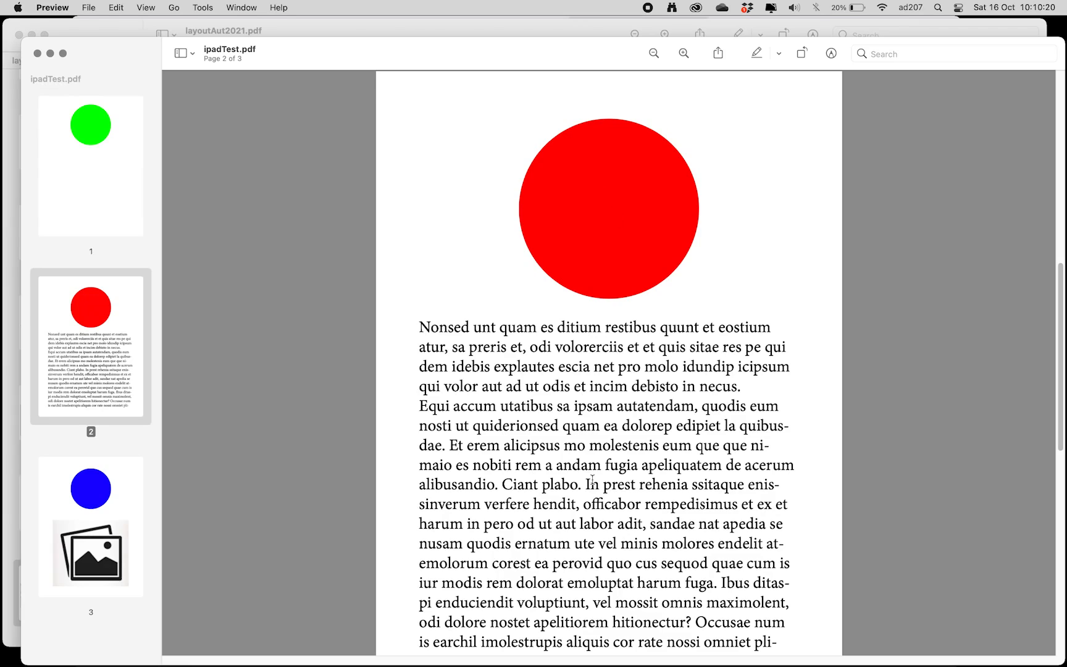
{"action": "scroll", "coordinate": [639, 267], "scroll_direction": "down", "scroll_amount": 3}
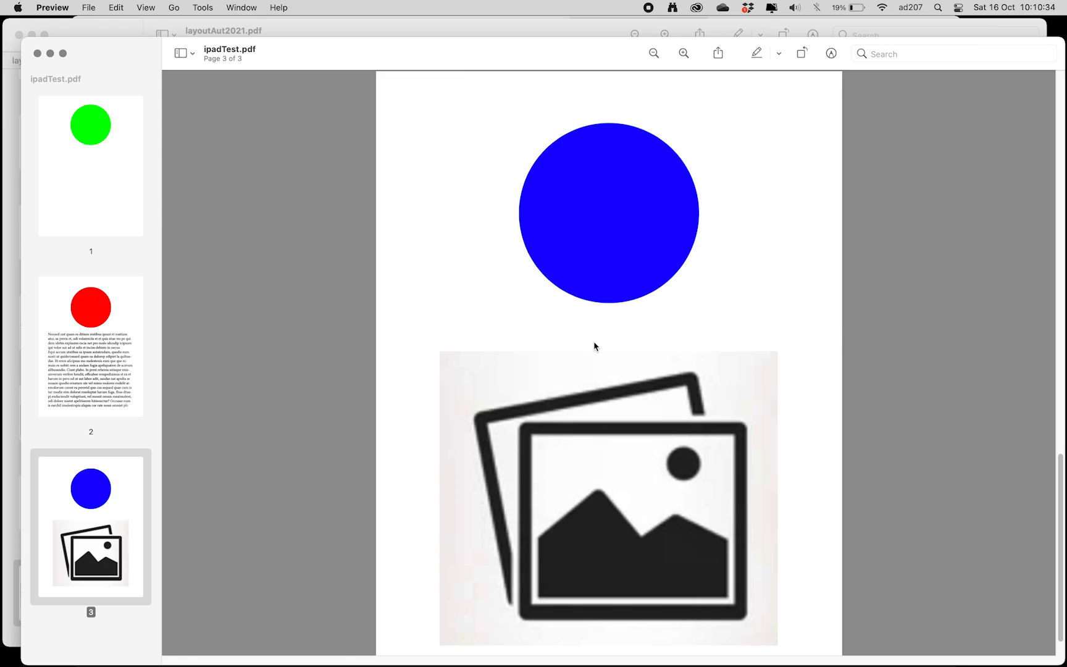
Step: Switch back to InDesign and set up an export of the document to the Desktop as ipadTest.epub in EPUB (Fixed Layout) format
{"action": "key", "text": "super+Tab"}
{"action": "key", "text": "super+Tab"}
{"action": "key", "text": "super+shift+Tab"}
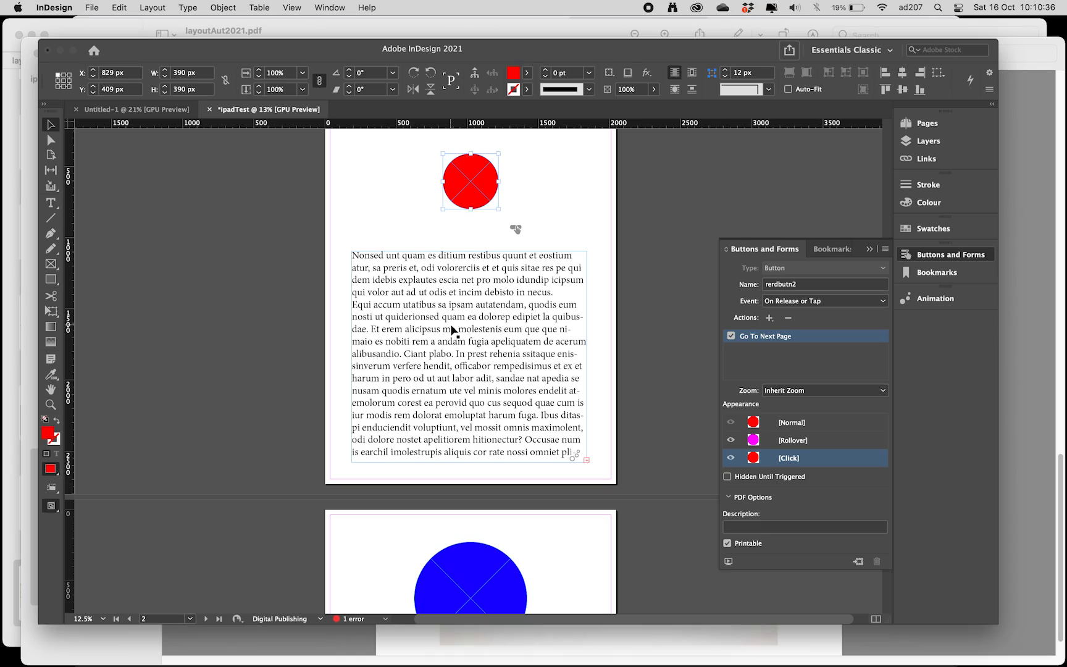
{"action": "left_click", "coordinate": [789, 54]}
{"action": "left_click", "coordinate": [771, 195]}
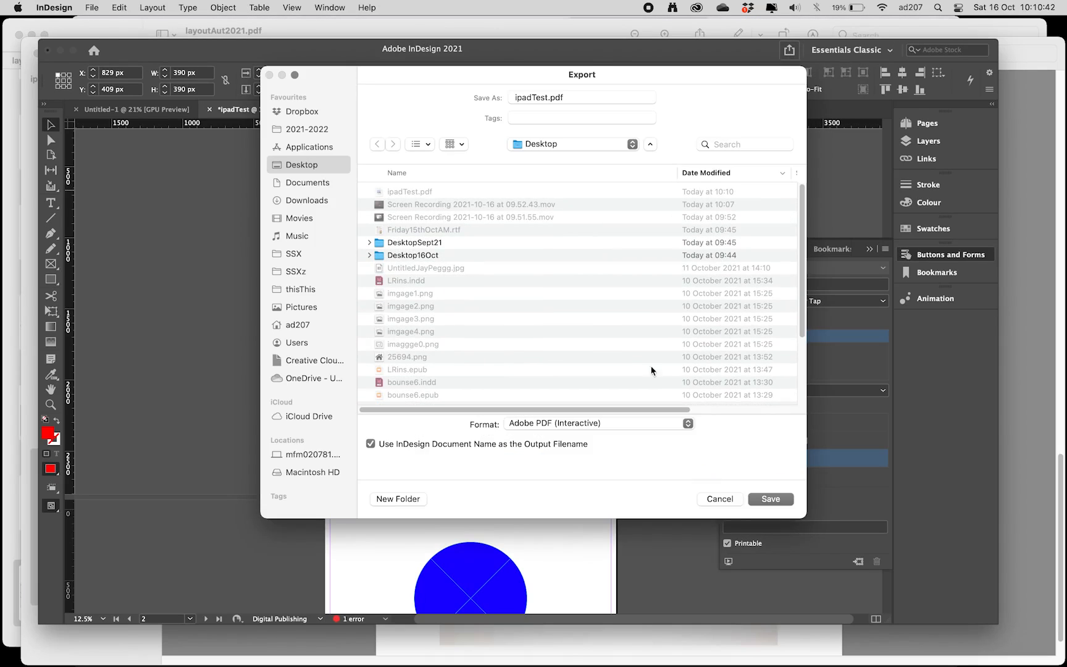
{"action": "left_click", "coordinate": [552, 423]}
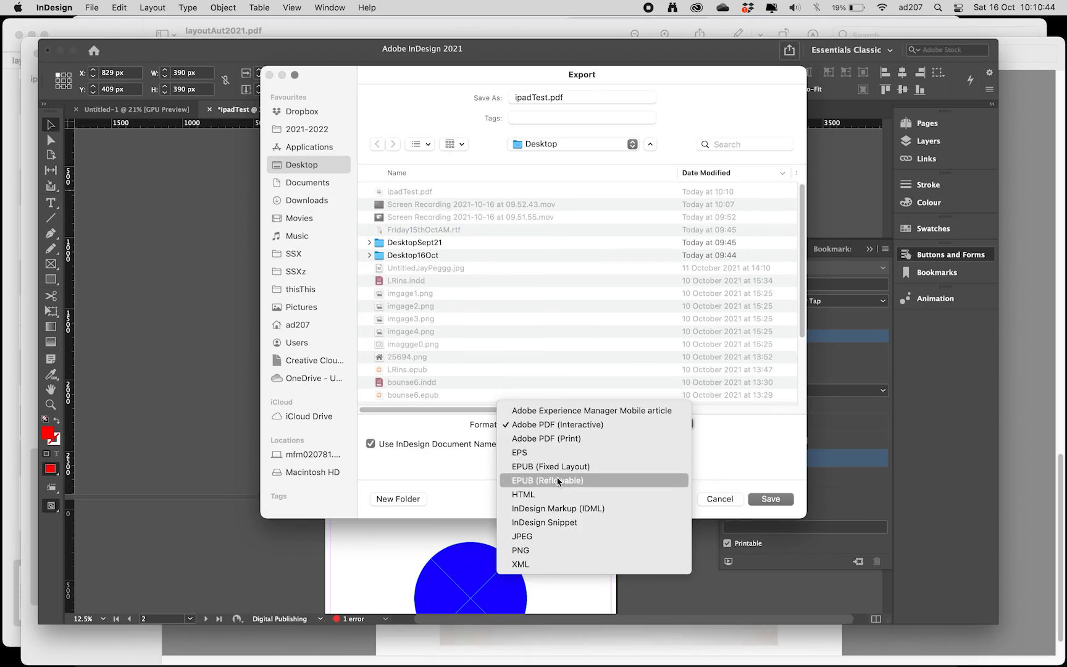
{"action": "left_click", "coordinate": [603, 466]}
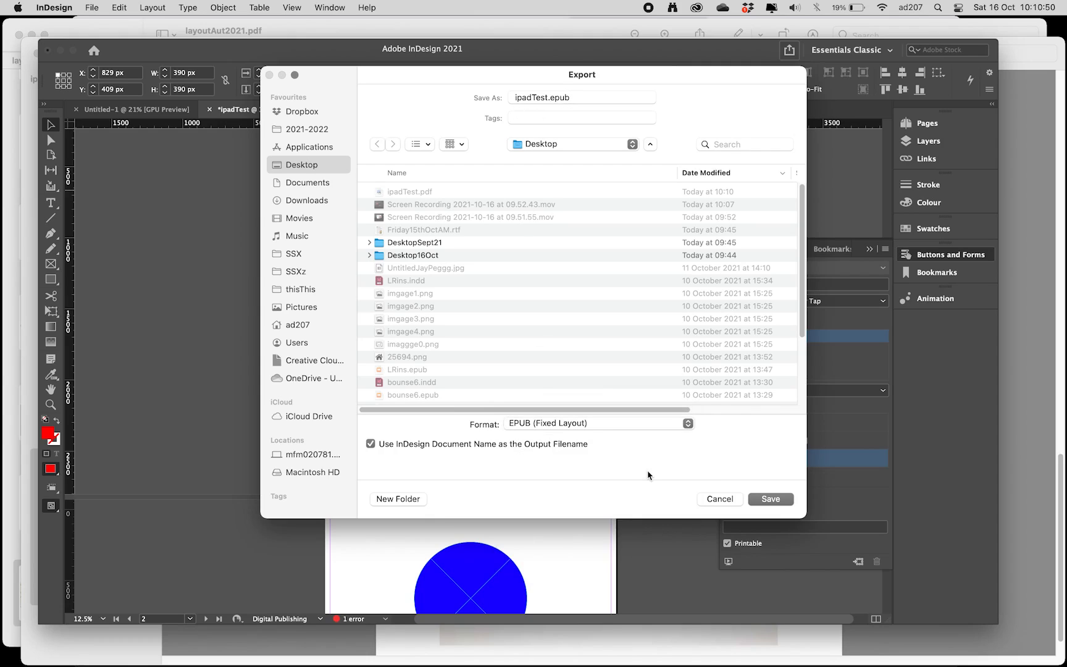
{"action": "left_click", "coordinate": [771, 502]}
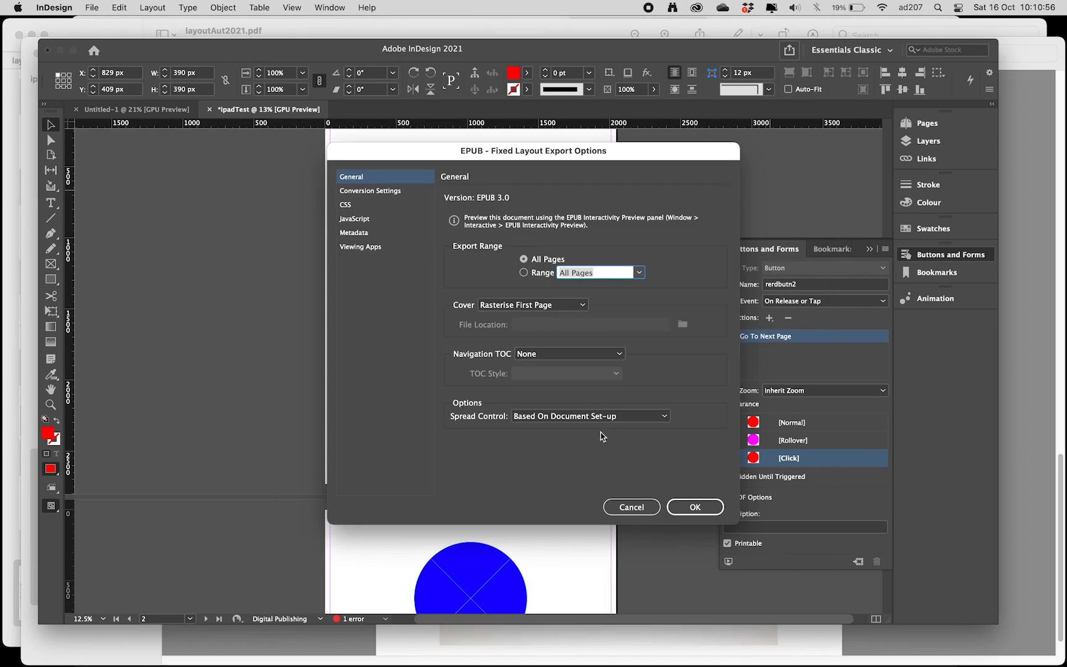
Step: Review the conversion, CSS, JavaScript, metadata and viewing app settings and export the fixed-layout EPUB
{"action": "left_click", "coordinate": [374, 192]}
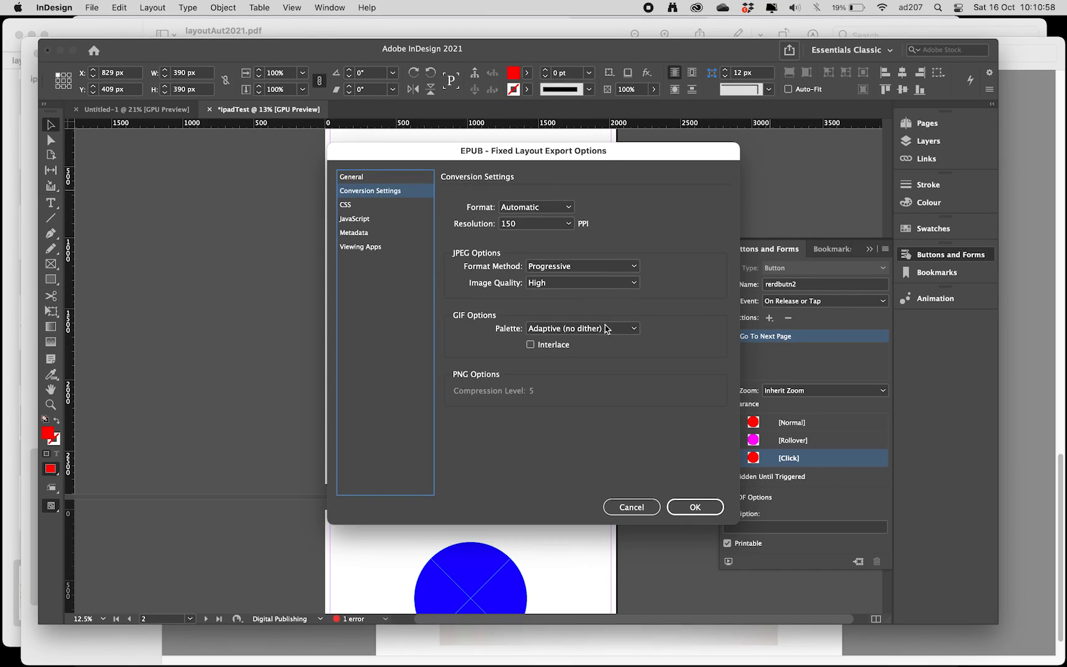
{"action": "left_click", "coordinate": [362, 207]}
{"action": "left_click", "coordinate": [363, 219]}
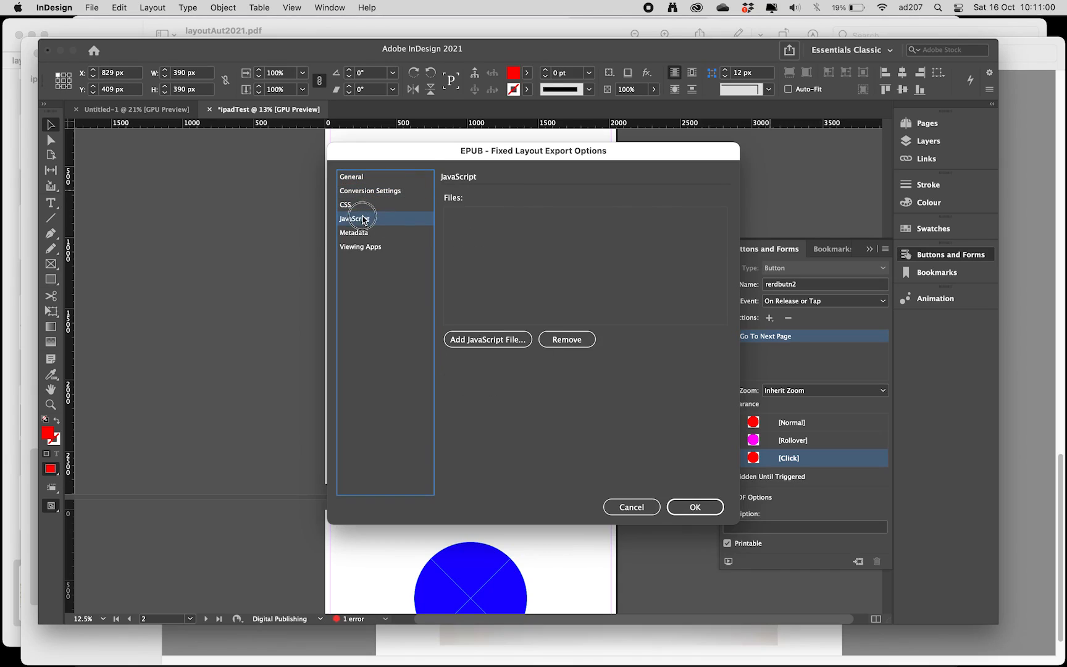
{"action": "left_click", "coordinate": [366, 233]}
{"action": "left_click", "coordinate": [373, 249]}
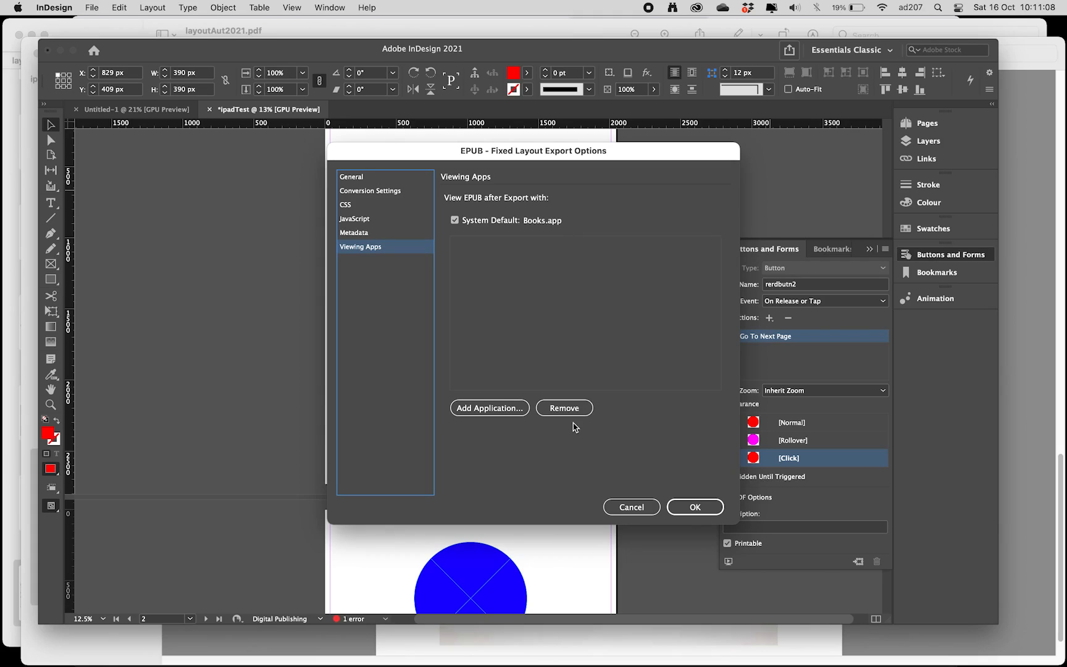
{"action": "left_click", "coordinate": [695, 507]}
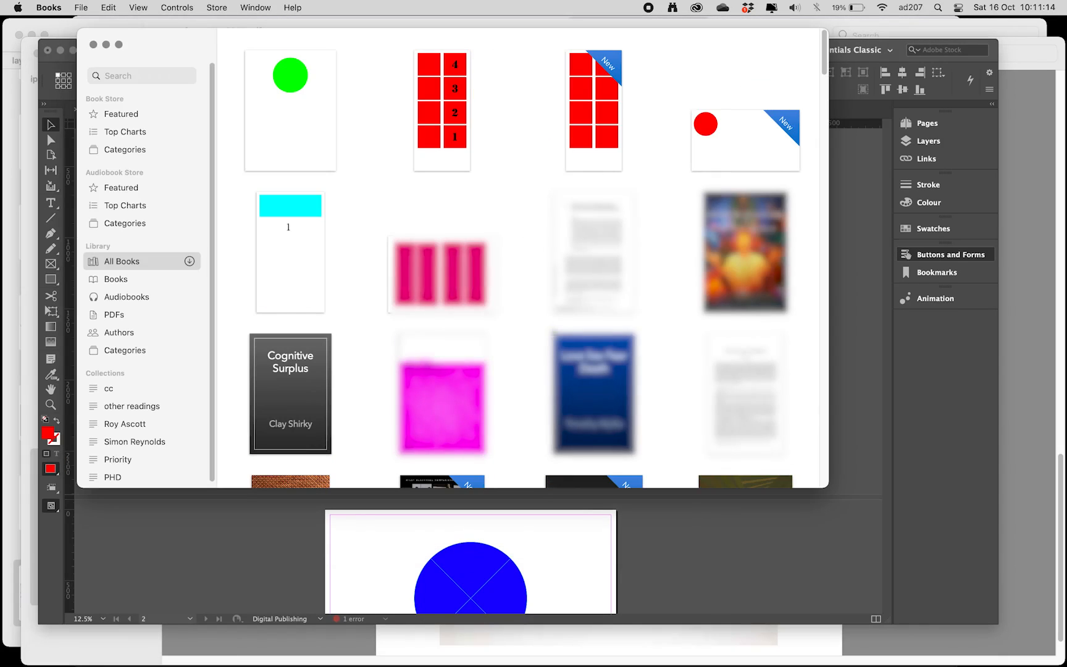
Step: Open the ipadTest book in Books, test the green, red and blue circle buttons across the three pages, and quit Books
{"action": "double_click", "coordinate": [310, 137]}
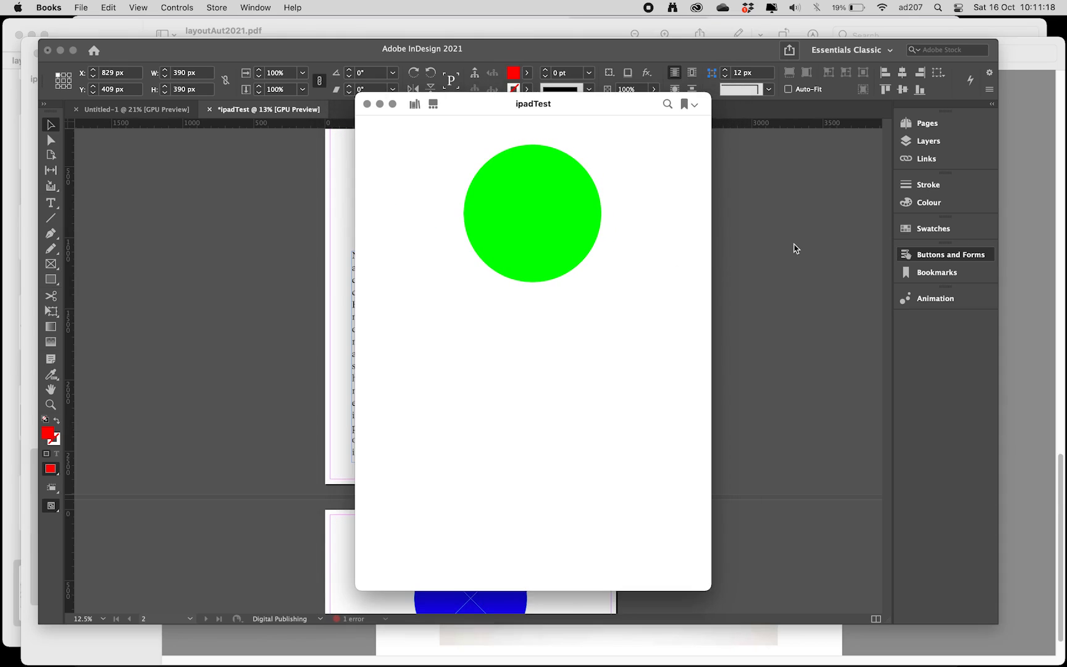
{"action": "left_click", "coordinate": [512, 217]}
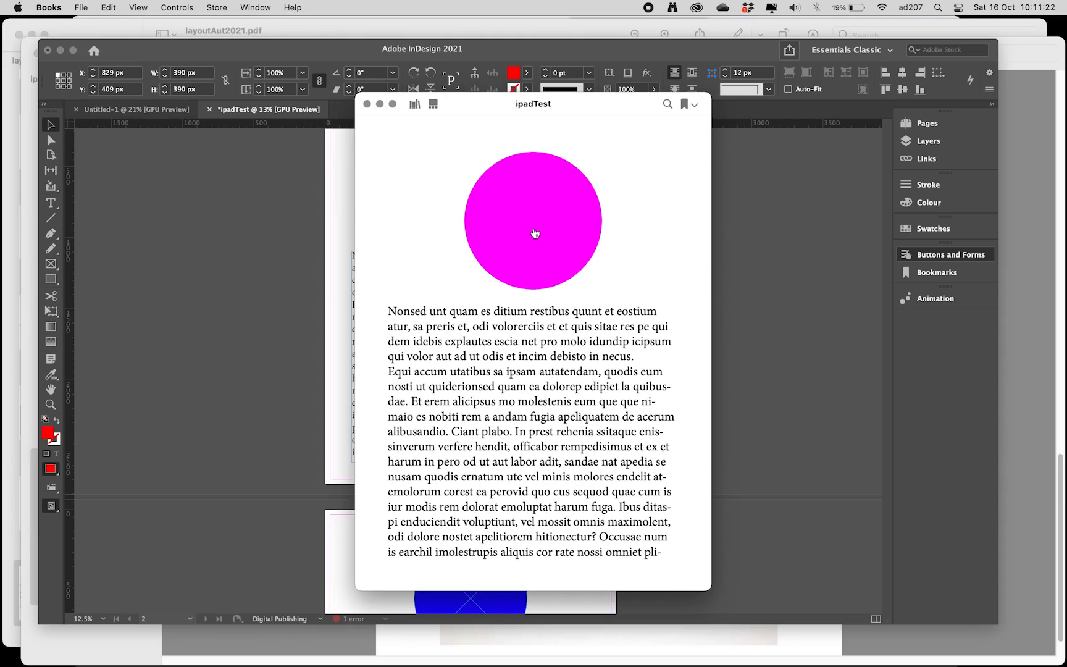
{"action": "left_click", "coordinate": [535, 233]}
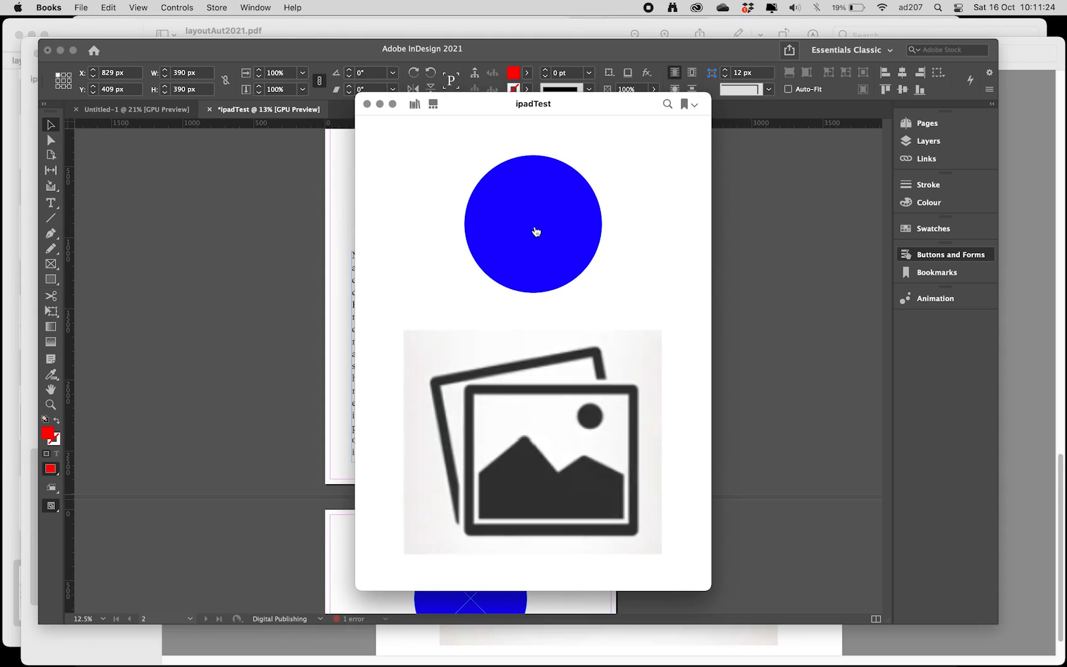
{"action": "left_click", "coordinate": [536, 231]}
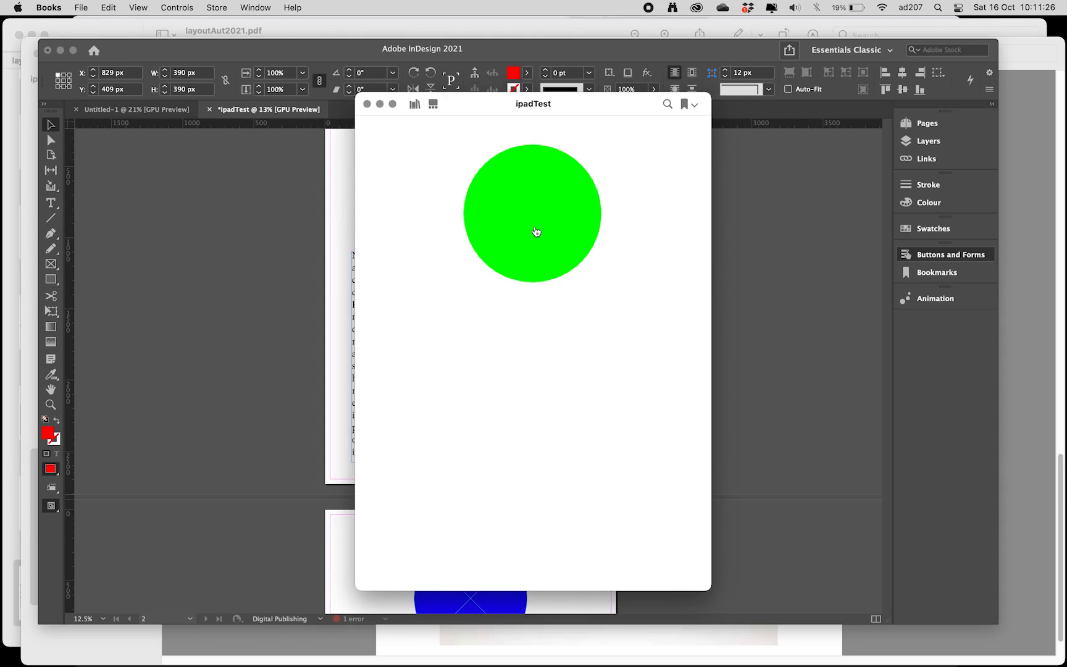
{"action": "left_click", "coordinate": [537, 231]}
{"action": "left_click", "coordinate": [536, 232]}
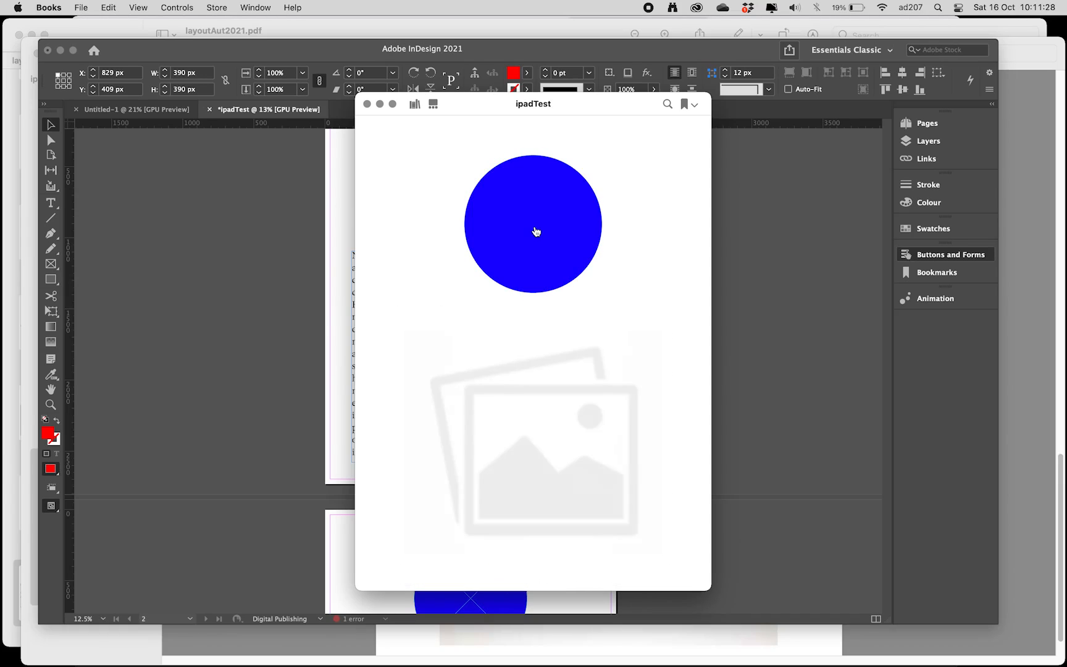
{"action": "left_click", "coordinate": [536, 232]}
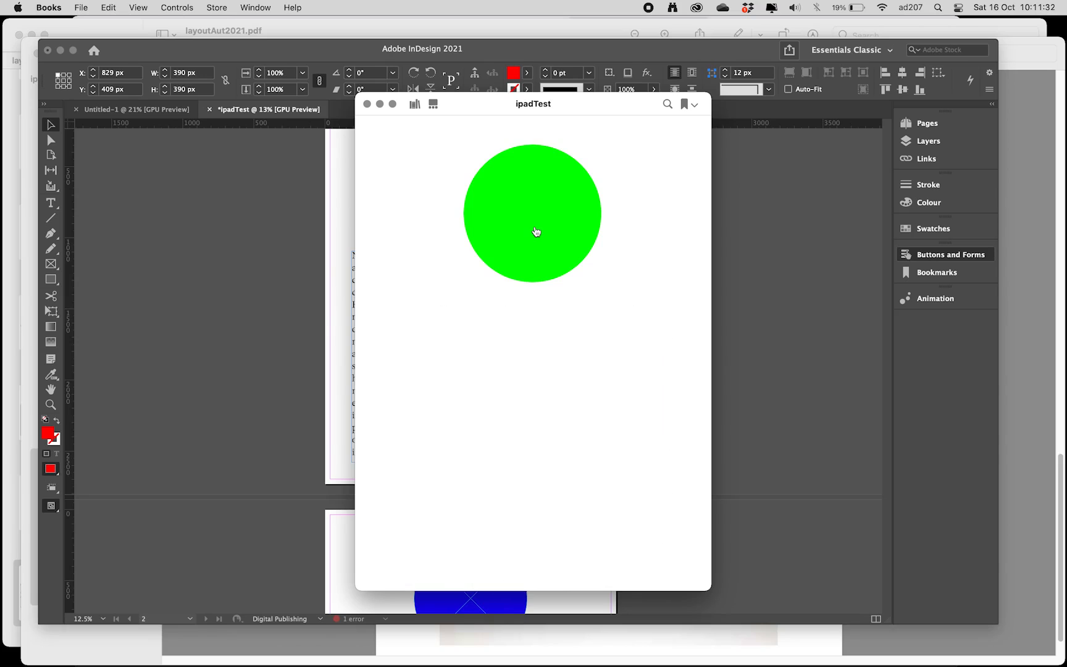
{"action": "key", "text": "super+q"}
Step: Save the InDesign document to the Desktop as ipadTest.indd in InDesign 2021 document format
{"action": "left_click", "coordinate": [91, 8]}
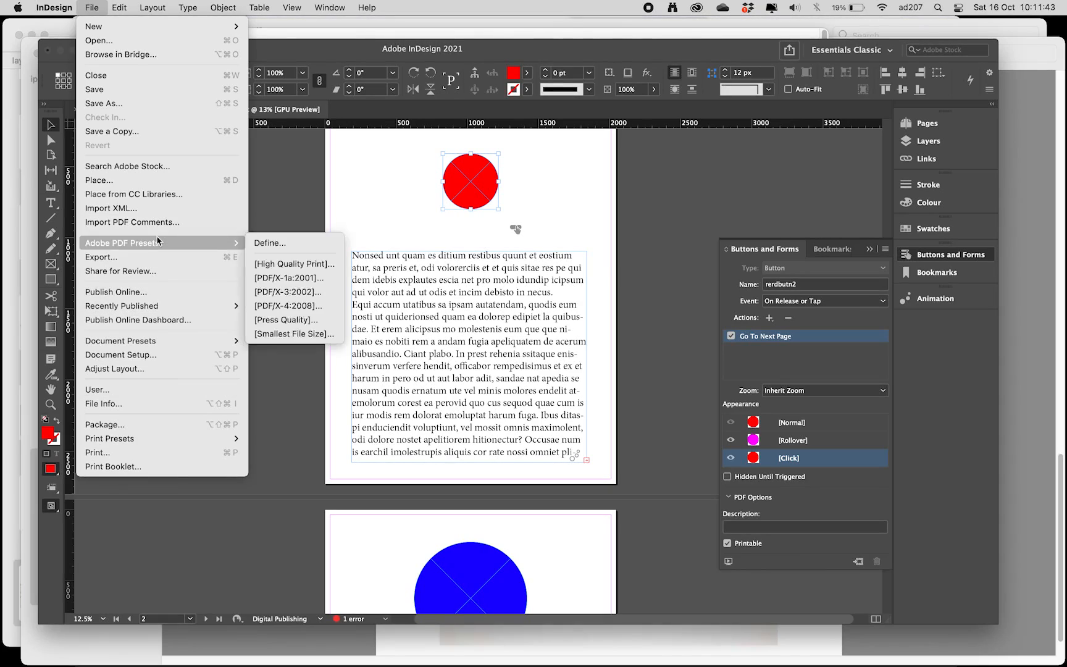
{"action": "left_click", "coordinate": [138, 103]}
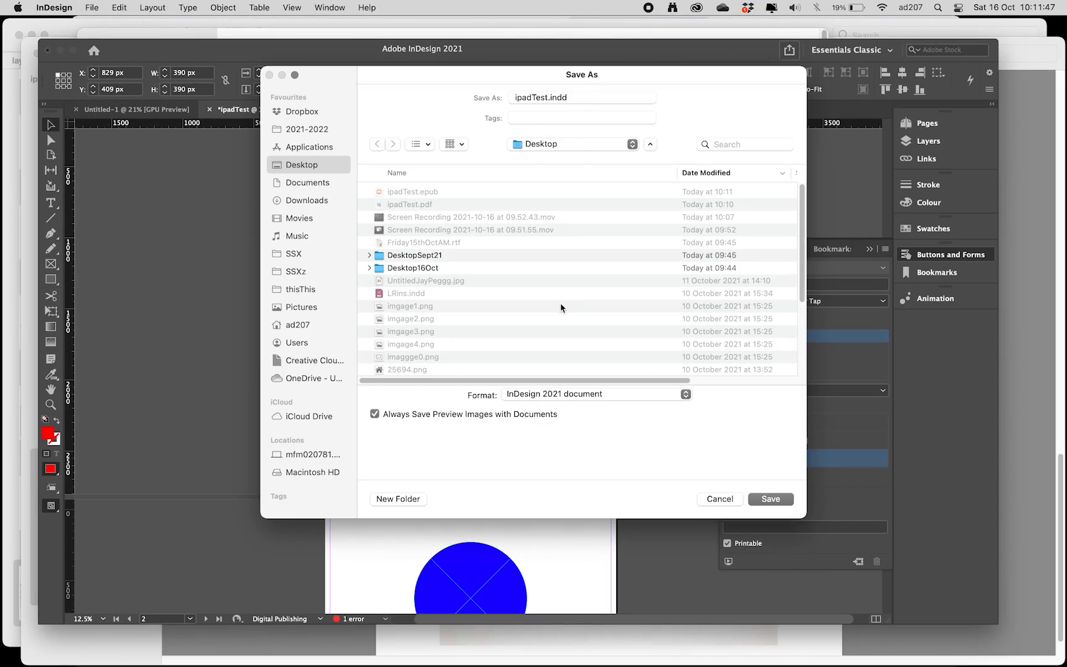
{"action": "left_click", "coordinate": [770, 500]}
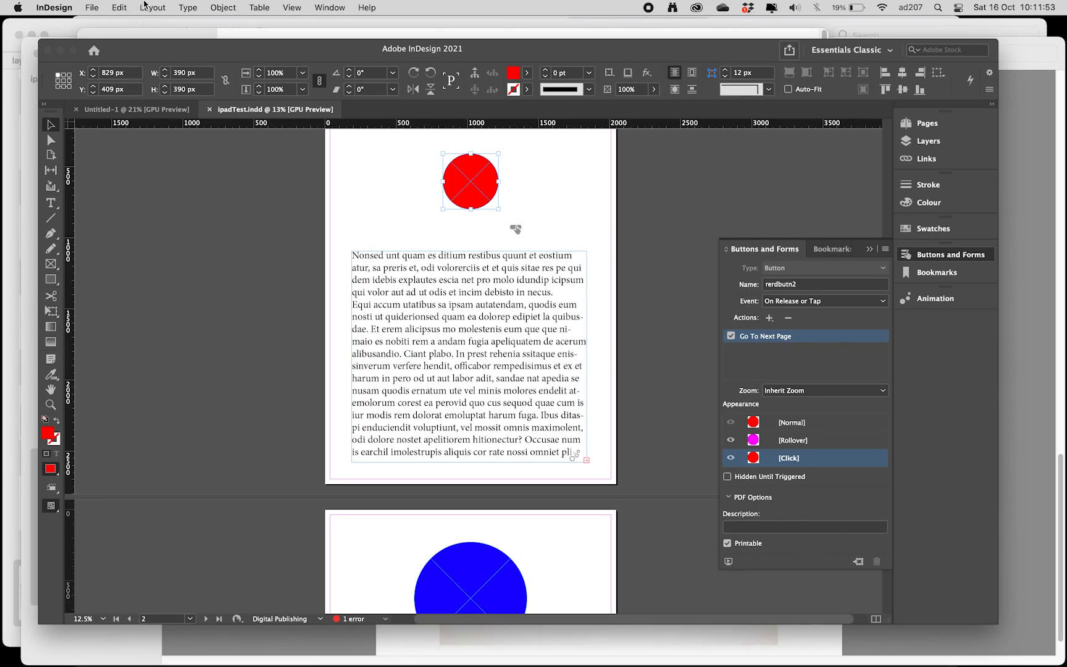
Step: Set up an export of the document to the Desktop as ipadTest.html in HTML format
{"action": "left_click", "coordinate": [96, 7]}
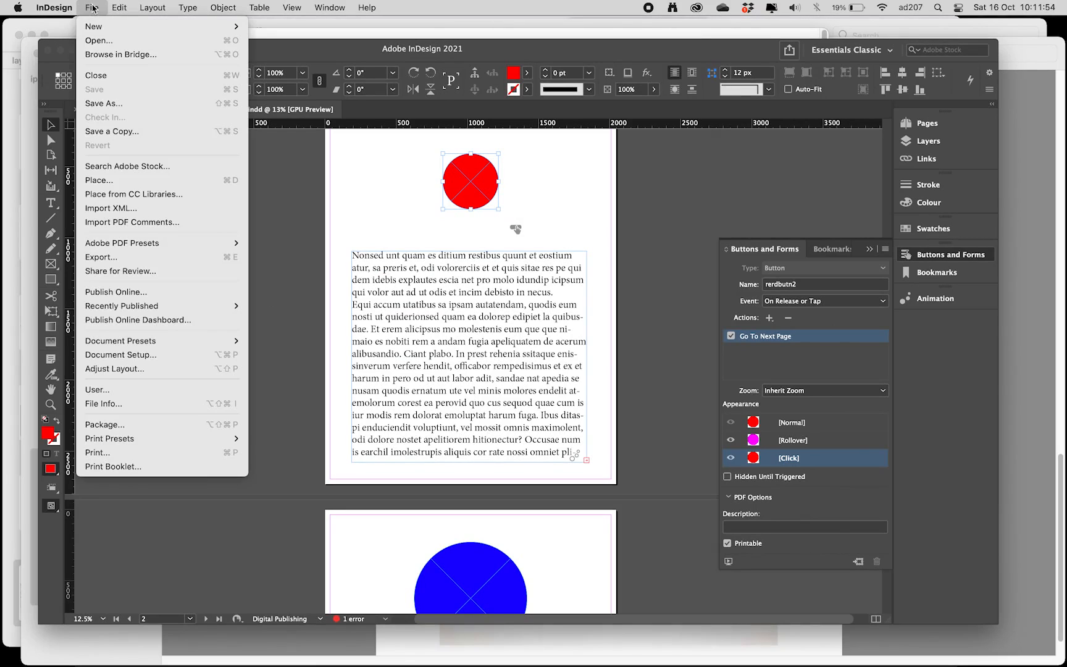
{"action": "left_click", "coordinate": [130, 258]}
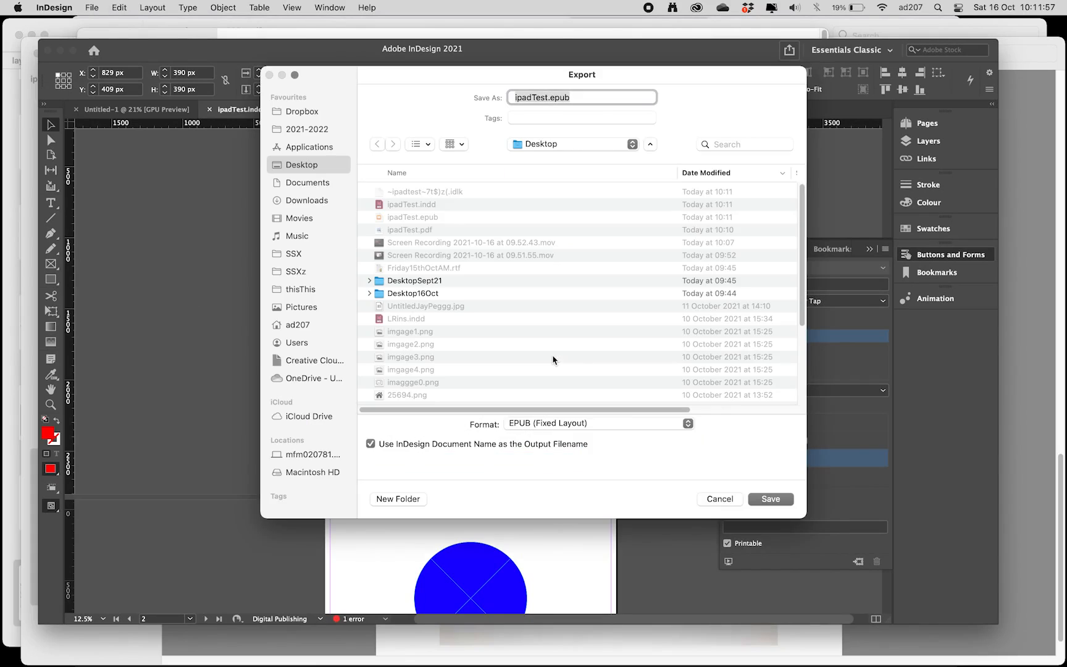
{"action": "left_click", "coordinate": [547, 419]}
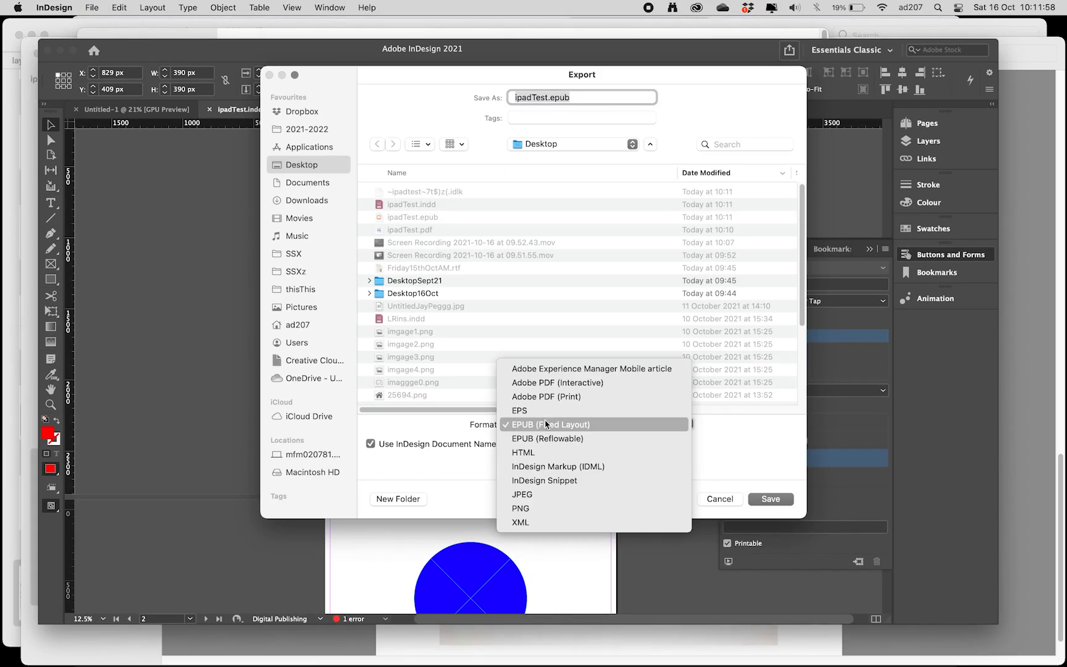
{"action": "left_click", "coordinate": [552, 457]}
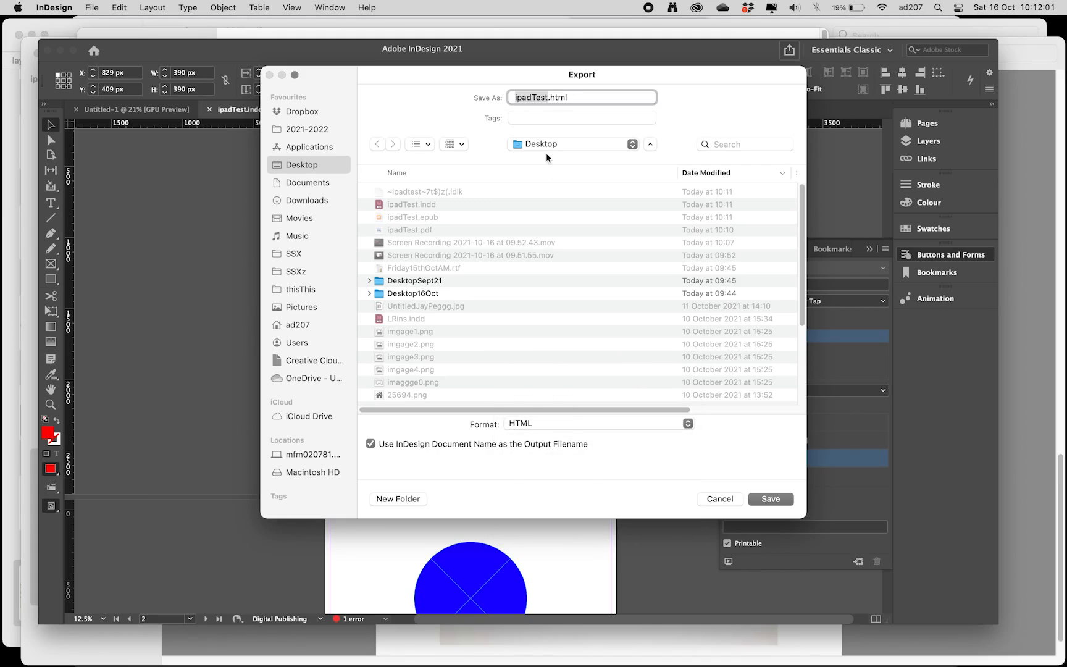
{"action": "left_click", "coordinate": [771, 500]}
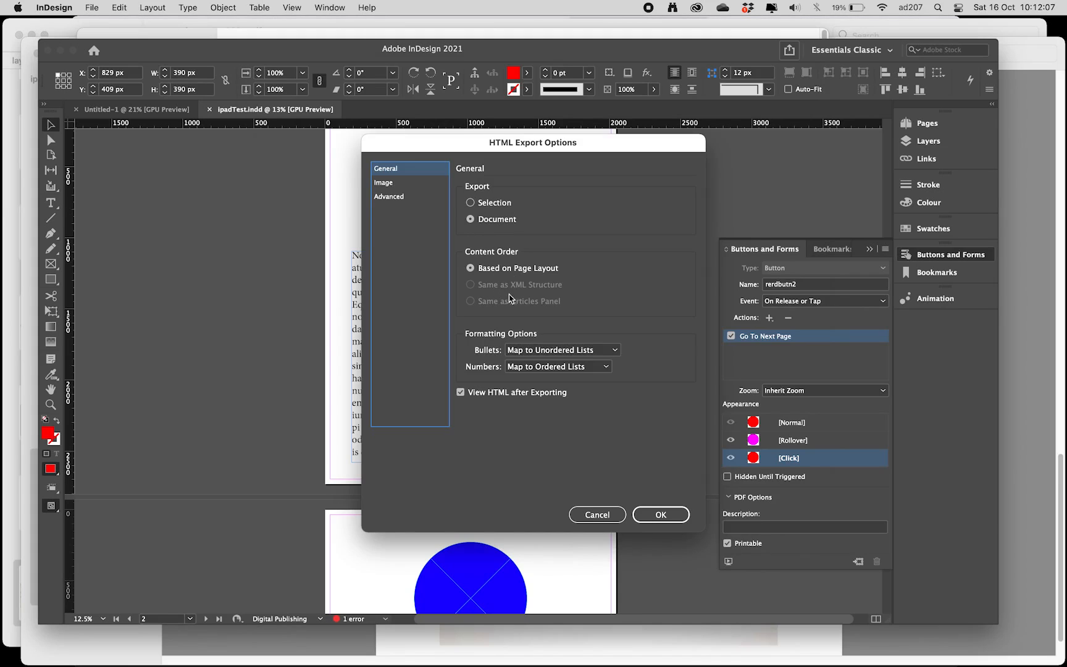
Step: Review the image and advanced HTML export settings, export the whole document with them, and dismiss the export warning
{"action": "left_click", "coordinate": [397, 183]}
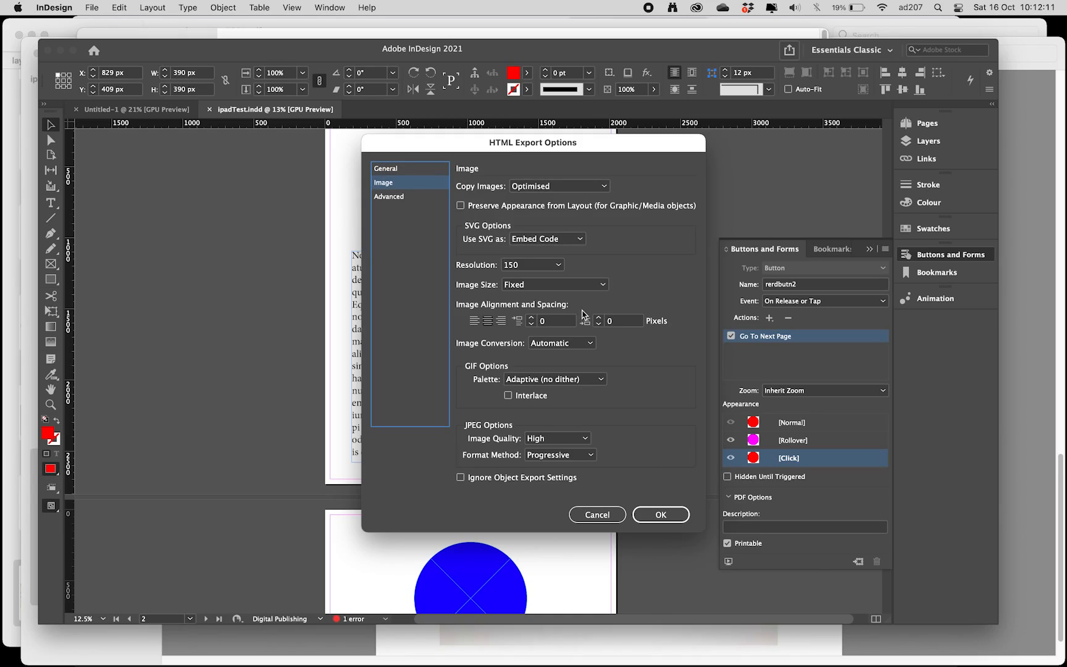
{"action": "left_click", "coordinate": [397, 198]}
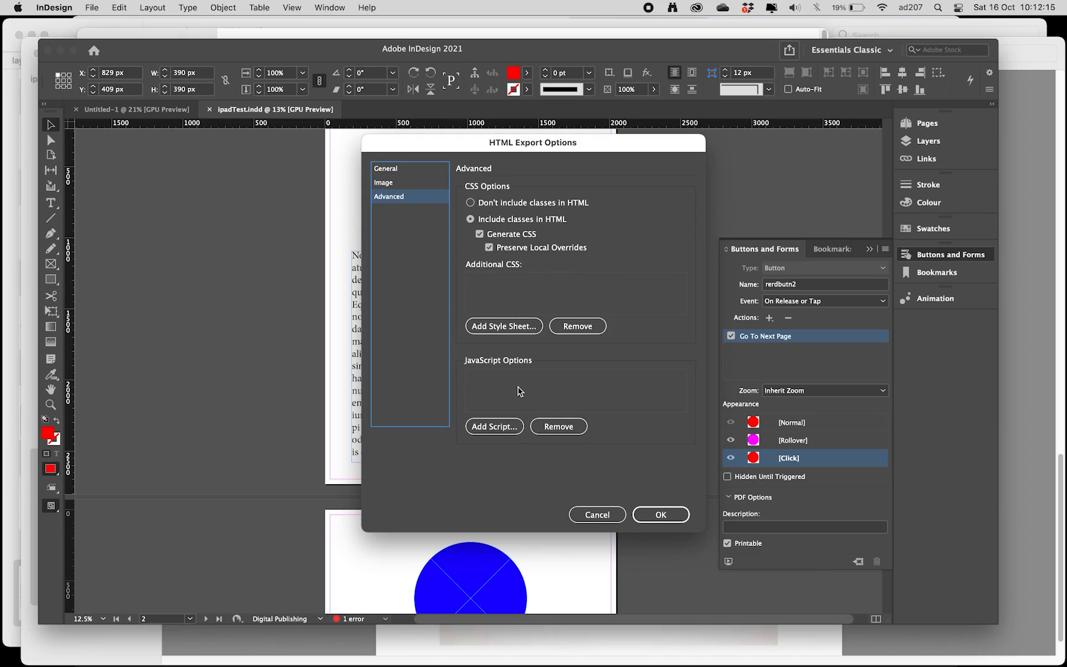
{"action": "left_click", "coordinate": [660, 514]}
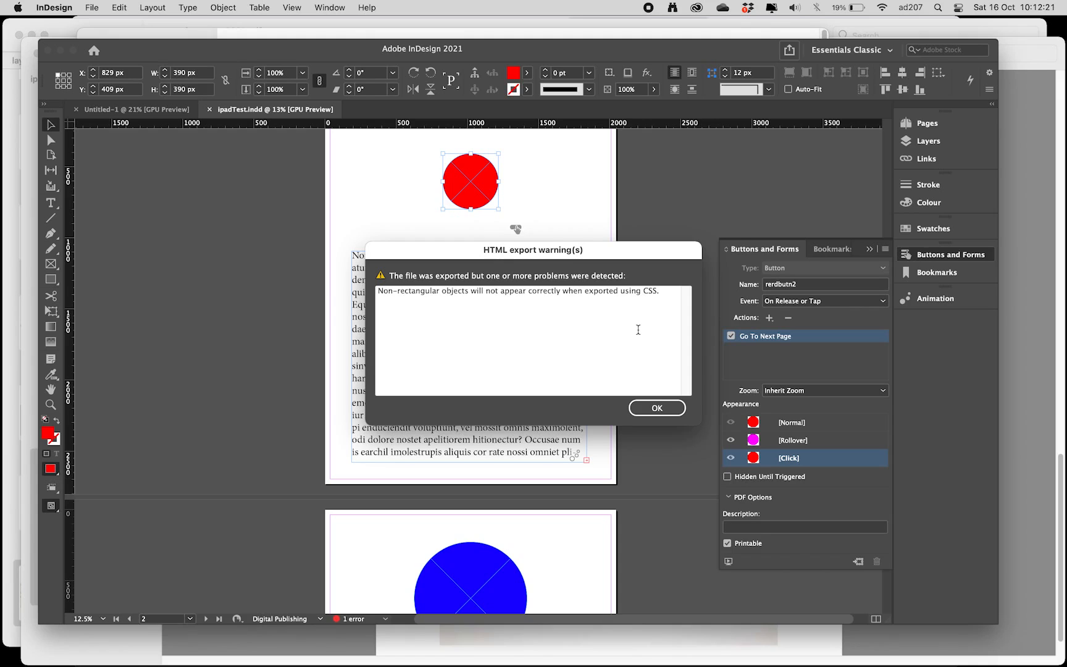
{"action": "left_click", "coordinate": [665, 406]}
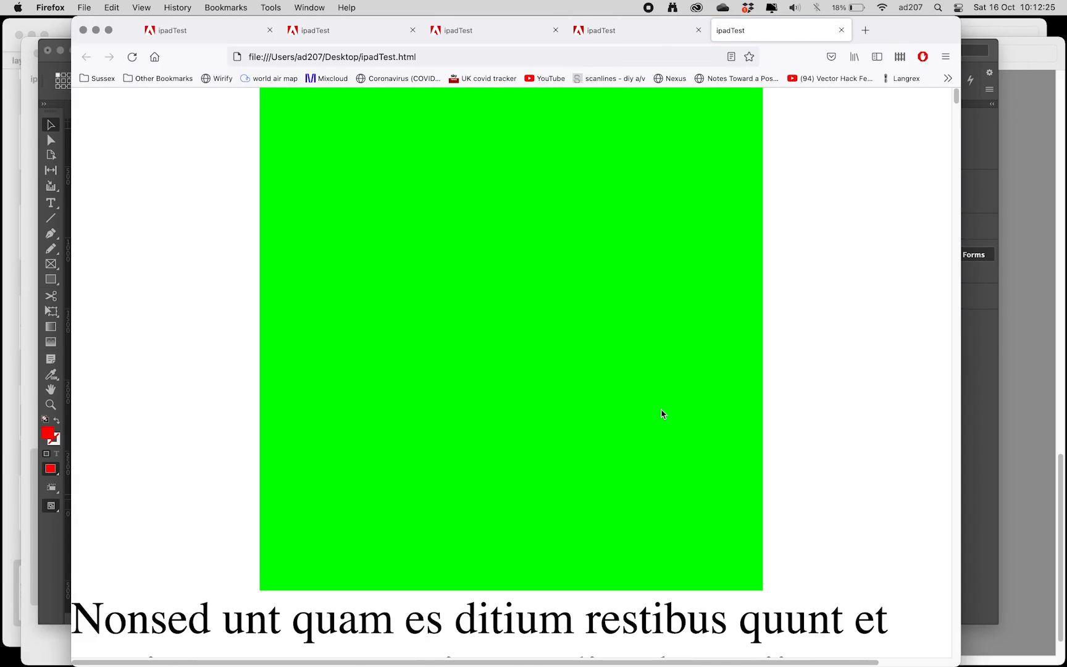
Step: Examine the exported ipadTest.html page in Firefox from start to end at 30% zoom, and switch back to InDesign
{"action": "key", "text": "super+minus"}
{"action": "key", "text": "super+minus"}
{"action": "key", "text": "super+minus"}
{"action": "key", "text": "super+minus"}
{"action": "key", "text": "super+minus"}
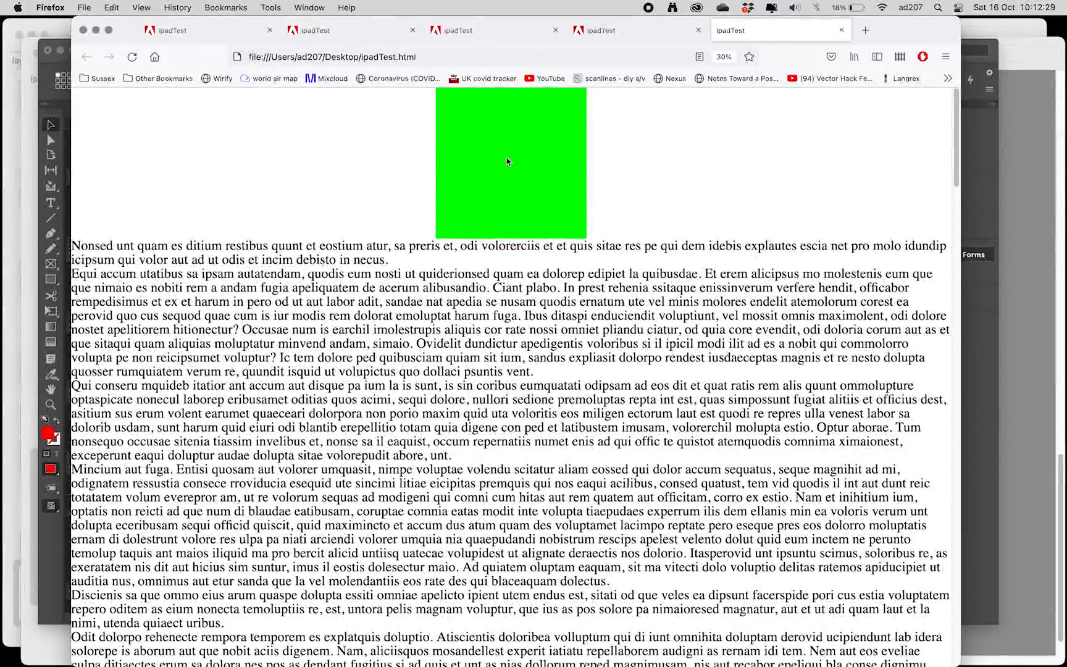
{"action": "scroll", "coordinate": [510, 163], "scroll_direction": "down", "scroll_amount": 20}
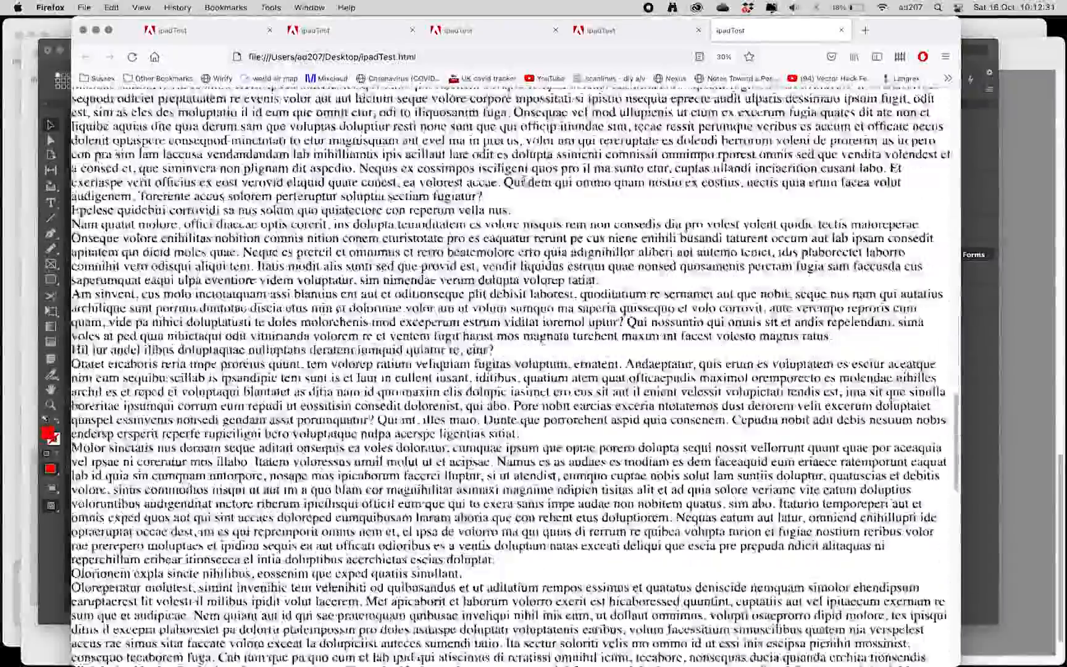
{"action": "scroll", "coordinate": [526, 186], "scroll_direction": "down", "scroll_amount": 3}
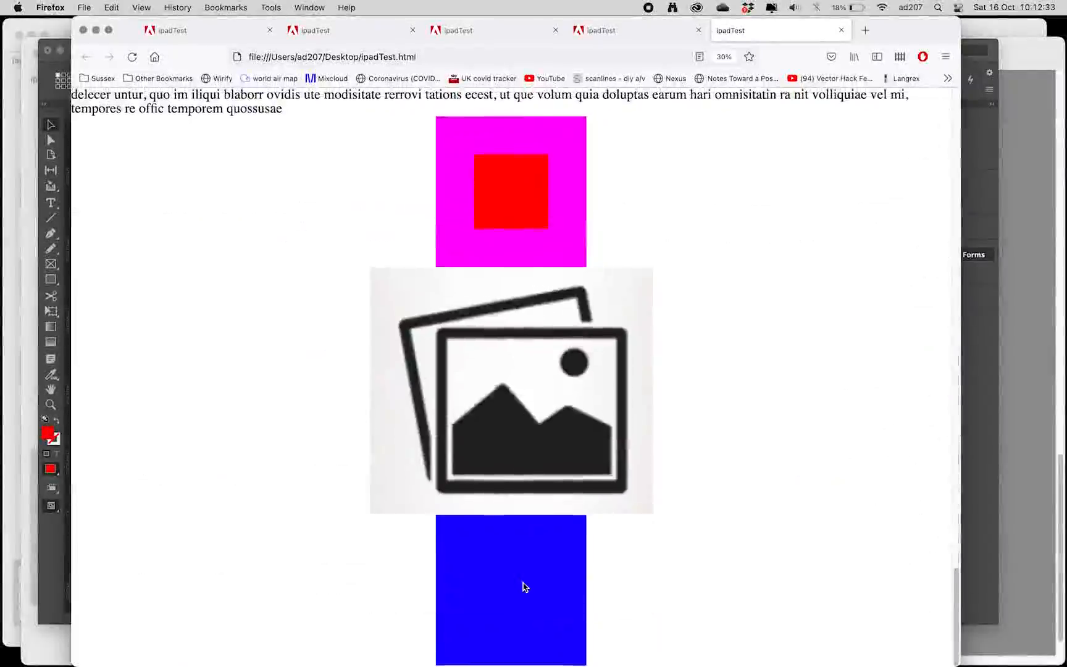
{"action": "scroll", "coordinate": [524, 590], "scroll_direction": "up", "scroll_amount": 20}
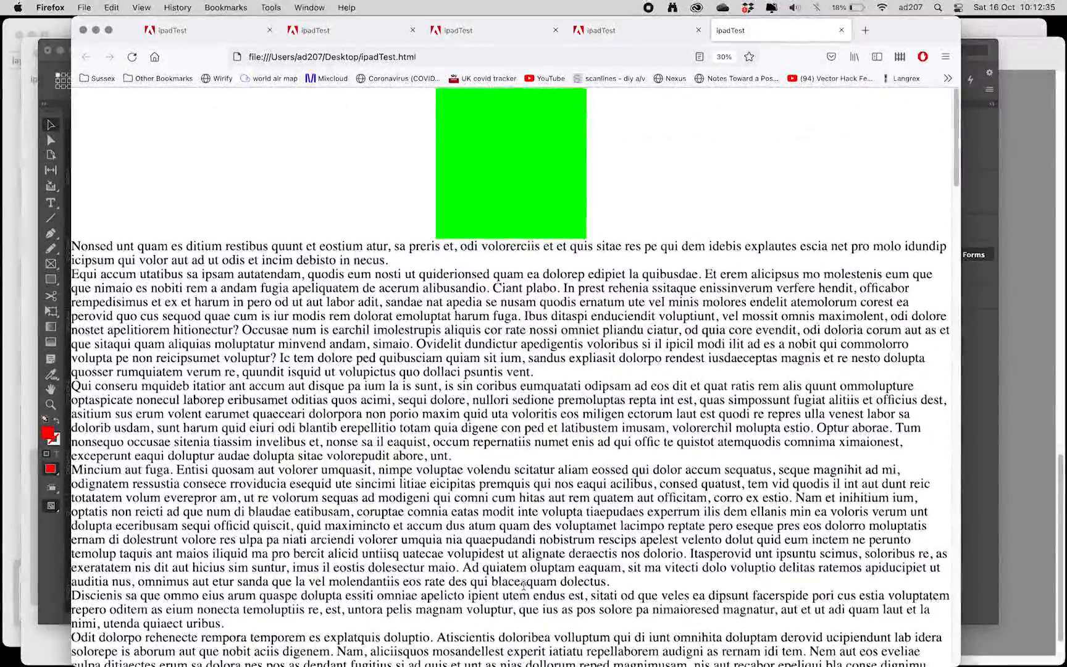
{"action": "key", "text": "super+Tab"}
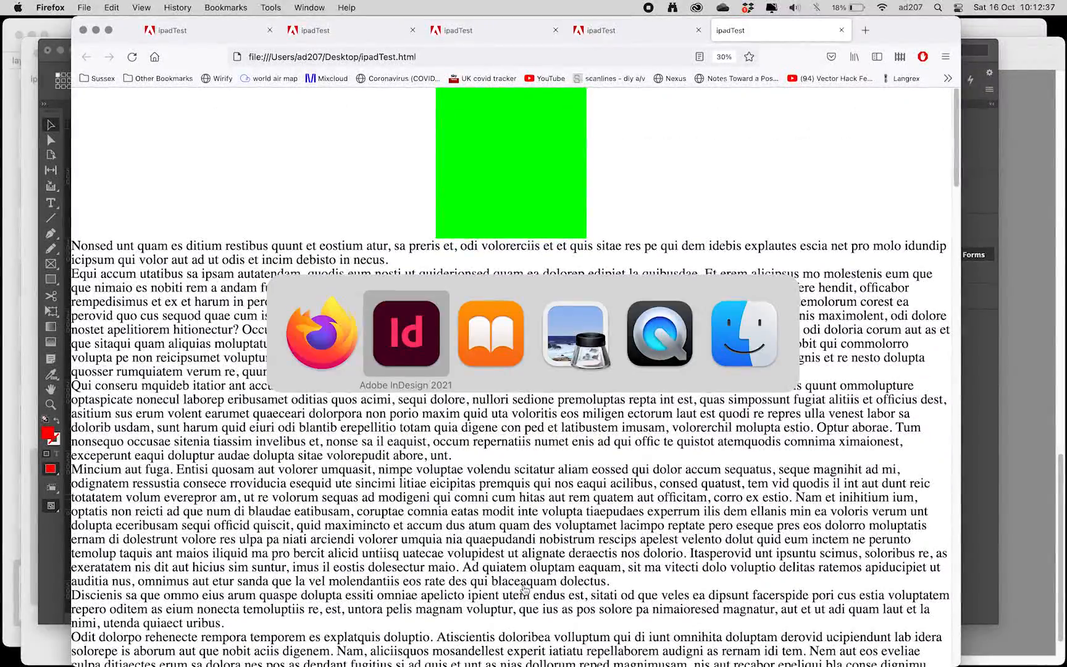